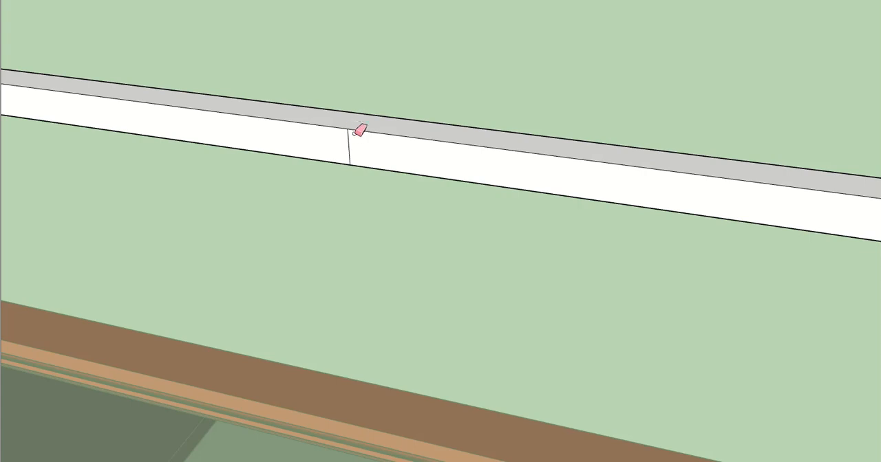
- Erase the vertical seam line on the front face of the parapet ledge
{"action": "mouse_move", "coordinate": [350, 156]}
{"action": "middle_mouse_down"}
{"action": "mouse_move", "coordinate": [374, 140]}
{"action": "mouse_move", "coordinate": [352, 170]}
{"action": "mouse_move", "coordinate": [360, 117]}
{"action": "mouse_move", "coordinate": [494, 250]}
{"action": "mouse_move", "coordinate": [467, 203]}
{"action": "mouse_move", "coordinate": [482, 220]}
{"action": "mouse_move", "coordinate": [544, 241]}
{"action": "mouse_move", "coordinate": [482, 191]}
{"action": "middle_mouse_up"}
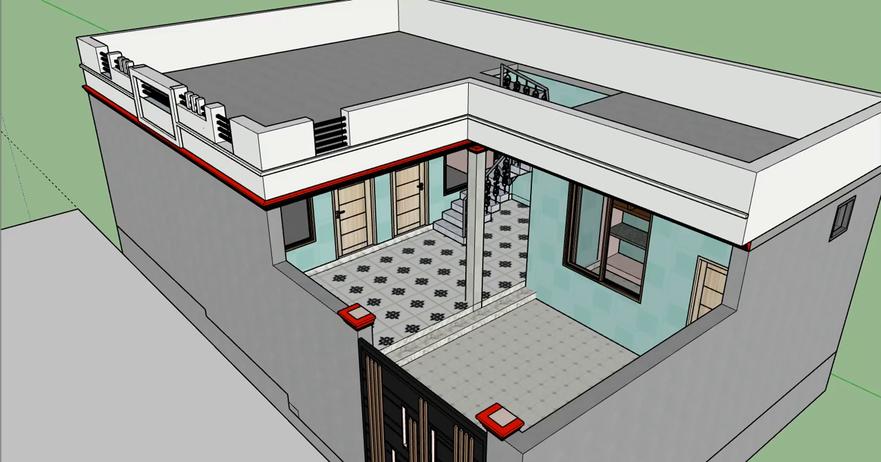
- Open the parapet wall group for editing at the front corner beside the railed opening
{"action": "mouse_move", "coordinate": [447, 227]}
{"action": "middle_mouse_down"}
{"action": "mouse_move", "coordinate": [540, 235]}
{"action": "mouse_move", "coordinate": [238, 148]}
{"action": "mouse_move", "coordinate": [337, 242]}
{"action": "middle_mouse_up"}
{"action": "scroll", "coordinate": [236, 148], "scroll_direction": "up", "scroll_amount": 2}
{"action": "scroll", "coordinate": [306, 221], "scroll_direction": "up", "scroll_amount": 3}
{"action": "mouse_move", "coordinate": [278, 188]}
{"action": "middle_mouse_down"}
{"action": "mouse_move", "coordinate": [264, 147]}
{"action": "mouse_move", "coordinate": [267, 187]}
{"action": "mouse_move", "coordinate": [238, 146]}
{"action": "mouse_move", "coordinate": [265, 174]}
{"action": "middle_mouse_up"}
{"action": "scroll", "coordinate": [238, 145], "scroll_direction": "up", "scroll_amount": 2}
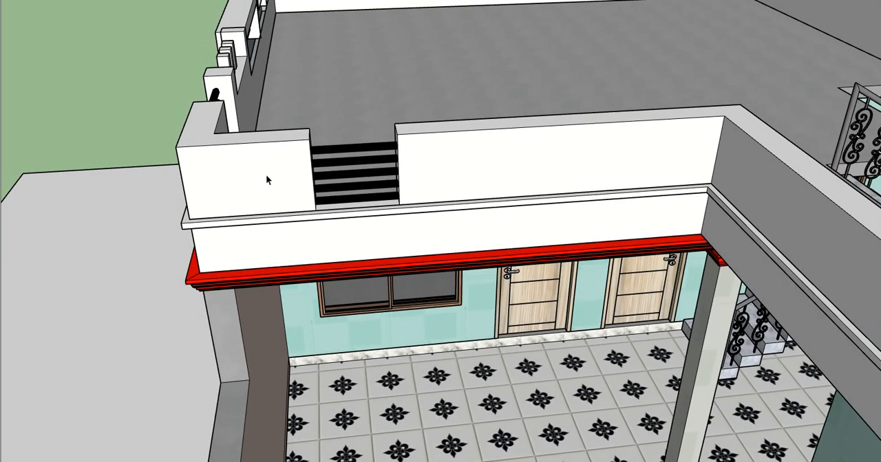
{"action": "double_click", "coordinate": [267, 152]}
{"action": "left_click_drag", "start_coordinate": [268, 102], "coordinate": [477, 265]}
{"action": "scroll", "coordinate": [297, 145], "scroll_direction": "up", "scroll_amount": 2}
{"action": "scroll", "coordinate": [297, 144], "scroll_direction": "up", "scroll_amount": 2}
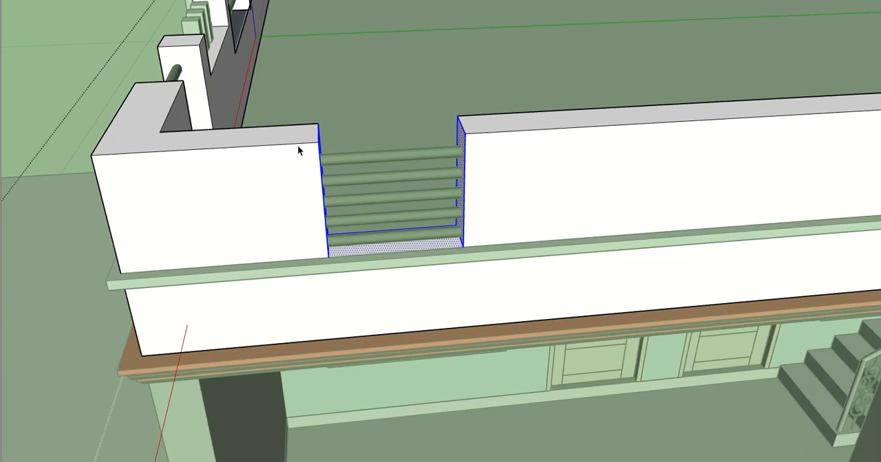
{"action": "key", "text": "m"}
{"action": "left_click", "coordinate": [318, 126]}
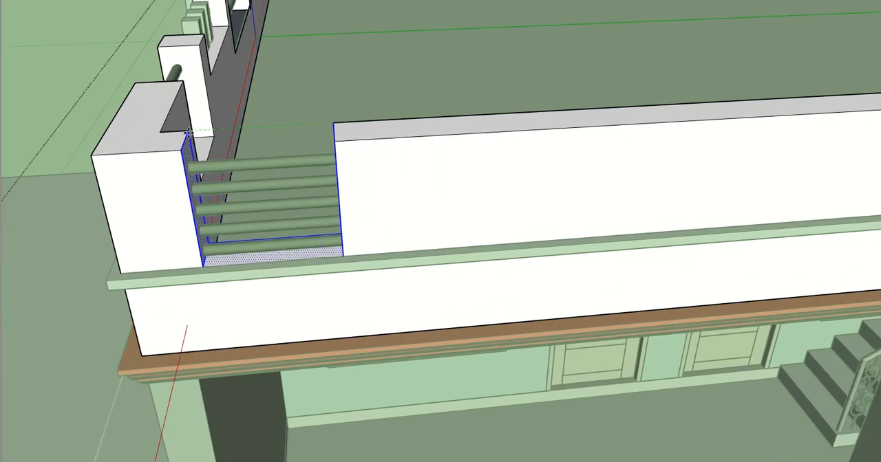
{"action": "key", "text": "space"}
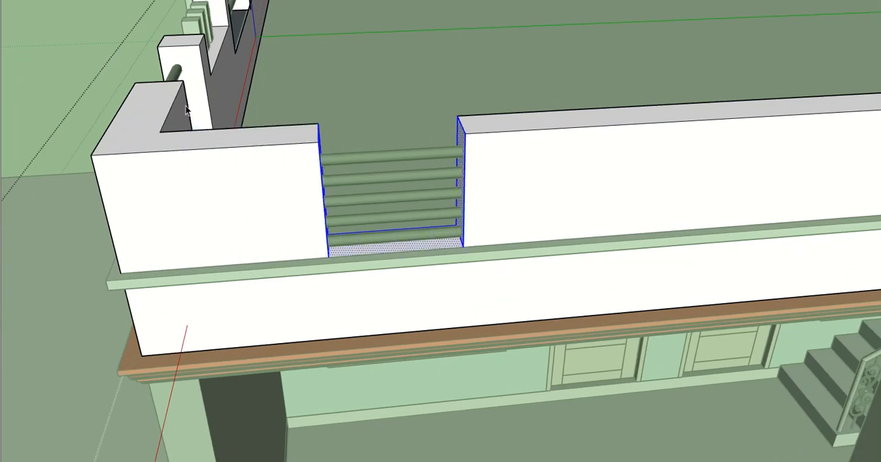
{"action": "key", "text": "Escape"}
- Copy the corner's inner top edge along the parapet, about midway to the railed opening, as a guide
{"action": "left_click", "coordinate": [168, 108]}
{"action": "double_click", "coordinate": [167, 116]}
{"action": "triple_click", "coordinate": [169, 115]}
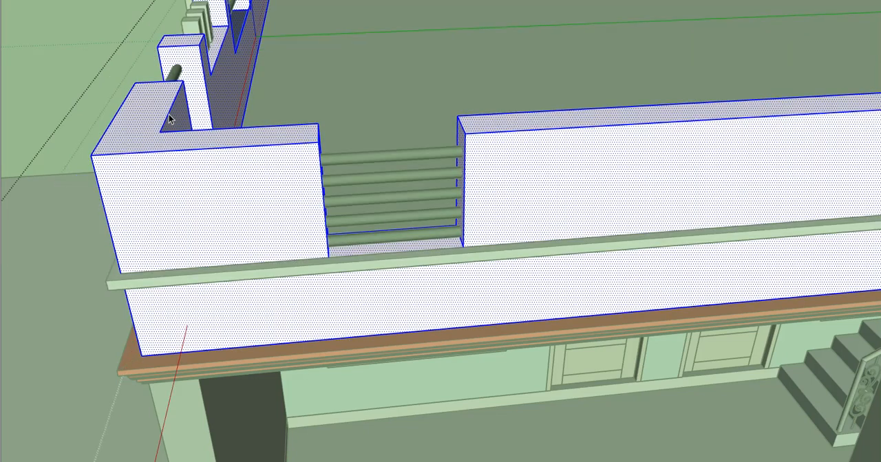
{"action": "middle_click_drag", "start_coordinate": [169, 116], "coordinate": [177, 180]}
{"action": "scroll", "coordinate": [170, 159], "scroll_direction": "up", "scroll_amount": 1}
{"action": "left_click", "coordinate": [168, 142]}
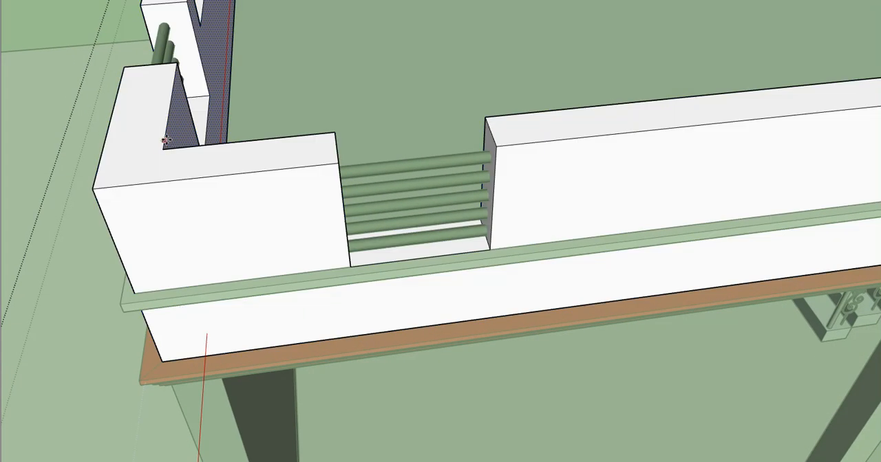
{"action": "left_click", "coordinate": [165, 147]}
{"action": "key", "text": "ctrl"}
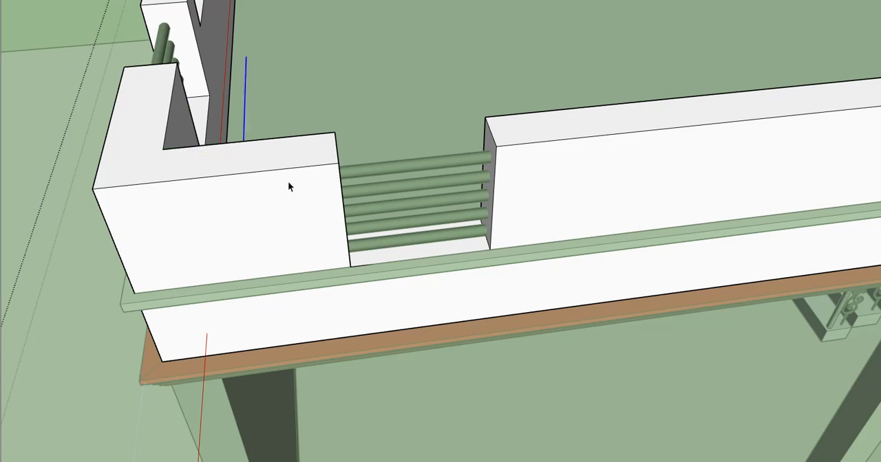
- Move the railed opening's faces and edges to the guide, shortening the corner wall section
{"action": "left_click_drag", "start_coordinate": [304, 90], "coordinate": [630, 373]}
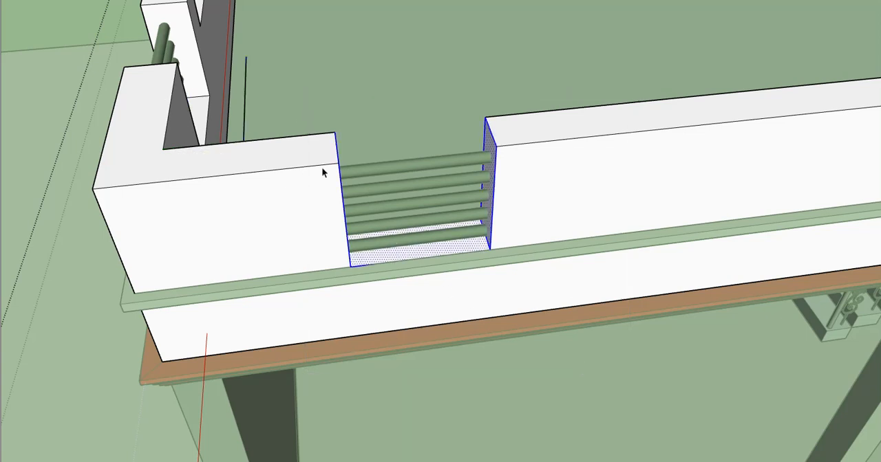
{"action": "left_click", "coordinate": [334, 134]}
{"action": "left_click", "coordinate": [245, 141]}
{"action": "scroll", "coordinate": [260, 154], "scroll_direction": "down", "scroll_amount": 2}
{"action": "key", "text": "e"}
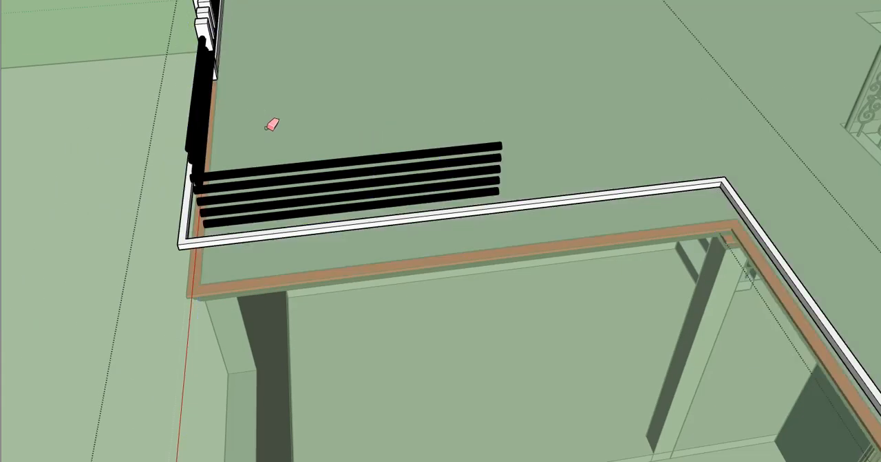
{"action": "key", "text": "ctrl+z"}
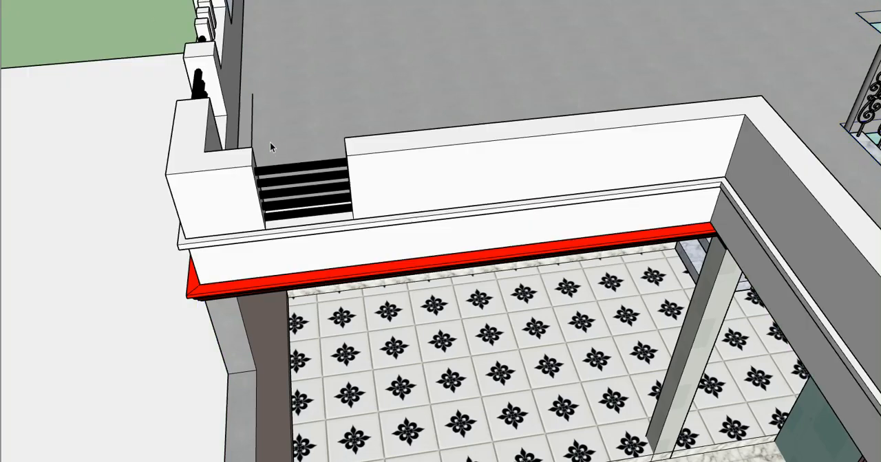
- Reopen the parapet wall group and erase the guide edge beside the railed opening
{"action": "scroll", "coordinate": [269, 142], "scroll_direction": "down", "scroll_amount": 3}
{"action": "middle_click_drag", "start_coordinate": [369, 167], "coordinate": [360, 154]}
{"action": "double_click", "coordinate": [361, 154]}
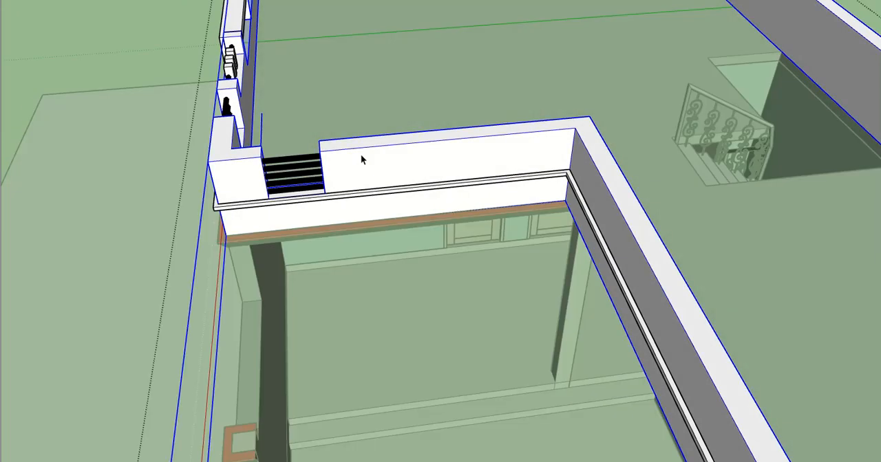
{"action": "double_click", "coordinate": [361, 154]}
{"action": "key", "text": "e"}
{"action": "scroll", "coordinate": [278, 136], "scroll_direction": "up", "scroll_amount": 2}
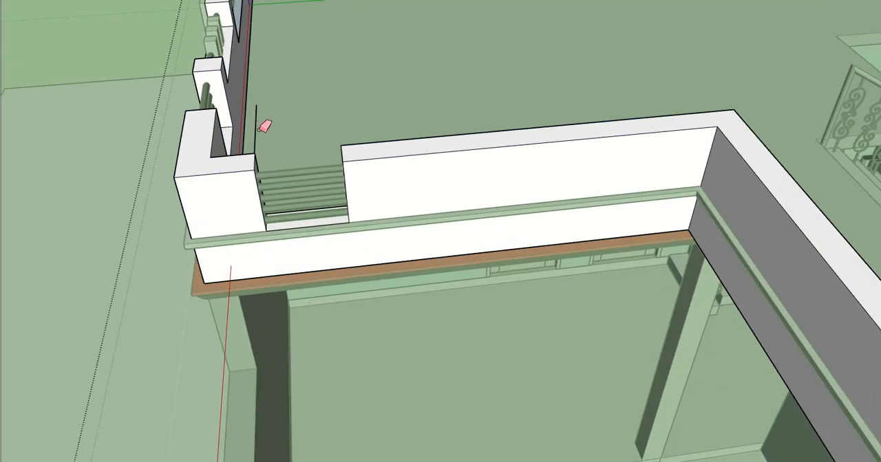
{"action": "key", "text": "space"}
- Copy the adjoining wall's inner top edge a short way along the parapet as a guide near the inner corner
{"action": "scroll", "coordinate": [372, 143], "scroll_direction": "down", "scroll_amount": 2}
{"action": "middle_click_drag", "start_coordinate": [462, 148], "coordinate": [404, 145]}
{"action": "scroll", "coordinate": [475, 147], "scroll_direction": "up", "scroll_amount": 2}
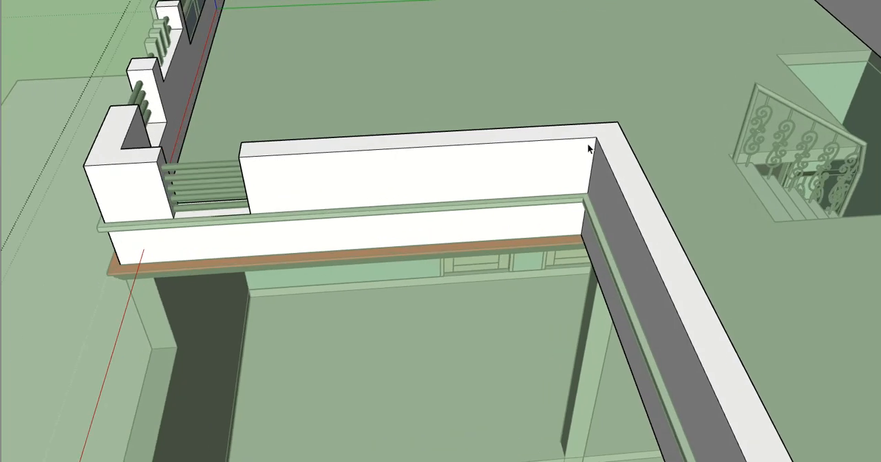
{"action": "mouse_move", "coordinate": [563, 137]}
{"action": "middle_mouse_down"}
{"action": "mouse_move", "coordinate": [591, 194]}
{"action": "mouse_move", "coordinate": [572, 168]}
{"action": "middle_mouse_up"}
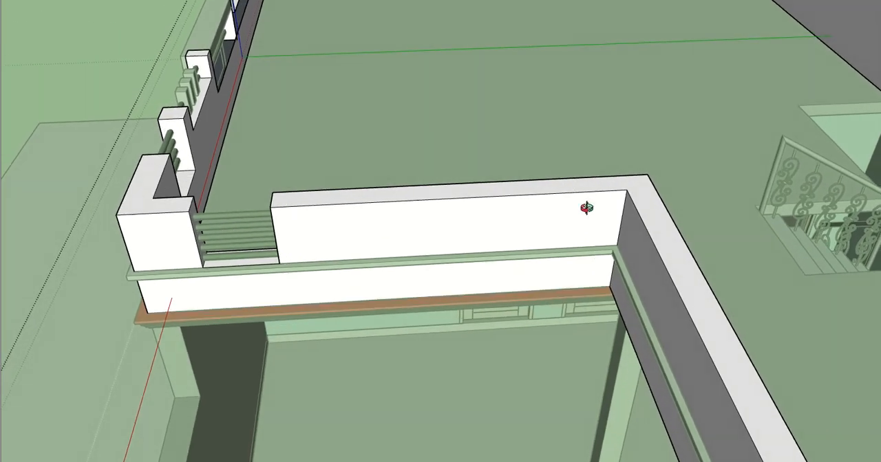
{"action": "scroll", "coordinate": [605, 196], "scroll_direction": "up", "scroll_amount": 2}
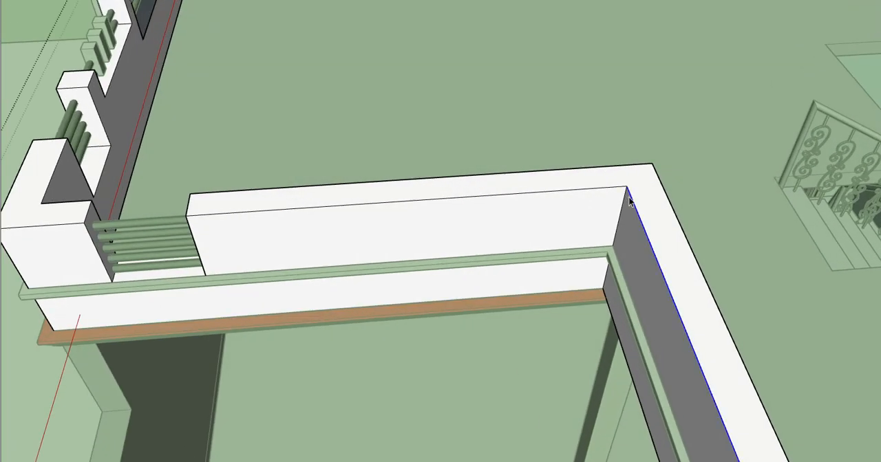
{"action": "middle_click_drag", "start_coordinate": [479, 200], "coordinate": [561, 201], "text": "shift"}
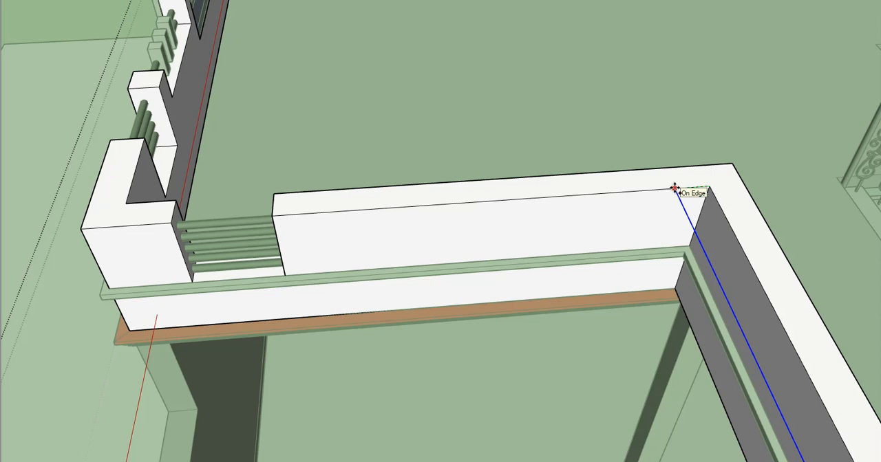
- Copy the railed opening's outline to the guide near the inner corner and clear the wall there to form a second opening
{"action": "left_click_drag", "start_coordinate": [220, 245], "coordinate": [385, 323]}
{"action": "key", "text": "m"}
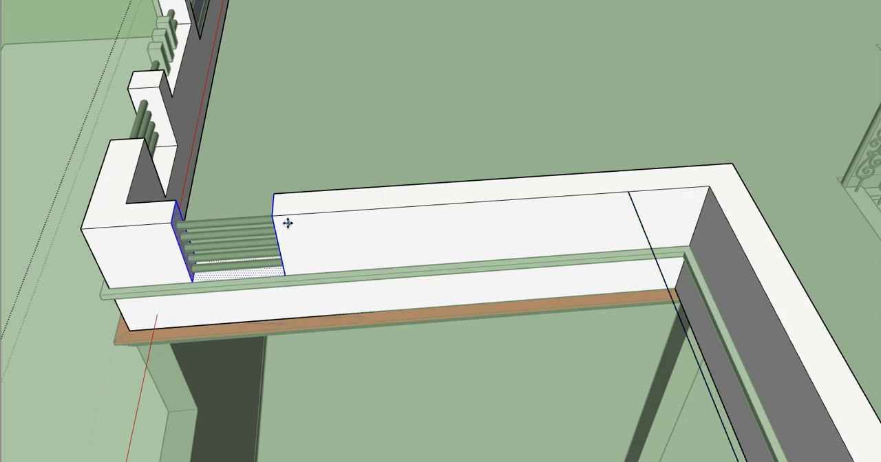
{"action": "left_click", "coordinate": [273, 217]}
{"action": "key", "text": "ctrl"}
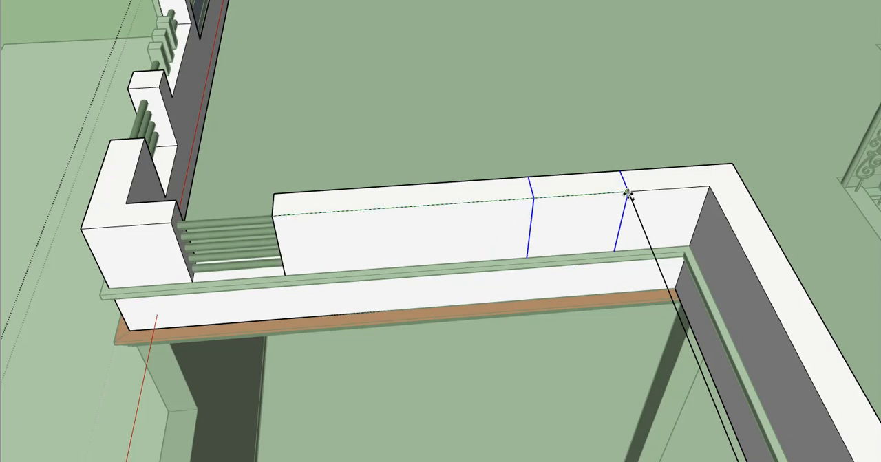
{"action": "left_click", "coordinate": [588, 216]}
{"action": "left_click_drag", "start_coordinate": [586, 215], "coordinate": [583, 175]}
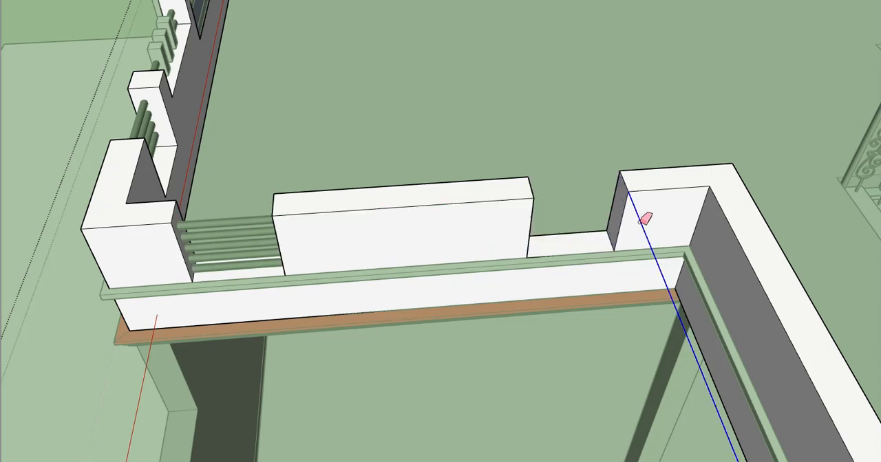
- Erase the guide edge that crosses the wall at the inner corner
{"action": "scroll", "coordinate": [643, 219], "scroll_direction": "down", "scroll_amount": 2}
{"action": "middle_click_drag", "start_coordinate": [633, 209], "coordinate": [568, 228]}
{"action": "key", "text": "space"}
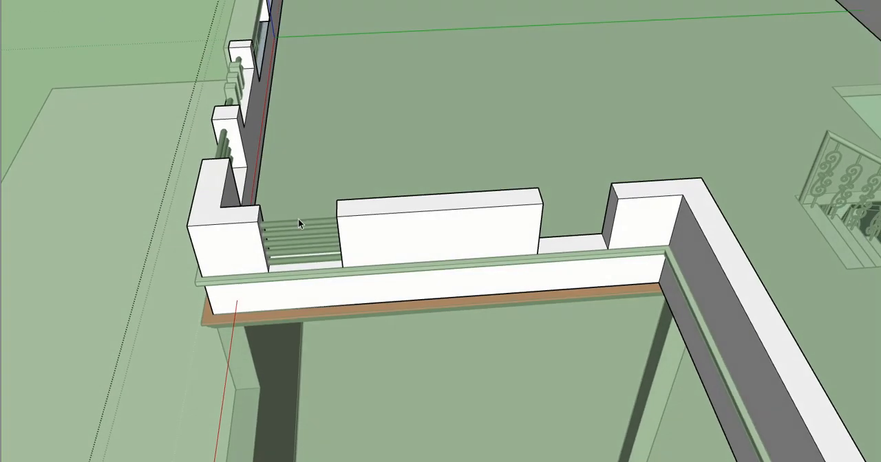
- Hide the rest of the model around the parapet group to isolate it with its railing bars
{"action": "double_click", "coordinate": [301, 222]}
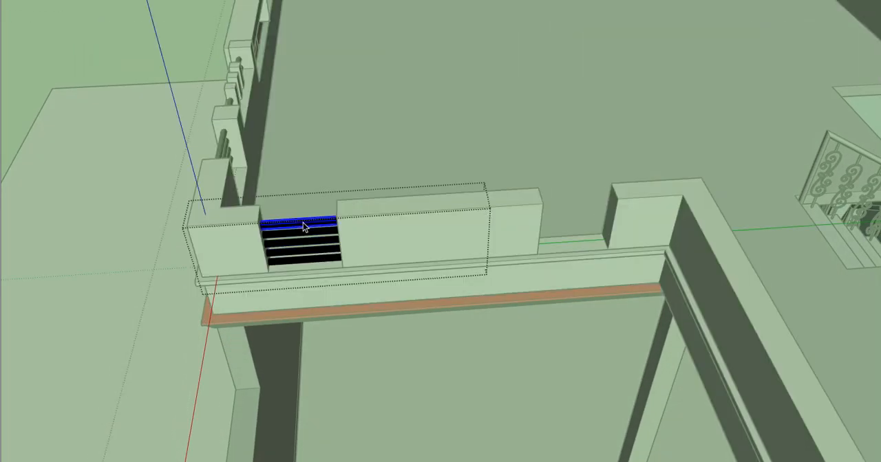
{"action": "double_click", "coordinate": [306, 226]}
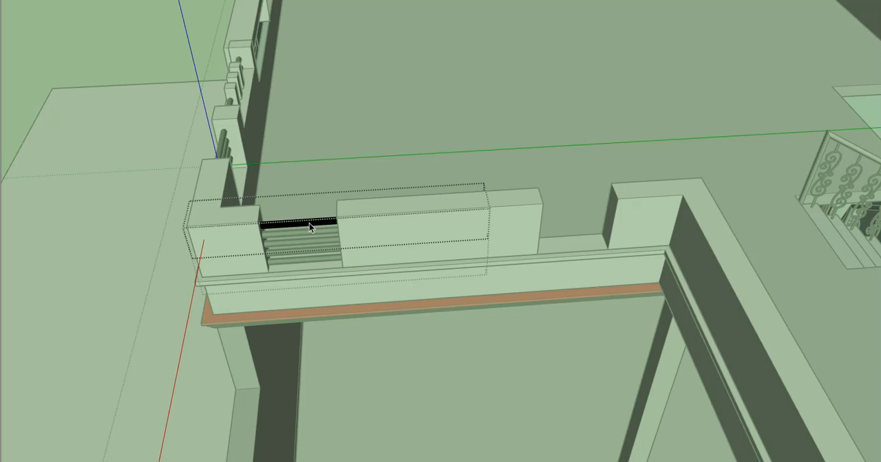
{"action": "key", "text": "i"}
{"action": "middle_click_drag", "start_coordinate": [310, 224], "coordinate": [348, 235]}
{"action": "left_click", "coordinate": [348, 235]}
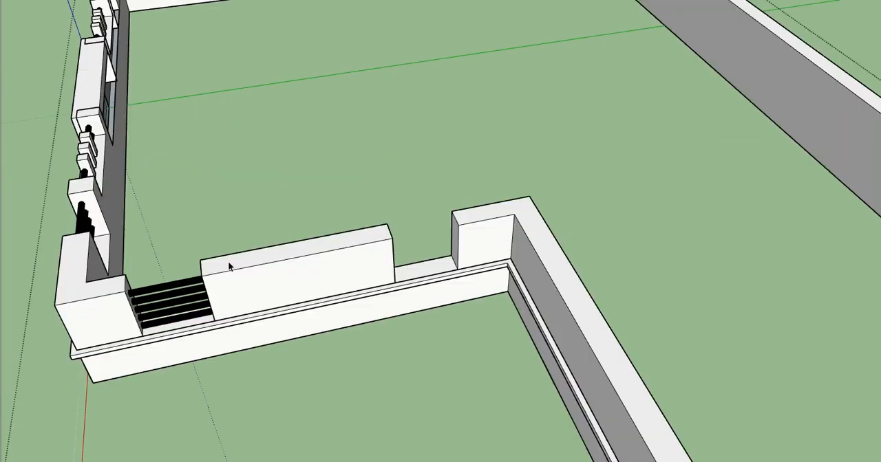
{"action": "scroll", "coordinate": [185, 289], "scroll_direction": "down", "scroll_amount": 1}
{"action": "scroll", "coordinate": [454, 226], "scroll_direction": "up", "scroll_amount": 1}
- Move the set of five railing bars along the parapet until it projects from both ends of the middle wall section
{"action": "middle_click_drag", "start_coordinate": [185, 290], "coordinate": [441, 229], "text": "shift"}
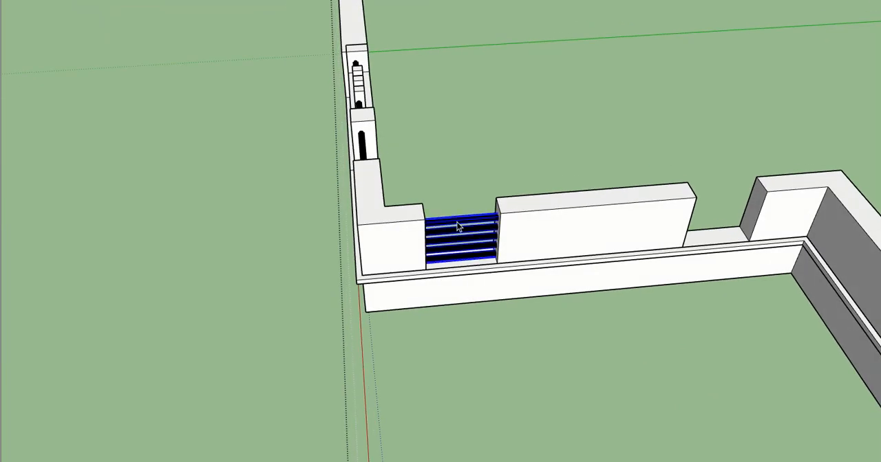
{"action": "scroll", "coordinate": [444, 224], "scroll_direction": "up", "scroll_amount": 1}
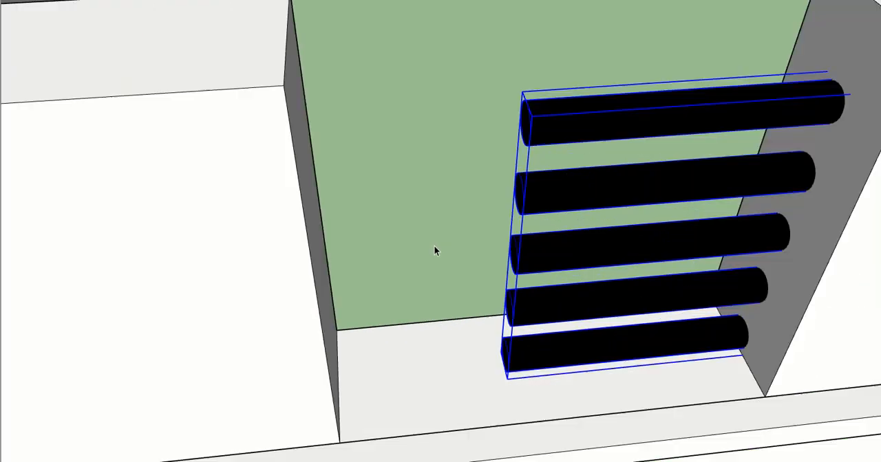
{"action": "middle_click_drag", "start_coordinate": [434, 245], "coordinate": [470, 259]}
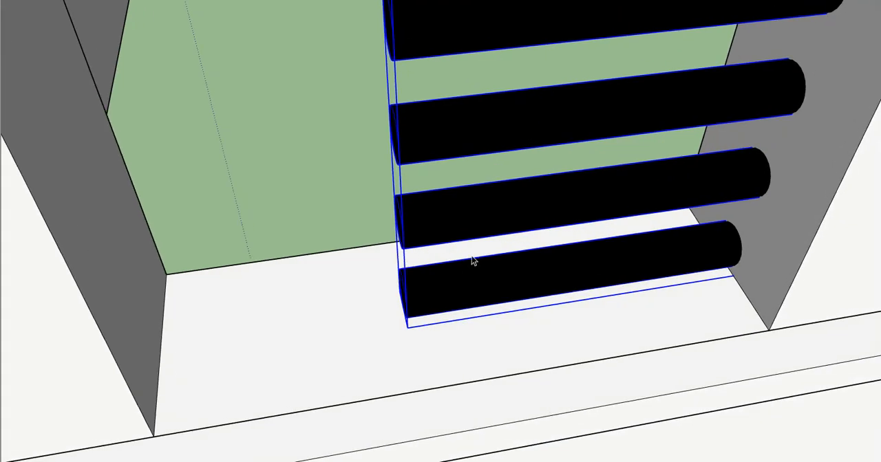
- Scale the railing bars lengthwise so they reach the corner wall section across the first opening
{"action": "scroll", "coordinate": [470, 258], "scroll_direction": "down", "scroll_amount": 3}
{"action": "key", "text": "s"}
{"action": "left_click", "coordinate": [428, 191]}
{"action": "scroll", "coordinate": [423, 190], "scroll_direction": "down", "scroll_amount": 1}
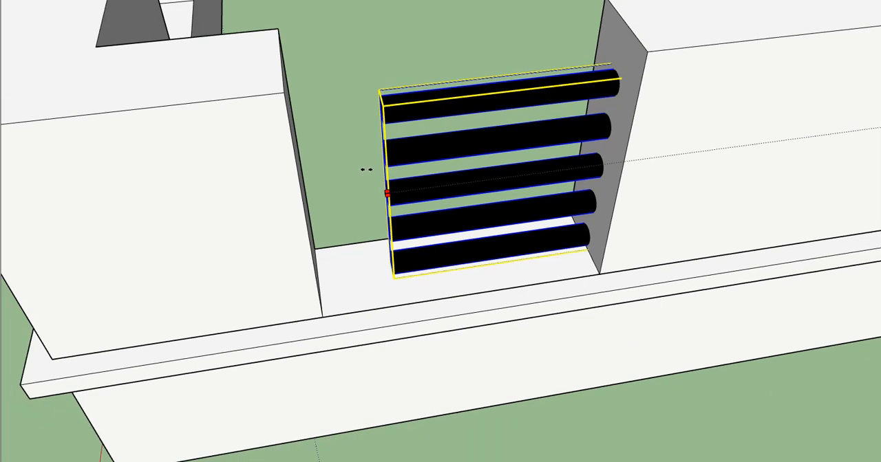
{"action": "left_click", "coordinate": [282, 91]}
- Scale the other end of the railing bars across the second opening up to the inner corner wall section
{"action": "scroll", "coordinate": [321, 215], "scroll_direction": "down", "scroll_amount": 3}
{"action": "scroll", "coordinate": [371, 253], "scroll_direction": "down", "scroll_amount": 1}
{"action": "middle_click_drag", "start_coordinate": [681, 160], "coordinate": [413, 224], "text": "shift"}
{"action": "middle_click_drag", "start_coordinate": [579, 256], "coordinate": [452, 247], "text": "shift"}
{"action": "scroll", "coordinate": [450, 256], "scroll_direction": "up", "scroll_amount": 3}
{"action": "scroll", "coordinate": [457, 258], "scroll_direction": "up", "scroll_amount": 1}
{"action": "left_click", "coordinate": [459, 253]}
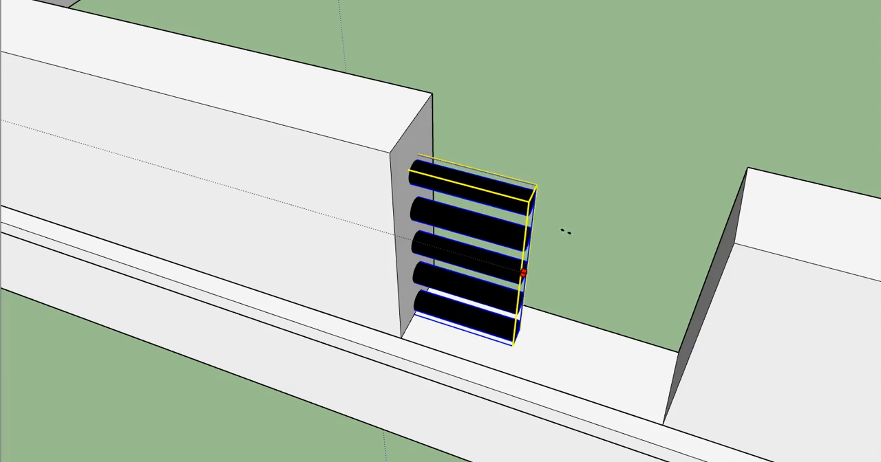
{"action": "left_click", "coordinate": [747, 168]}
{"action": "scroll", "coordinate": [691, 236], "scroll_direction": "down", "scroll_amount": 2}
{"action": "middle_click_drag", "start_coordinate": [691, 236], "coordinate": [692, 293]}
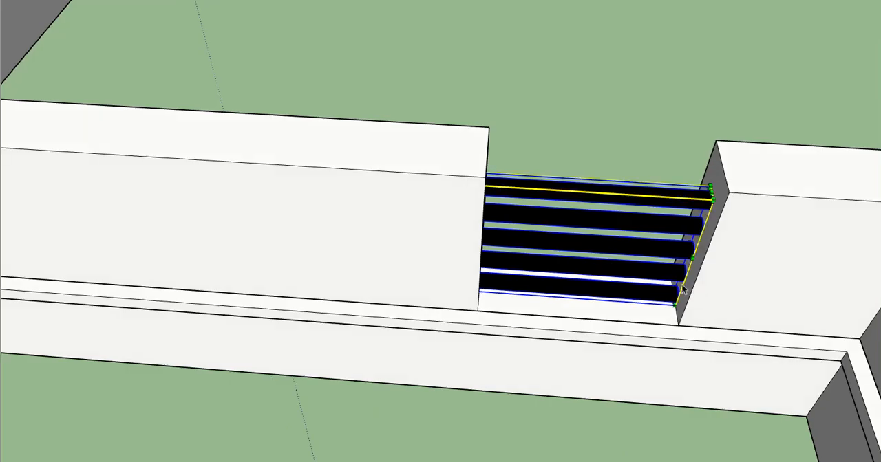
- Leave the parapet group and bring the rest of the house back into view
{"action": "scroll", "coordinate": [691, 292], "scroll_direction": "down", "scroll_amount": 1}
{"action": "key", "text": "space"}
{"action": "key", "text": "Escape"}
{"action": "middle_click_drag", "start_coordinate": [637, 283], "coordinate": [602, 213]}
{"action": "scroll", "coordinate": [578, 230], "scroll_direction": "down", "scroll_amount": 3}
{"action": "scroll", "coordinate": [496, 269], "scroll_direction": "up", "scroll_amount": 1}
{"action": "scroll", "coordinate": [440, 254], "scroll_direction": "down", "scroll_amount": 1}
{"action": "middle_click_drag", "start_coordinate": [464, 245], "coordinate": [633, 228]}
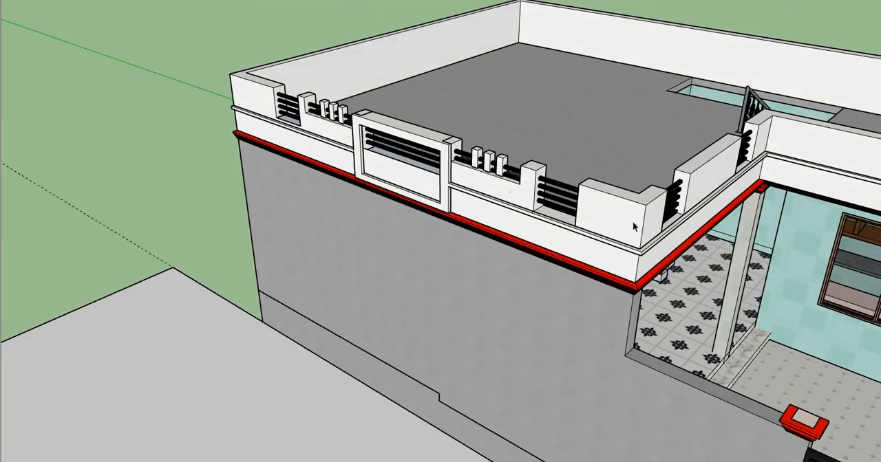
- Open the nested group holding the front parapet's rectangular frame and ledge strips for editing
{"action": "scroll", "coordinate": [435, 210], "scroll_direction": "up", "scroll_amount": 1}
{"action": "left_click", "coordinate": [451, 210]}
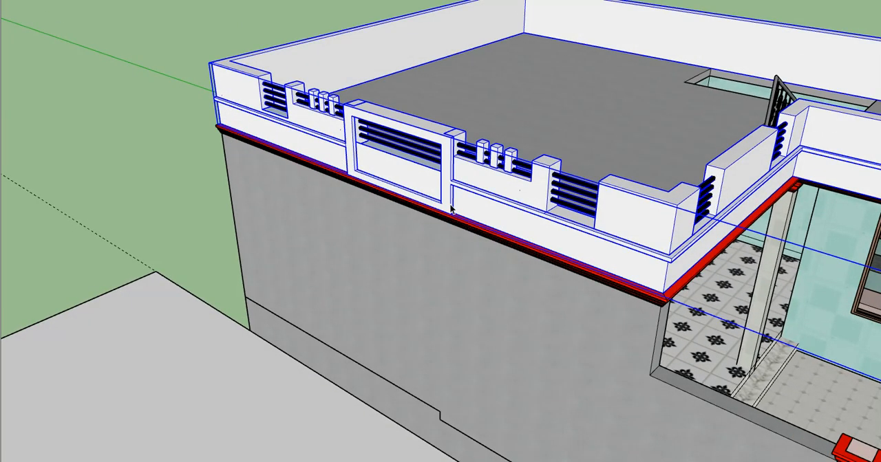
{"action": "middle_click_drag", "start_coordinate": [449, 202], "coordinate": [525, 208]}
{"action": "scroll", "coordinate": [502, 205], "scroll_direction": "down", "scroll_amount": 2}
{"action": "scroll", "coordinate": [536, 208], "scroll_direction": "up", "scroll_amount": 2}
{"action": "double_click", "coordinate": [541, 207]}
{"action": "scroll", "coordinate": [542, 208], "scroll_direction": "up", "scroll_amount": 2}
{"action": "left_click", "coordinate": [541, 207]}
{"action": "scroll", "coordinate": [541, 207], "scroll_direction": "up", "scroll_amount": 1}
{"action": "double_click", "coordinate": [540, 207]}
- Draw a line where the ledge strip meets the frame's side to split their shared front face
{"action": "triple_click", "coordinate": [539, 209]}
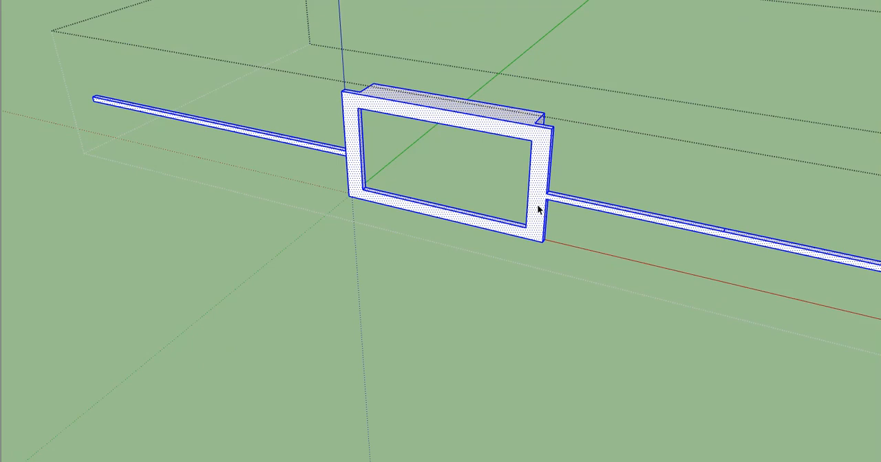
{"action": "scroll", "coordinate": [534, 210], "scroll_direction": "up", "scroll_amount": 3}
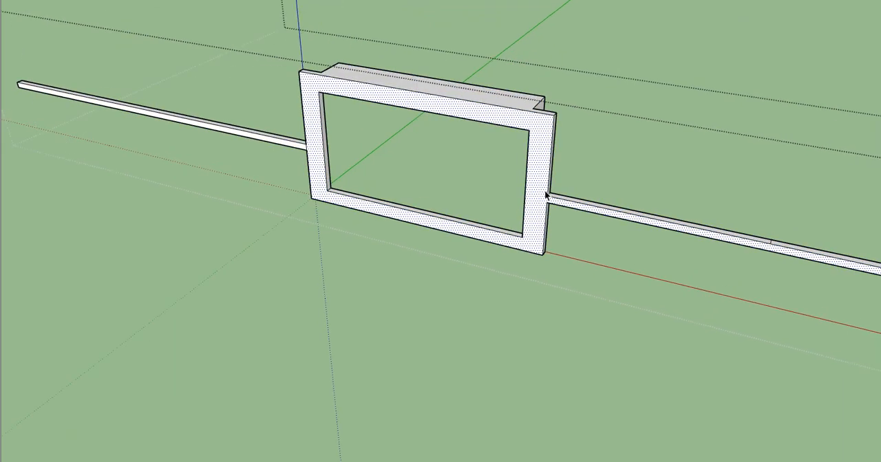
{"action": "left_click", "coordinate": [549, 205]}
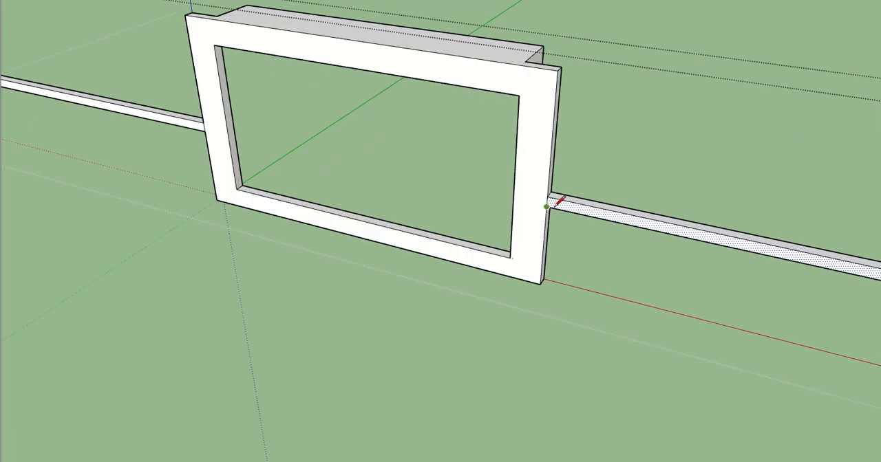
- Copy the front face of the front parapet's rectangular frame along the red axis to beyond the ledge's corner
{"action": "middle_click_drag", "start_coordinate": [375, 184], "coordinate": [429, 184]}
{"action": "scroll", "coordinate": [429, 184], "scroll_direction": "up", "scroll_amount": 2}
{"action": "left_click", "coordinate": [179, 160]}
{"action": "scroll", "coordinate": [289, 267], "scroll_direction": "down", "scroll_amount": 5}
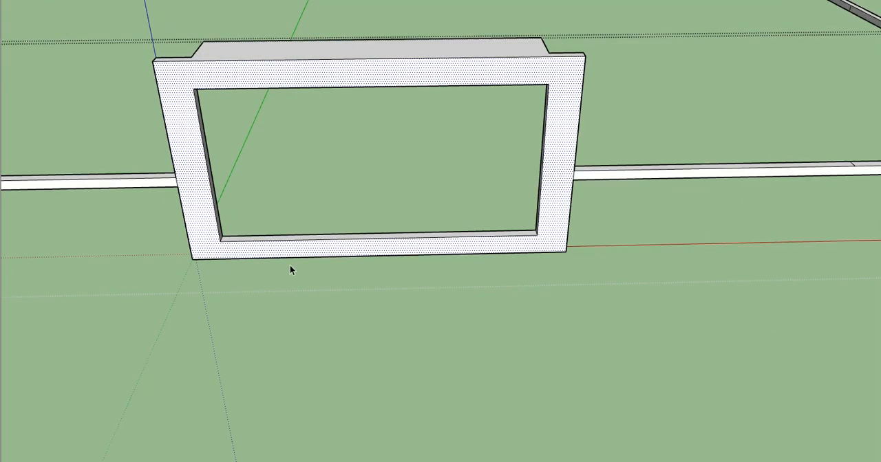
{"action": "middle_click_drag", "start_coordinate": [291, 269], "coordinate": [144, 268]}
{"action": "key", "text": "m"}
{"action": "left_click", "coordinate": [225, 286]}
{"action": "scroll", "coordinate": [305, 289], "scroll_direction": "down", "scroll_amount": 1}
{"action": "middle_click_drag", "start_coordinate": [304, 289], "coordinate": [137, 241], "text": "shift"}
{"action": "key", "text": "ctrl"}
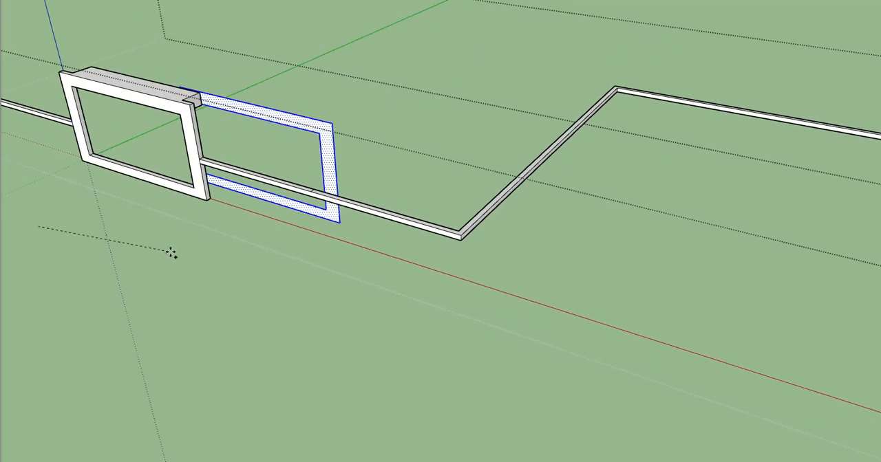
{"action": "left_click", "coordinate": [527, 411]}
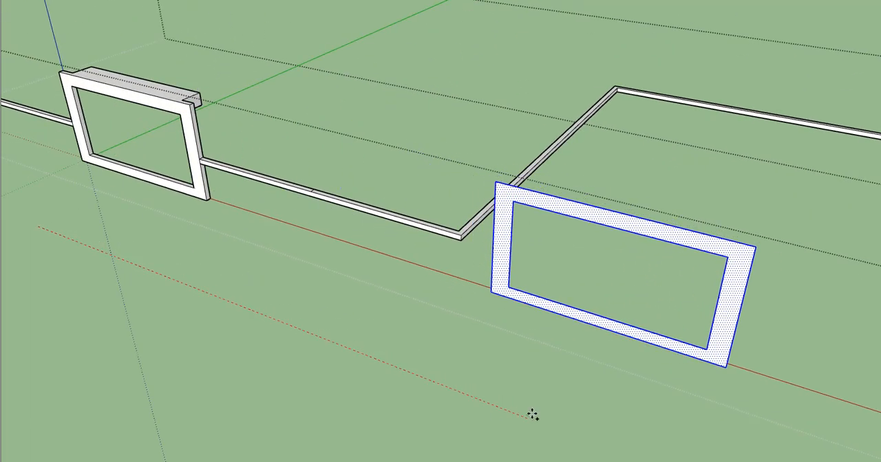
{"action": "middle_click_drag", "start_coordinate": [525, 417], "coordinate": [435, 340]}
{"action": "key", "text": "space"}
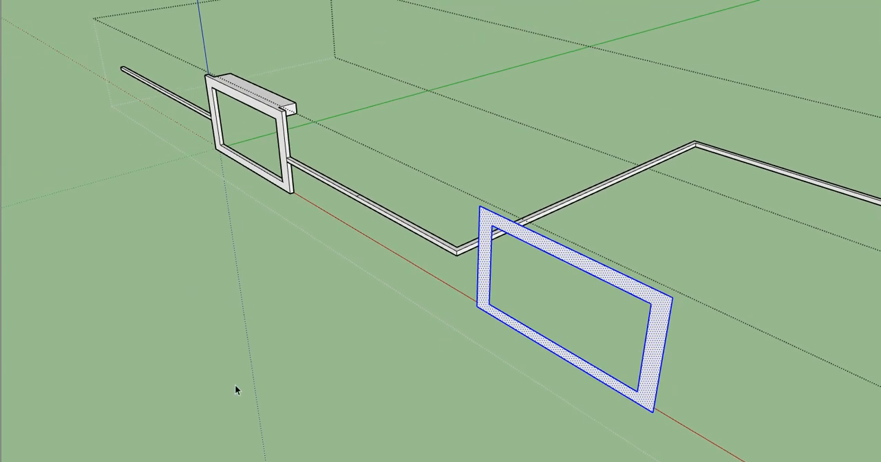
- Reopen the group holding the copied frame face and rotate the face a quarter turn, parallel to the side parapet
{"action": "scroll", "coordinate": [469, 315], "scroll_direction": "down", "scroll_amount": 1}
{"action": "left_click", "coordinate": [469, 315]}
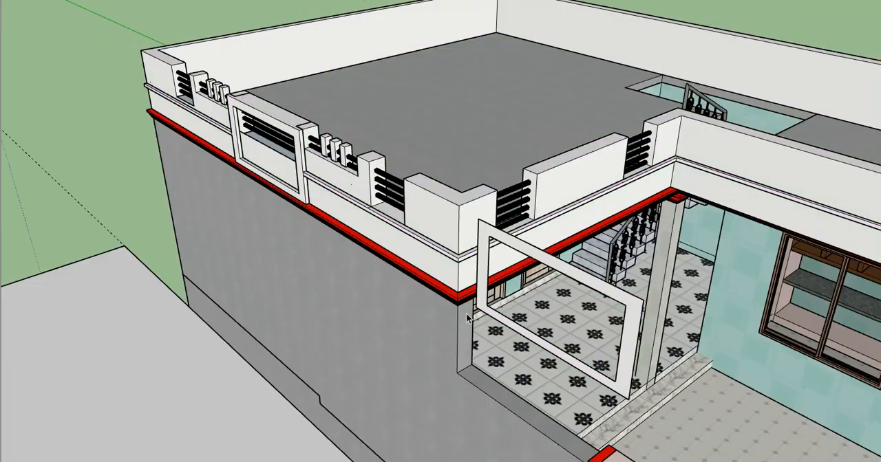
{"action": "double_click", "coordinate": [509, 321]}
{"action": "left_click", "coordinate": [508, 323]}
{"action": "middle_click_drag", "start_coordinate": [507, 323], "coordinate": [800, 337]}
{"action": "double_click", "coordinate": [511, 330]}
{"action": "left_click_drag", "start_coordinate": [503, 112], "coordinate": [502, 112]}
{"action": "middle_click_drag", "start_coordinate": [572, 202], "coordinate": [408, 241]}
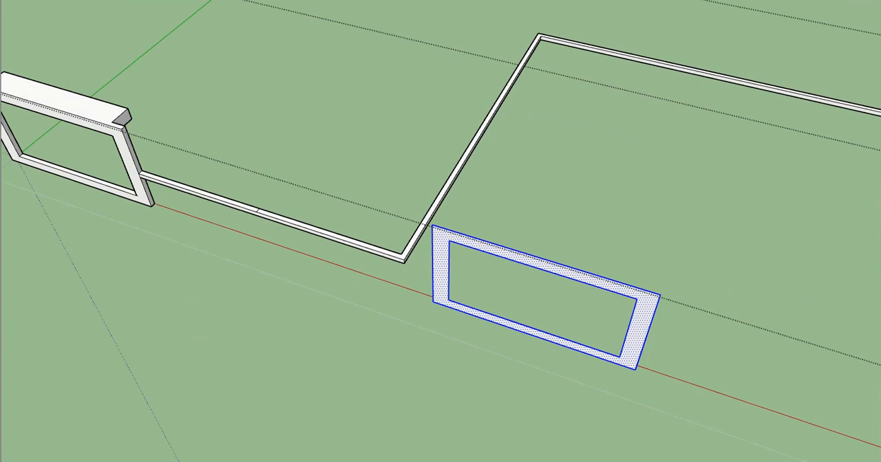
{"action": "middle_click_drag", "start_coordinate": [615, 360], "coordinate": [518, 328]}
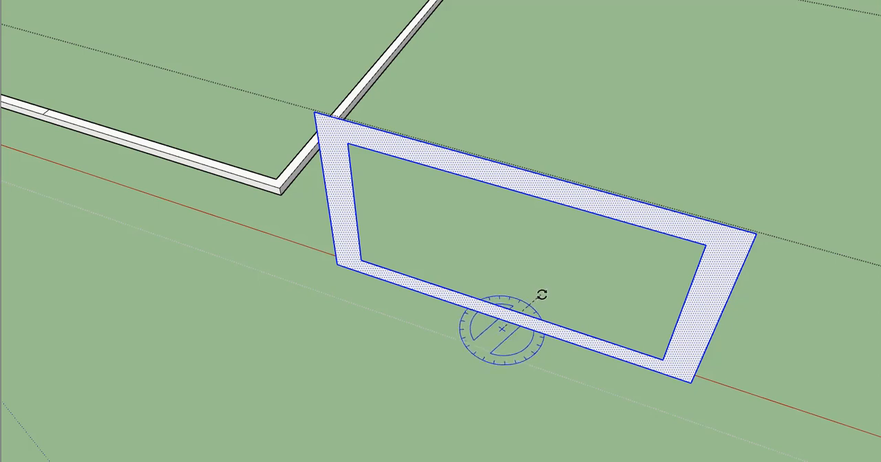
{"action": "left_click", "coordinate": [576, 356]}
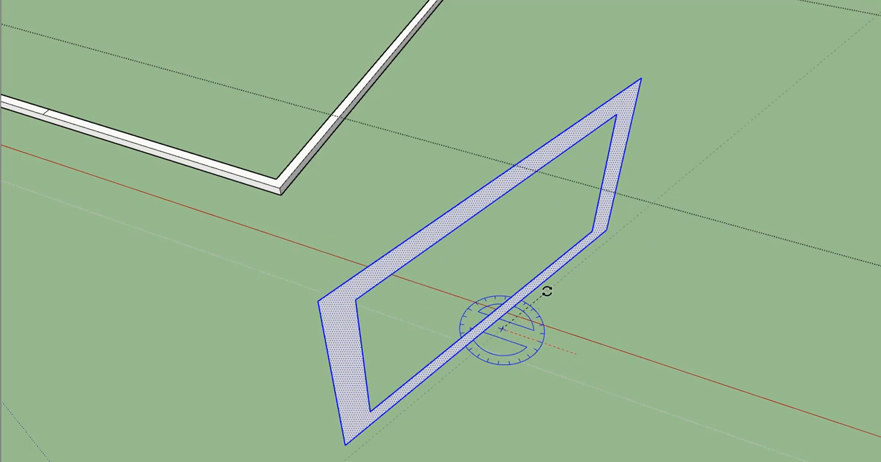
{"action": "left_click", "coordinate": [531, 269]}
{"action": "key", "text": "space"}
- Bring the house back into view and move the rotated frame face to the top of the side parapet's middle wall section
{"action": "middle_click_drag", "start_coordinate": [538, 283], "coordinate": [311, 317]}
{"action": "scroll", "coordinate": [398, 289], "scroll_direction": "down", "scroll_amount": 5}
{"action": "mouse_move", "coordinate": [427, 279]}
{"action": "middle_mouse_down"}
{"action": "mouse_move", "coordinate": [347, 255]}
{"action": "mouse_move", "coordinate": [377, 290]}
{"action": "mouse_move", "coordinate": [369, 220]}
{"action": "mouse_move", "coordinate": [379, 266]}
{"action": "middle_mouse_up"}
{"action": "scroll", "coordinate": [325, 251], "scroll_direction": "up", "scroll_amount": 2}
{"action": "key", "text": "i"}
{"action": "left_click_drag", "start_coordinate": [213, 98], "coordinate": [497, 226]}
{"action": "middle_click_drag", "start_coordinate": [497, 226], "coordinate": [458, 241]}
{"action": "left_click_drag", "start_coordinate": [85, 151], "coordinate": [444, 322]}
{"action": "middle_click_drag", "start_coordinate": [279, 282], "coordinate": [452, 292]}
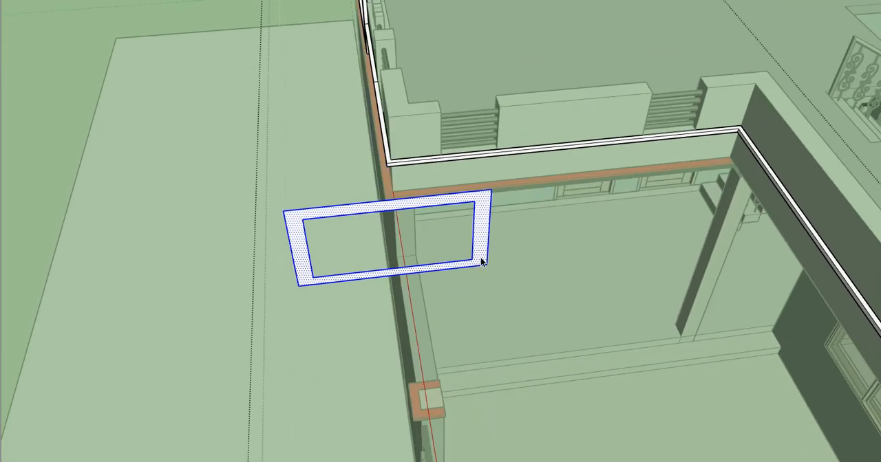
{"action": "left_click", "coordinate": [398, 276]}
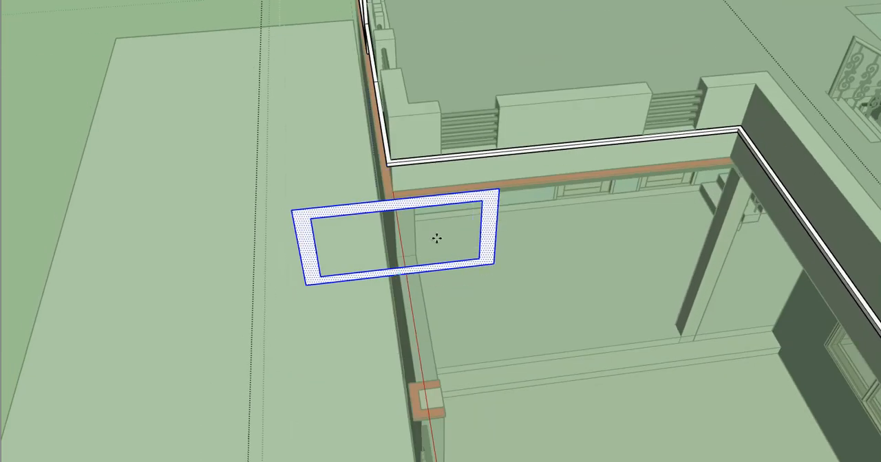
{"action": "left_click", "coordinate": [585, 103]}
{"action": "middle_click_drag", "start_coordinate": [586, 107], "coordinate": [635, 106]}
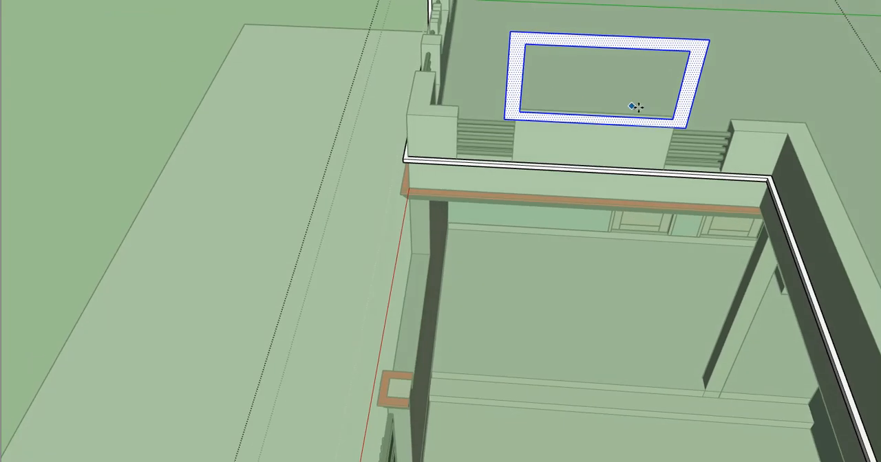
- Try to place the frame face on the ledge in front of the side parapet's middle wall section
{"action": "scroll", "coordinate": [647, 124], "scroll_direction": "up", "scroll_amount": 4}
{"action": "left_click", "coordinate": [655, 131]}
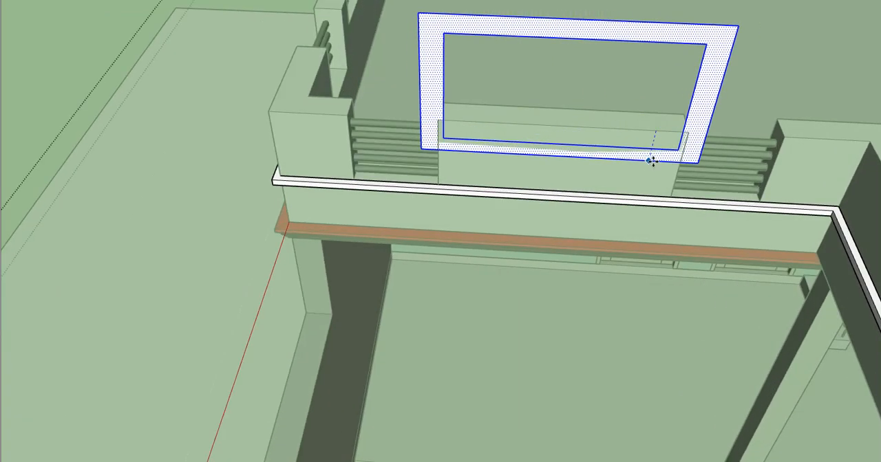
{"action": "scroll", "coordinate": [650, 161], "scroll_direction": "up", "scroll_amount": 2}
{"action": "left_click", "coordinate": [640, 196]}
{"action": "middle_click_drag", "start_coordinate": [515, 183], "coordinate": [769, 178]}
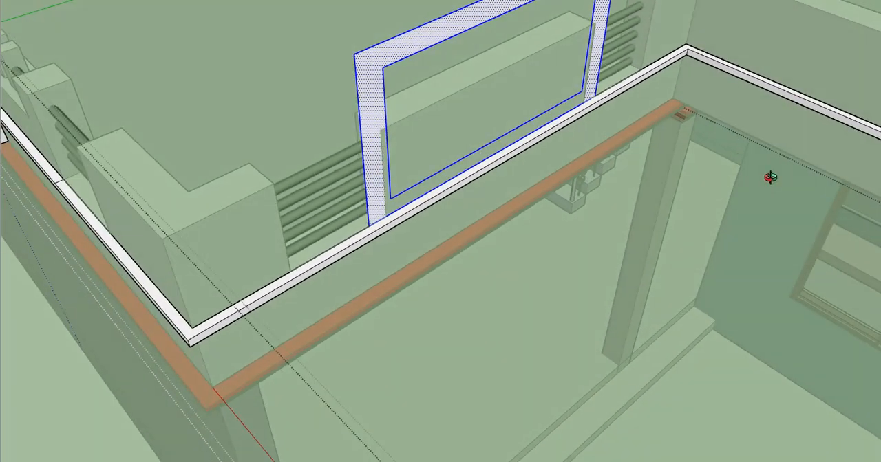
{"action": "scroll", "coordinate": [419, 142], "scroll_direction": "up", "scroll_amount": 3}
{"action": "key", "text": "space"}
- Undo the frame face's placement on the ledge, returning it to the top of the middle wall section
{"action": "scroll", "coordinate": [389, 126], "scroll_direction": "down", "scroll_amount": 2}
{"action": "mouse_move", "coordinate": [395, 123]}
{"action": "middle_mouse_down"}
{"action": "mouse_move", "coordinate": [566, 108]}
{"action": "mouse_move", "coordinate": [419, 165]}
{"action": "mouse_move", "coordinate": [387, 187]}
{"action": "mouse_move", "coordinate": [640, 218]}
{"action": "mouse_move", "coordinate": [698, 170]}
{"action": "middle_mouse_up"}
{"action": "scroll", "coordinate": [420, 169], "scroll_direction": "down", "scroll_amount": 3}
{"action": "scroll", "coordinate": [421, 169], "scroll_direction": "down", "scroll_amount": 2}
{"action": "mouse_move", "coordinate": [698, 169]}
{"action": "middle_mouse_down", "text": "shift"}
{"action": "mouse_move", "coordinate": [655, 189]}
{"action": "mouse_move", "coordinate": [629, 141]}
{"action": "middle_mouse_up", "text": "shift"}
{"action": "scroll", "coordinate": [628, 141], "scroll_direction": "down", "scroll_amount": 2}
{"action": "scroll", "coordinate": [619, 128], "scroll_direction": "up", "scroll_amount": 3}
{"action": "scroll", "coordinate": [608, 112], "scroll_direction": "up", "scroll_amount": 2}
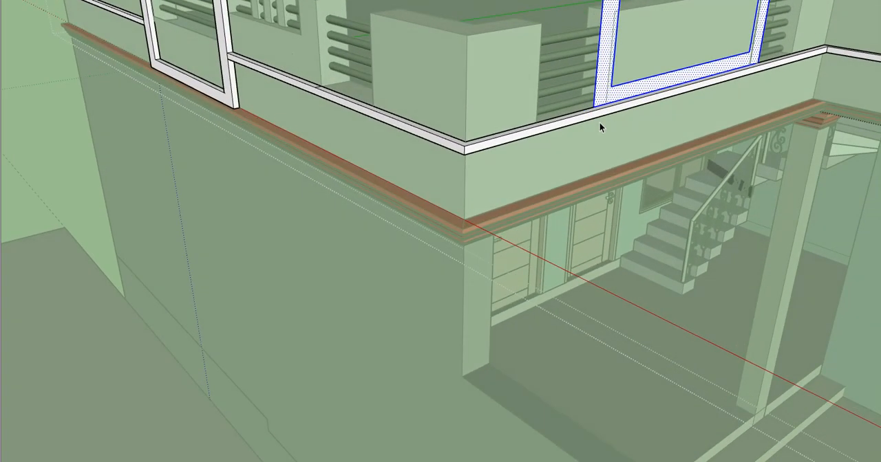
{"action": "scroll", "coordinate": [598, 122], "scroll_direction": "up", "scroll_amount": 3}
{"action": "left_click_drag", "start_coordinate": [591, 110], "coordinate": [589, 173]}
{"action": "key", "text": "Escape"}
{"action": "scroll", "coordinate": [579, 179], "scroll_direction": "down", "scroll_amount": 2}
{"action": "scroll", "coordinate": [579, 179], "scroll_direction": "down", "scroll_amount": 3}
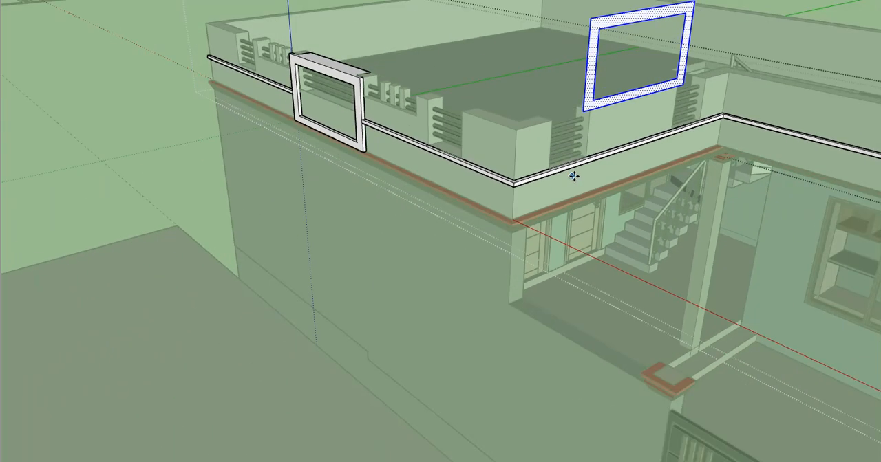
- Lower the frame face to the red trim below the side parapet and group it for separate editing
{"action": "scroll", "coordinate": [609, 109], "scroll_direction": "up", "scroll_amount": 3}
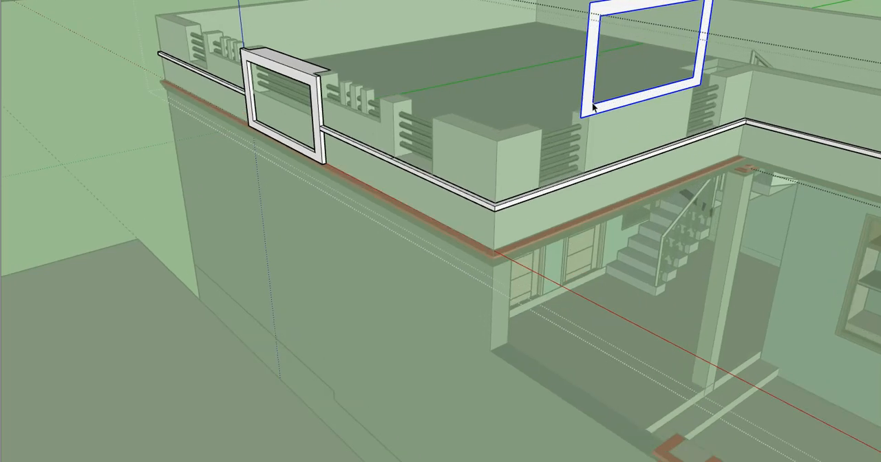
{"action": "left_click_drag", "start_coordinate": [601, 113], "coordinate": [592, 219]}
{"action": "scroll", "coordinate": [599, 191], "scroll_direction": "up", "scroll_amount": 2}
{"action": "left_click", "coordinate": [590, 244]}
{"action": "middle_click_drag", "start_coordinate": [590, 243], "coordinate": [571, 218]}
{"action": "scroll", "coordinate": [501, 210], "scroll_direction": "up", "scroll_amount": 2}
{"action": "scroll", "coordinate": [501, 210], "scroll_direction": "down", "scroll_amount": 3}
{"action": "middle_click_drag", "start_coordinate": [541, 118], "coordinate": [436, 172]}
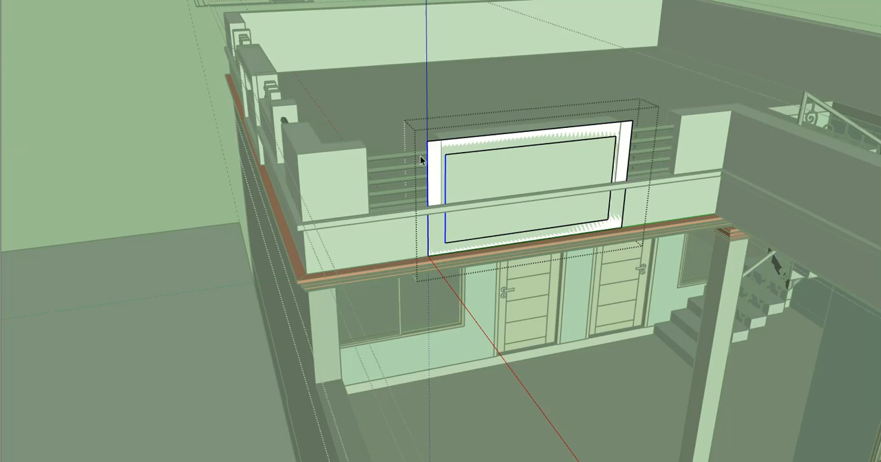
- Move the frame's end edges nearest the outer corner to line up with that end of the middle wall section
{"action": "scroll", "coordinate": [432, 131], "scroll_direction": "up", "scroll_amount": 3}
{"action": "left_click", "coordinate": [436, 146]}
{"action": "left_click", "coordinate": [461, 143]}
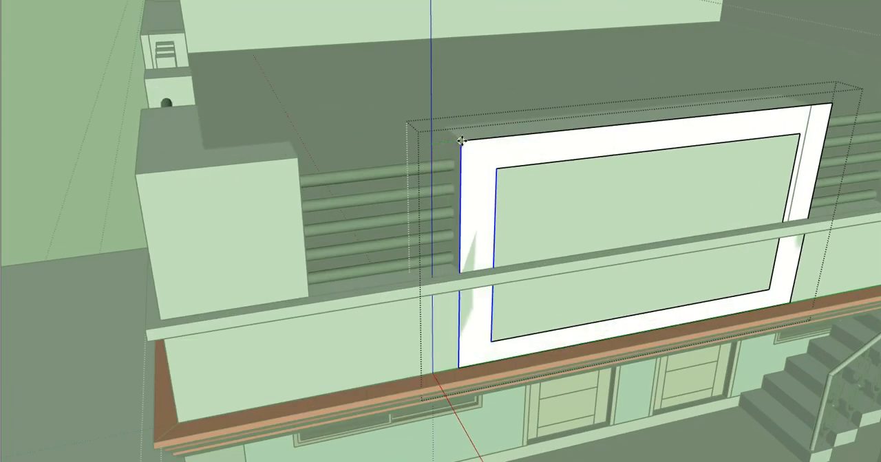
{"action": "scroll", "coordinate": [550, 159], "scroll_direction": "down", "scroll_amount": 3}
- Move the frame's opposite end edges to line up with the inner end of the middle wall section
{"action": "middle_click_drag", "start_coordinate": [554, 161], "coordinate": [613, 132]}
{"action": "key", "text": "space"}
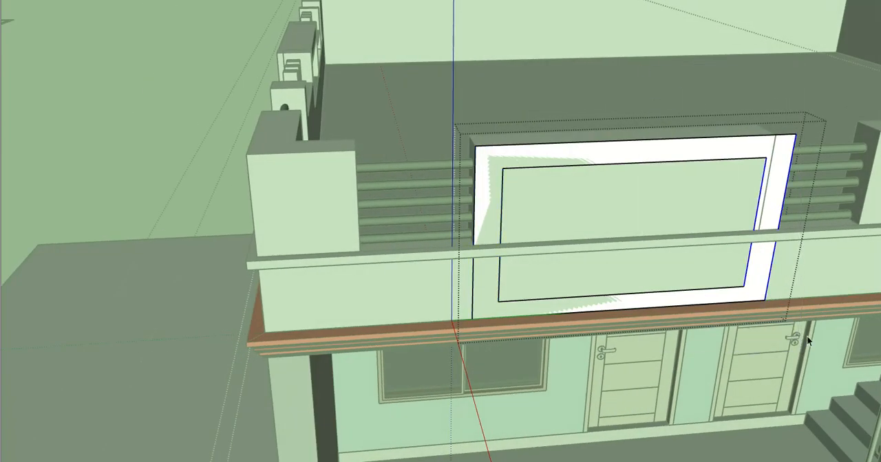
{"action": "scroll", "coordinate": [796, 143], "scroll_direction": "up", "scroll_amount": 2}
{"action": "key", "text": "m"}
{"action": "left_click", "coordinate": [795, 134]}
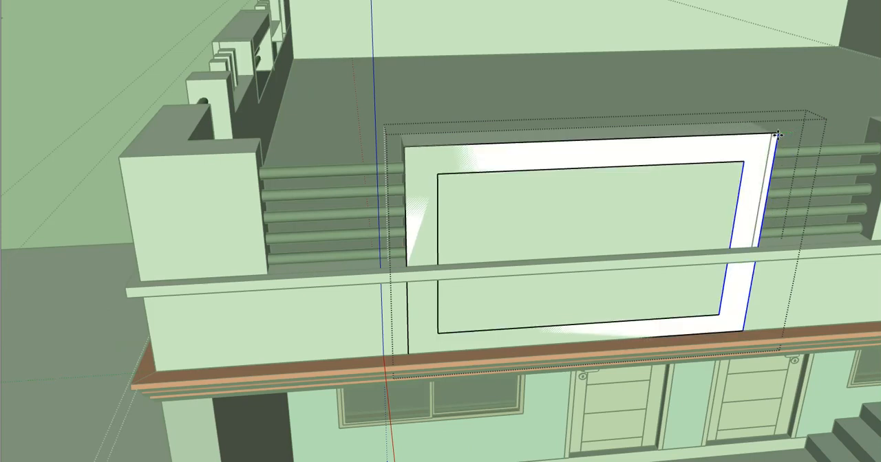
{"action": "left_click", "coordinate": [770, 136]}
{"action": "scroll", "coordinate": [744, 196], "scroll_direction": "down", "scroll_amount": 3}
{"action": "key", "text": "space"}
- Measure the front frame's thickness, extrude the side frame outward with Push/Pull and leave its group
{"action": "scroll", "coordinate": [171, 167], "scroll_direction": "up", "scroll_amount": 6}
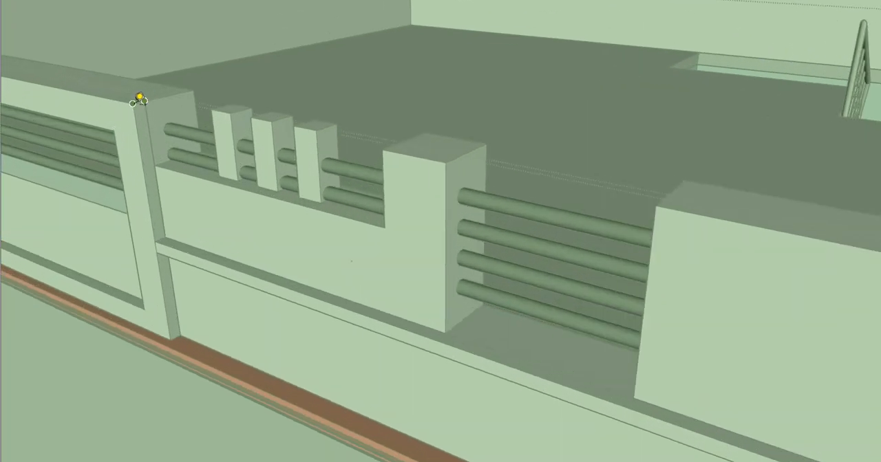
{"action": "scroll", "coordinate": [136, 102], "scroll_direction": "down", "scroll_amount": 2}
{"action": "key", "text": "space"}
{"action": "middle_click_drag", "start_coordinate": [425, 291], "coordinate": [165, 272], "text": "shift"}
{"action": "scroll", "coordinate": [605, 180], "scroll_direction": "up", "scroll_amount": 2}
{"action": "key", "text": "p"}
{"action": "left_click", "coordinate": [594, 118]}
{"action": "left_click", "coordinate": [605, 118]}
{"action": "key", "text": "space"}
{"action": "scroll", "coordinate": [619, 162], "scroll_direction": "down", "scroll_amount": 2}
{"action": "mouse_move", "coordinate": [618, 163]}
{"action": "middle_mouse_down"}
{"action": "mouse_move", "coordinate": [703, 173]}
{"action": "mouse_move", "coordinate": [553, 191]}
{"action": "mouse_move", "coordinate": [485, 178]}
{"action": "middle_mouse_up"}
{"action": "scroll", "coordinate": [700, 177], "scroll_direction": "down", "scroll_amount": 2}
{"action": "key", "text": "Escape"}
- Draw lines on the side ledge strip where it meets the frame's outer sides to split its front face
{"action": "middle_click_drag", "start_coordinate": [603, 250], "coordinate": [486, 224]}
{"action": "scroll", "coordinate": [496, 237], "scroll_direction": "up", "scroll_amount": 1}
{"action": "triple_click", "coordinate": [486, 225]}
{"action": "scroll", "coordinate": [424, 225], "scroll_direction": "up", "scroll_amount": 3}
{"action": "middle_click_drag", "start_coordinate": [424, 225], "coordinate": [446, 222]}
{"action": "scroll", "coordinate": [447, 222], "scroll_direction": "up", "scroll_amount": 2}
{"action": "key", "text": "l"}
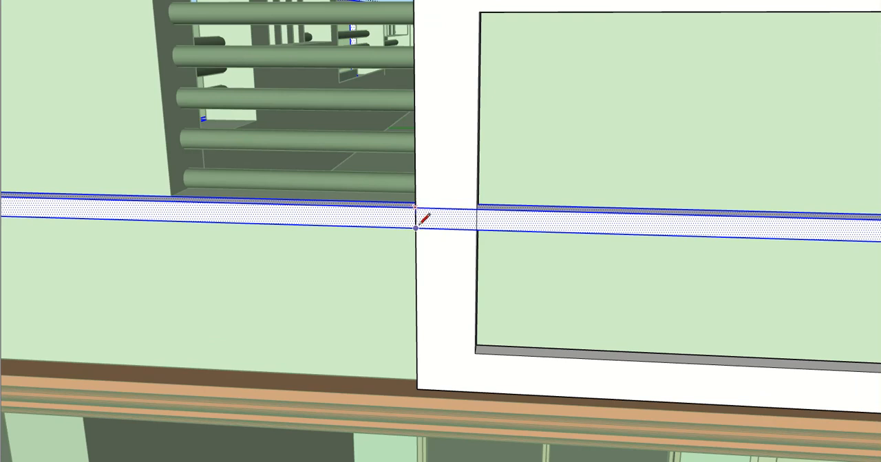
{"action": "left_click", "coordinate": [419, 226]}
{"action": "scroll", "coordinate": [413, 221], "scroll_direction": "down", "scroll_amount": 4}
{"action": "middle_click_drag", "start_coordinate": [434, 228], "coordinate": [234, 232], "text": "shift"}
- Push back the ledge piece crossing the side frame and erase its leftover edges
{"action": "scroll", "coordinate": [637, 238], "scroll_direction": "up", "scroll_amount": 3}
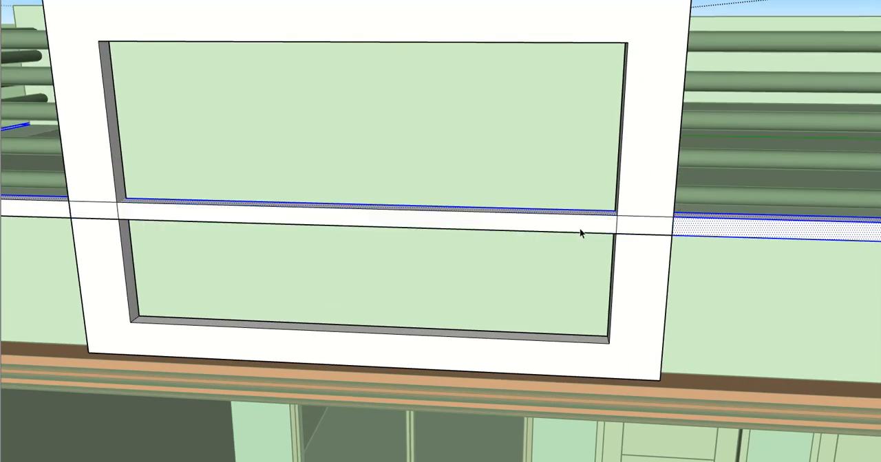
{"action": "key", "text": "p"}
{"action": "mouse_move", "coordinate": [574, 232]}
{"action": "left_mouse_down"}
{"action": "mouse_move", "coordinate": [577, 216]}
{"action": "mouse_move", "coordinate": [583, 249]}
{"action": "left_mouse_up"}
{"action": "key", "text": "e"}
{"action": "key", "text": "space"}
{"action": "scroll", "coordinate": [539, 235], "scroll_direction": "down", "scroll_amount": 8}
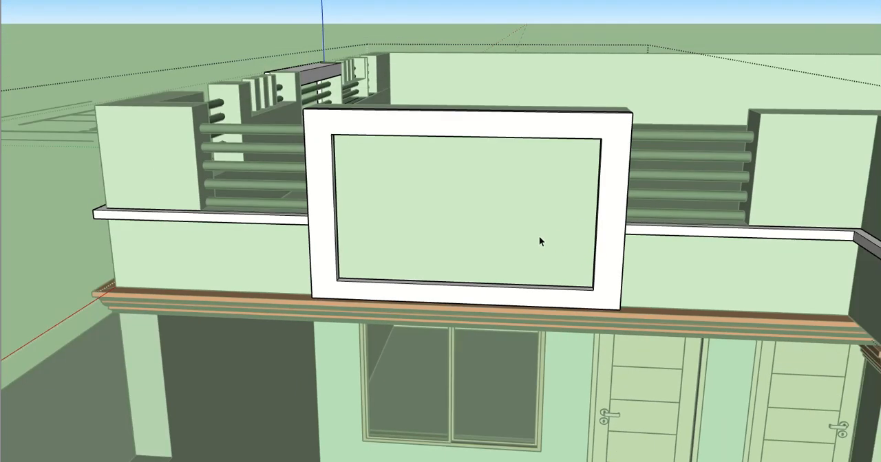
- Leave the ledge group, open the parapet wall group and select the top face of the wall section behind the side frame
{"action": "left_click", "coordinate": [503, 223]}
{"action": "middle_click_drag", "start_coordinate": [503, 224], "coordinate": [584, 282]}
{"action": "key", "text": "Escape"}
{"action": "double_click", "coordinate": [735, 220]}
{"action": "double_click", "coordinate": [725, 208]}
{"action": "left_click", "coordinate": [735, 172]}
{"action": "scroll", "coordinate": [529, 267], "scroll_direction": "up", "scroll_amount": 3}
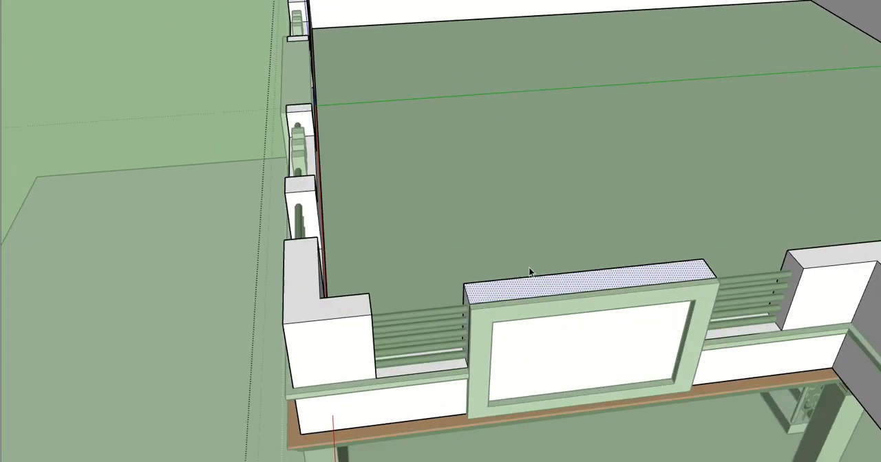
- Copy the wall section's end face nearest the outer corner along the green axis to the side frame's inner edge
{"action": "scroll", "coordinate": [466, 299], "scroll_direction": "up", "scroll_amount": 2}
{"action": "left_click", "coordinate": [467, 297]}
{"action": "scroll", "coordinate": [467, 298], "scroll_direction": "up", "scroll_amount": 1}
{"action": "key", "text": "m"}
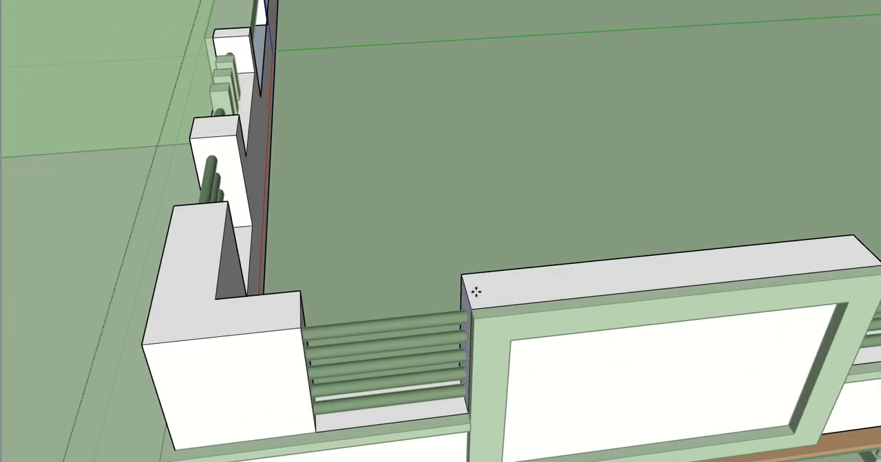
{"action": "left_click", "coordinate": [462, 274]}
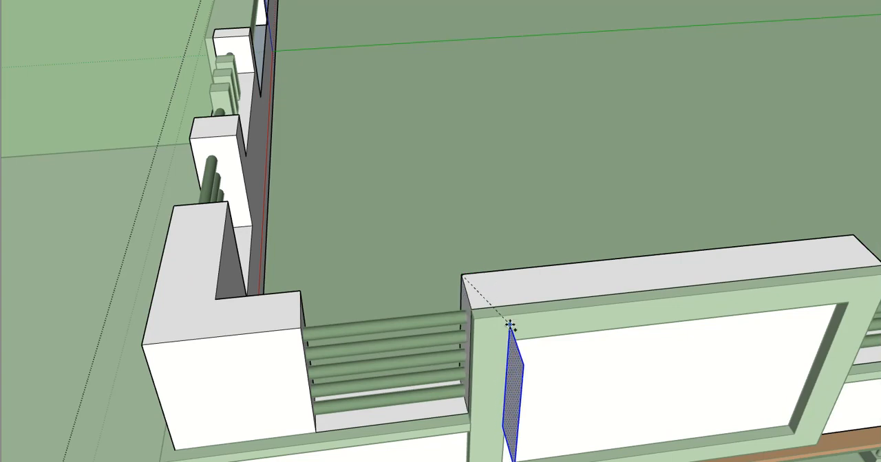
{"action": "key", "text": "Right"}
{"action": "key", "text": "Left"}
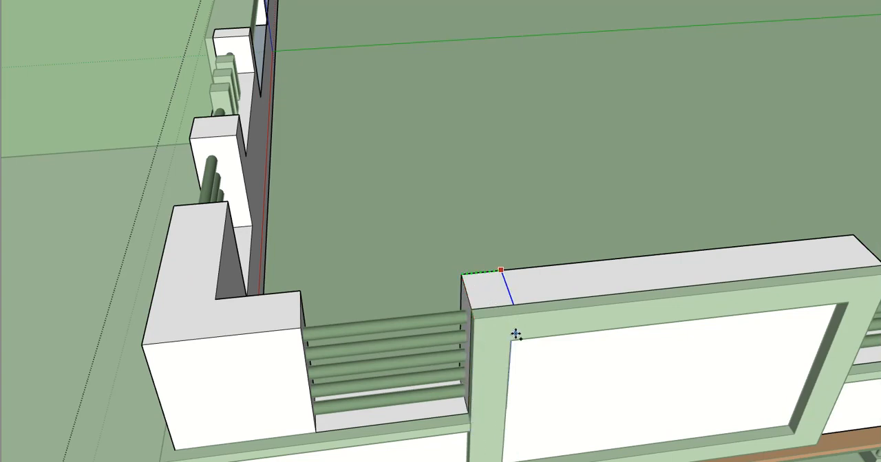
{"action": "left_click", "coordinate": [513, 343]}
{"action": "key", "text": "space"}
{"action": "scroll", "coordinate": [516, 303], "scroll_direction": "down", "scroll_amount": 2}
- Copy the wall section's other end face inward to line up with the side frame's opposite inner edge
{"action": "middle_click_drag", "start_coordinate": [522, 297], "coordinate": [430, 281], "text": "shift"}
{"action": "middle_click_drag", "start_coordinate": [679, 234], "coordinate": [544, 262]}
{"action": "middle_click_drag", "start_coordinate": [249, 286], "coordinate": [430, 342], "text": "shift"}
{"action": "scroll", "coordinate": [321, 310], "scroll_direction": "up", "scroll_amount": 1}
{"action": "middle_click_drag", "start_coordinate": [320, 309], "coordinate": [380, 310], "text": "shift"}
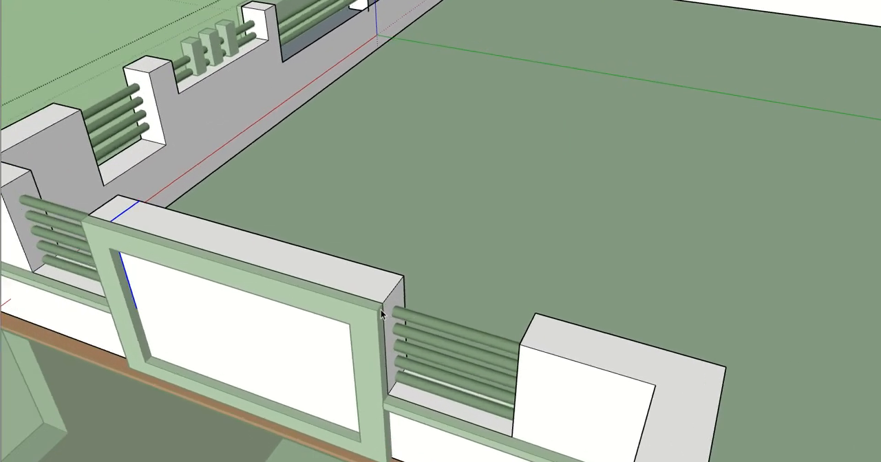
{"action": "left_click", "coordinate": [386, 308]}
{"action": "key", "text": "m"}
{"action": "left_click", "coordinate": [404, 277]}
{"action": "key", "text": "ctrl"}
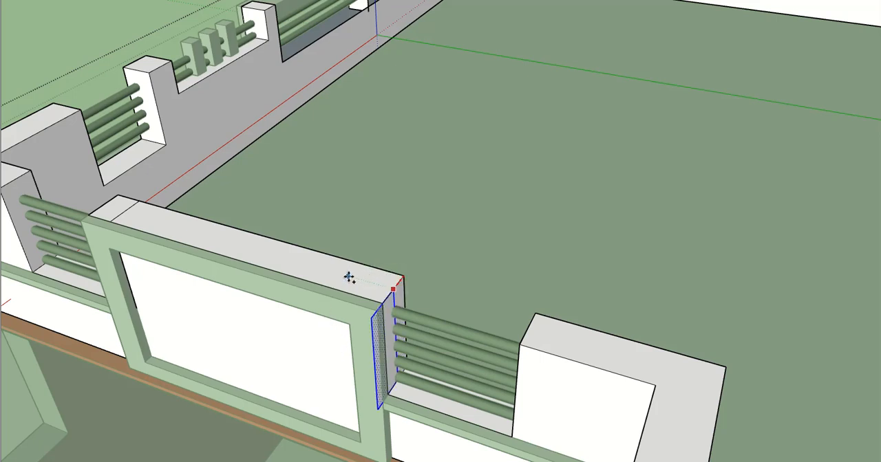
{"action": "left_click", "coordinate": [351, 328]}
{"action": "key", "text": "space"}
{"action": "scroll", "coordinate": [343, 306], "scroll_direction": "down", "scroll_amount": 3}
- Push the wall's top face between the two copied faces down to the sill level of the front framed opening
{"action": "middle_click_drag", "start_coordinate": [342, 307], "coordinate": [584, 301]}
{"action": "scroll", "coordinate": [588, 303], "scroll_direction": "down", "scroll_amount": 1}
{"action": "key", "text": "p"}
{"action": "key", "text": "space"}
{"action": "left_click", "coordinate": [673, 204]}
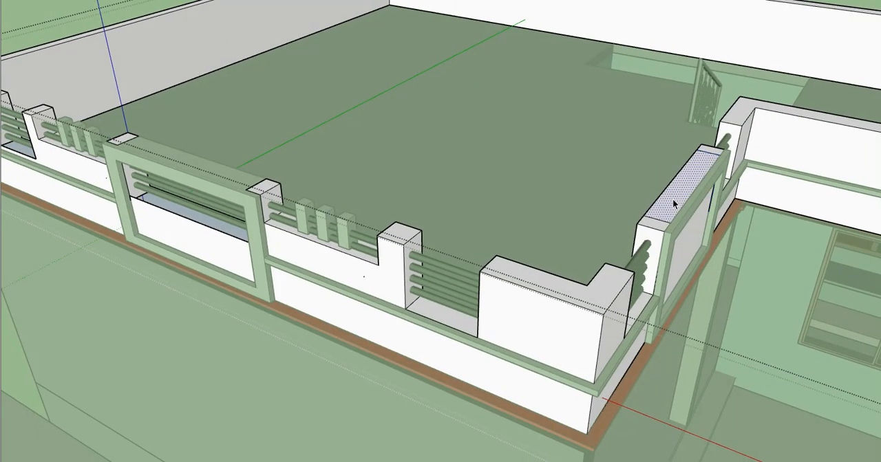
{"action": "key", "text": "p"}
{"action": "left_click", "coordinate": [674, 203]}
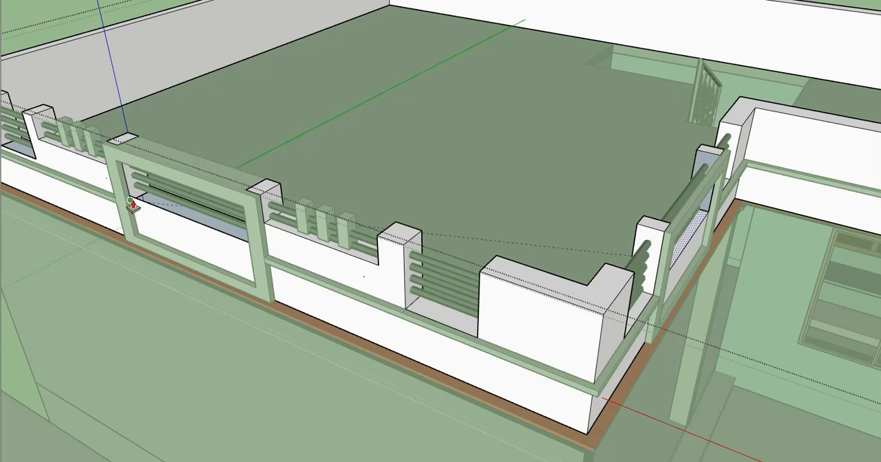
{"action": "left_click", "coordinate": [133, 201]}
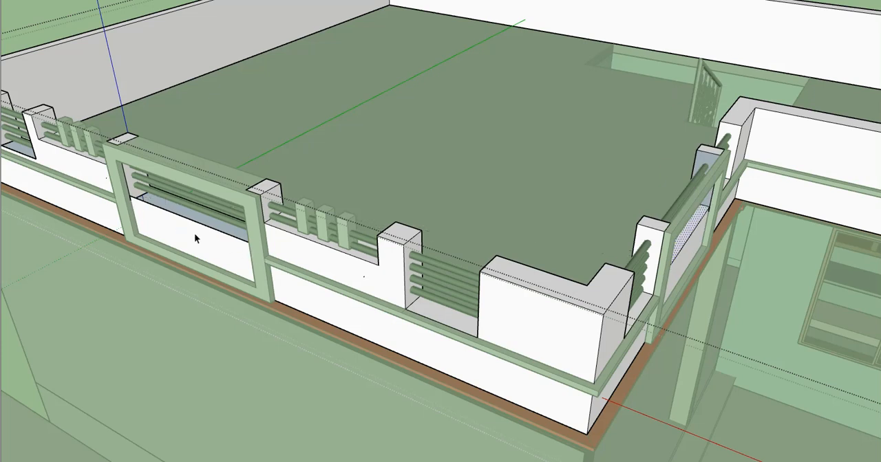
- Open the parapet wall group, erase the stray edges at the front framed opening's lower inner corner, and leave the group
{"action": "double_click", "coordinate": [196, 234]}
{"action": "key", "text": "i"}
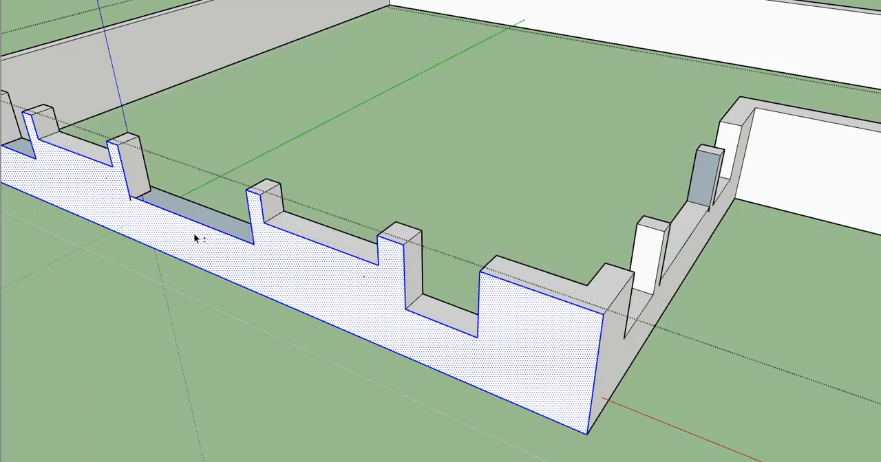
{"action": "scroll", "coordinate": [193, 233], "scroll_direction": "up", "scroll_amount": 3}
{"action": "middle_click_drag", "start_coordinate": [189, 222], "coordinate": [567, 302]}
{"action": "middle_click_drag", "start_coordinate": [355, 365], "coordinate": [385, 227], "text": "shift"}
{"action": "middle_click_drag", "start_coordinate": [385, 227], "coordinate": [138, 147]}
{"action": "scroll", "coordinate": [200, 181], "scroll_direction": "up", "scroll_amount": 3}
{"action": "middle_click_drag", "start_coordinate": [203, 187], "coordinate": [162, 213]}
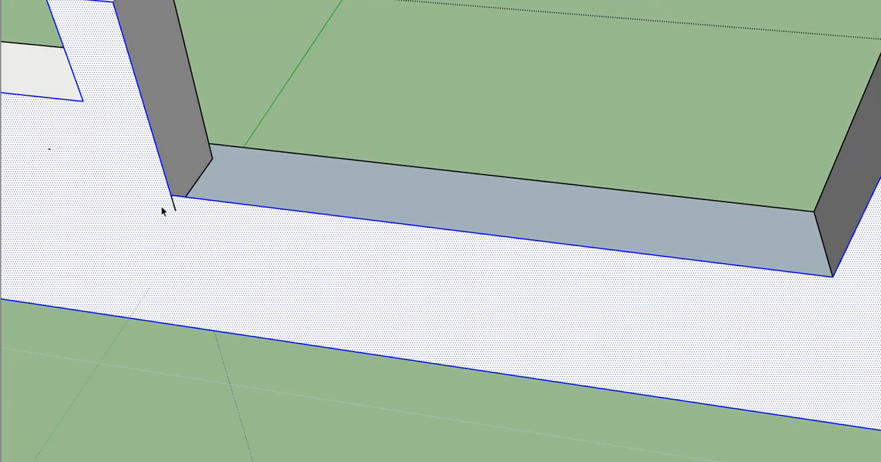
{"action": "left_click", "coordinate": [239, 115]}
{"action": "key", "text": "e"}
{"action": "left_click", "coordinate": [230, 117]}
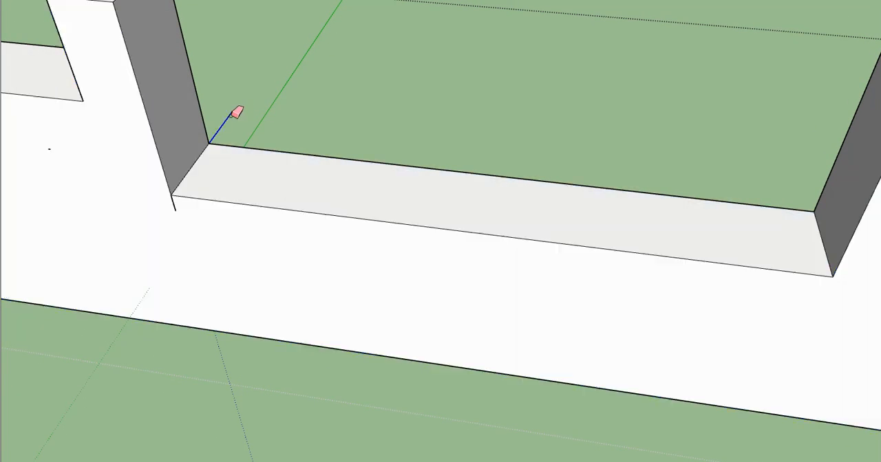
{"action": "left_click", "coordinate": [181, 207]}
{"action": "scroll", "coordinate": [192, 214], "scroll_direction": "down", "scroll_amount": 3}
{"action": "key", "text": "space"}
{"action": "key", "text": "Escape"}
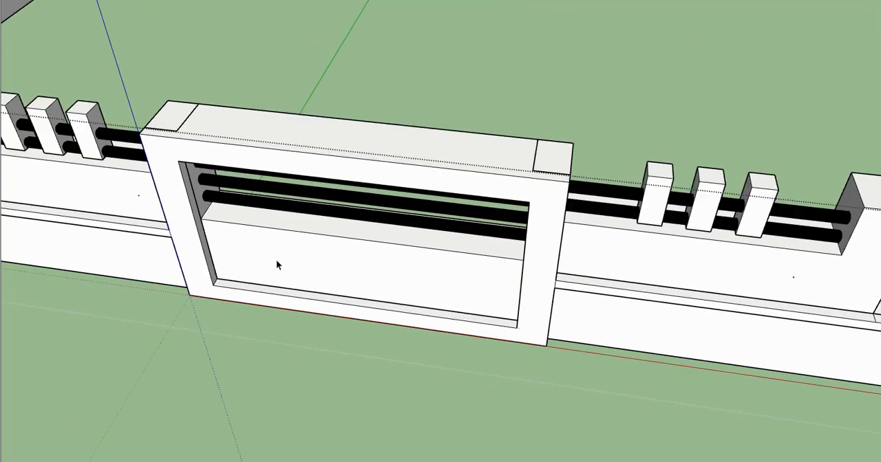
{"action": "key", "text": "Escape"}
- Open the parapet wall group and push the wall face above the porch back 9" to remove that section
{"action": "scroll", "coordinate": [296, 262], "scroll_direction": "down", "scroll_amount": 2}
{"action": "mouse_move", "coordinate": [354, 298]}
{"action": "middle_mouse_down"}
{"action": "mouse_move", "coordinate": [365, 258]}
{"action": "mouse_move", "coordinate": [231, 245]}
{"action": "middle_mouse_up"}
{"action": "scroll", "coordinate": [419, 246], "scroll_direction": "down", "scroll_amount": 2}
{"action": "middle_click_drag", "start_coordinate": [419, 245], "coordinate": [342, 215]}
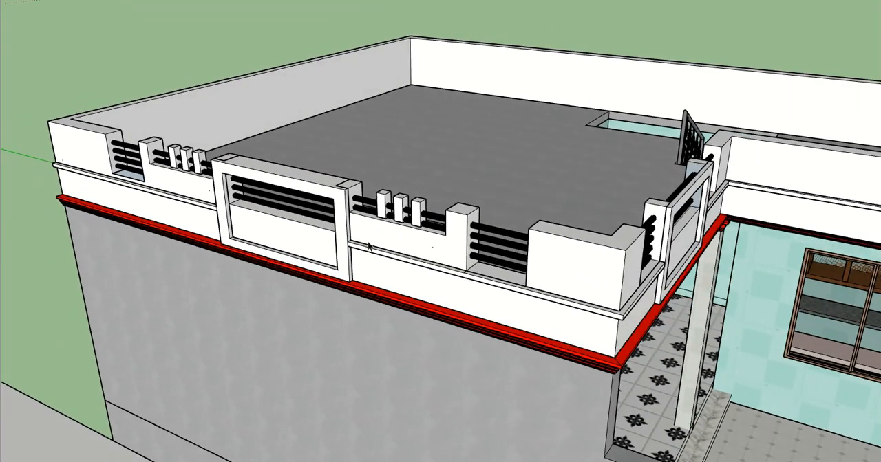
{"action": "middle_click_drag", "start_coordinate": [357, 247], "coordinate": [213, 210], "text": "shift"}
{"action": "mouse_move", "coordinate": [475, 193]}
{"action": "middle_mouse_down"}
{"action": "mouse_move", "coordinate": [299, 170]}
{"action": "mouse_move", "coordinate": [342, 187]}
{"action": "mouse_move", "coordinate": [331, 160]}
{"action": "mouse_move", "coordinate": [396, 91]}
{"action": "mouse_move", "coordinate": [342, 216]}
{"action": "mouse_move", "coordinate": [465, 313]}
{"action": "mouse_move", "coordinate": [289, 187]}
{"action": "mouse_move", "coordinate": [377, 207]}
{"action": "mouse_move", "coordinate": [555, 222]}
{"action": "middle_mouse_up"}
{"action": "scroll", "coordinate": [556, 223], "scroll_direction": "down", "scroll_amount": 3}
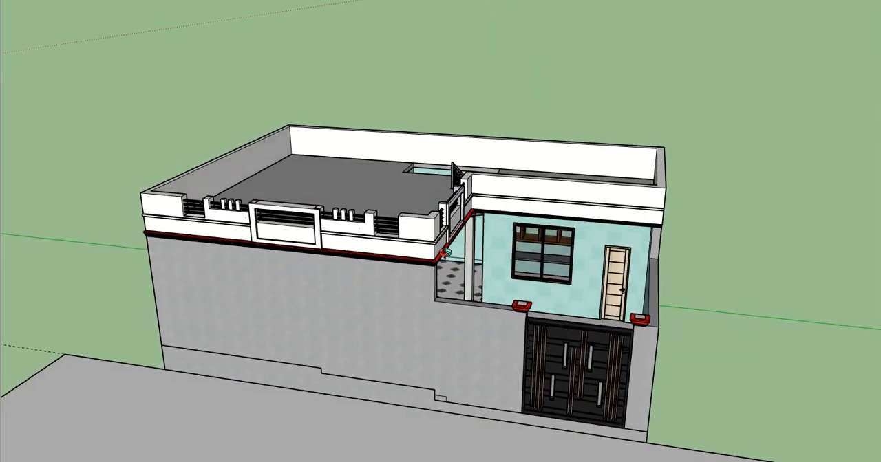
{"action": "middle_click_drag", "start_coordinate": [463, 242], "coordinate": [389, 250]}
{"action": "left_click", "coordinate": [390, 252]}
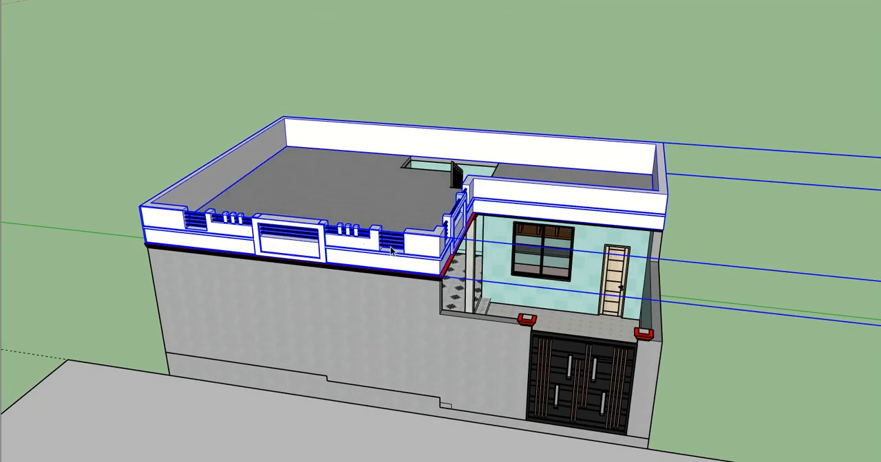
{"action": "middle_click_drag", "start_coordinate": [468, 227], "coordinate": [413, 237], "text": "shift"}
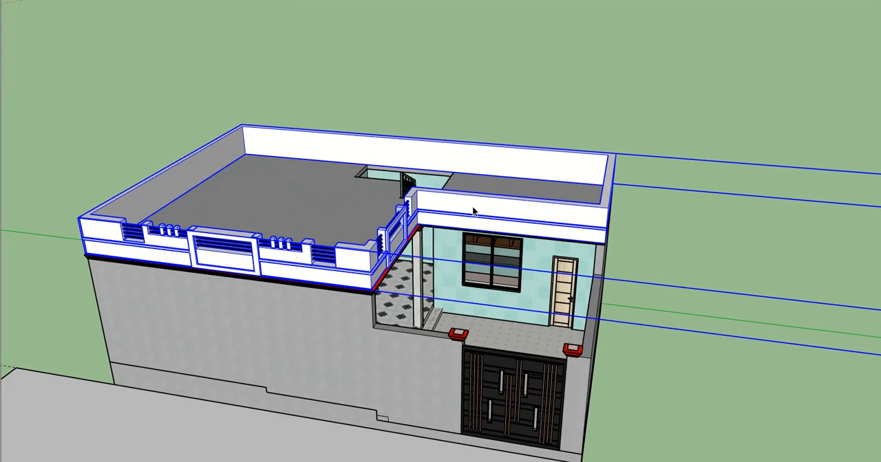
{"action": "scroll", "coordinate": [472, 211], "scroll_direction": "up", "scroll_amount": 1}
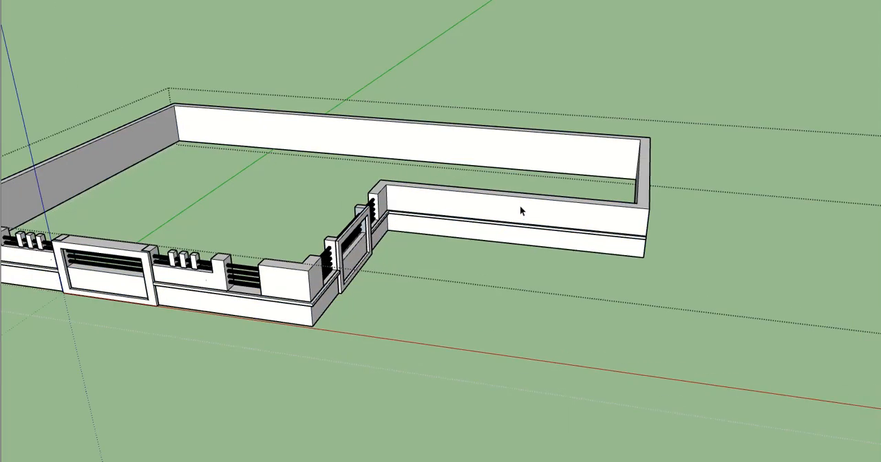
{"action": "left_click", "coordinate": [522, 219]}
{"action": "scroll", "coordinate": [524, 218], "scroll_direction": "up", "scroll_amount": 3}
{"action": "double_click", "coordinate": [523, 217]}
{"action": "left_click", "coordinate": [523, 218]}
{"action": "key", "text": "p"}
{"action": "left_click", "coordinate": [523, 217]}
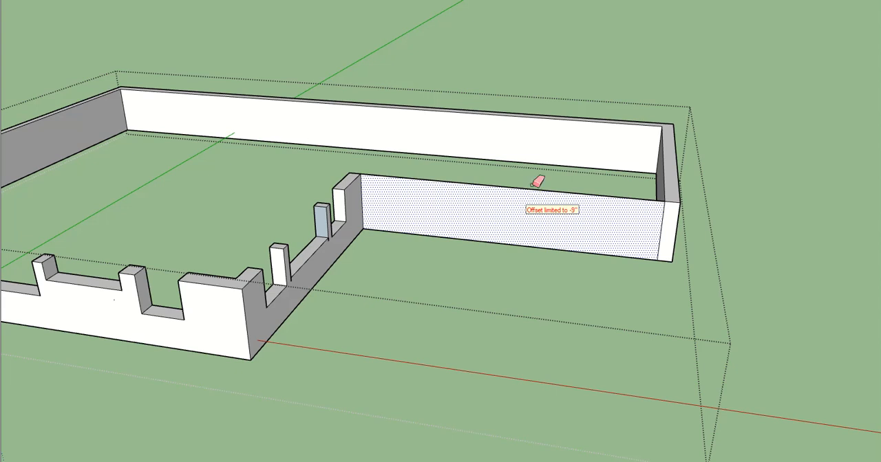
{"action": "left_click", "coordinate": [537, 221]}
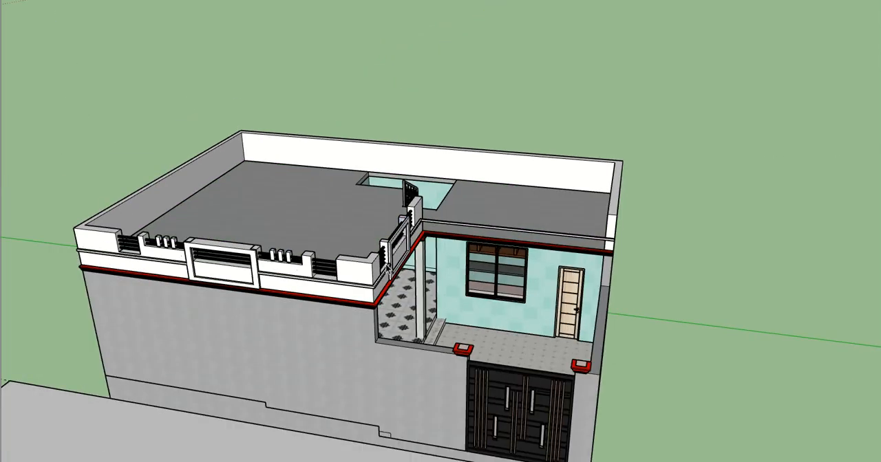
{"action": "mouse_move", "coordinate": [298, 269]}
{"action": "middle_mouse_down"}
{"action": "mouse_move", "coordinate": [324, 276]}
{"action": "mouse_move", "coordinate": [344, 263]}
{"action": "middle_mouse_up"}
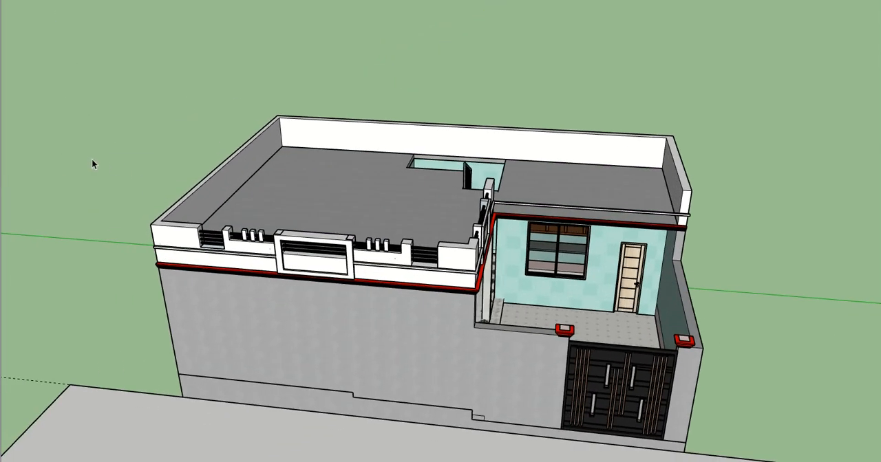
- Copy the whole parapet group along the green axis to the open ground beside the house
{"action": "left_click", "coordinate": [401, 280]}
{"action": "middle_click_drag", "start_coordinate": [418, 273], "coordinate": [405, 232]}
{"action": "scroll", "coordinate": [327, 246], "scroll_direction": "down", "scroll_amount": 2}
{"action": "key", "text": "m"}
{"action": "left_click", "coordinate": [308, 215]}
{"action": "key", "text": "ctrl"}
{"action": "middle_click_drag", "start_coordinate": [743, 251], "coordinate": [554, 239], "text": "shift"}
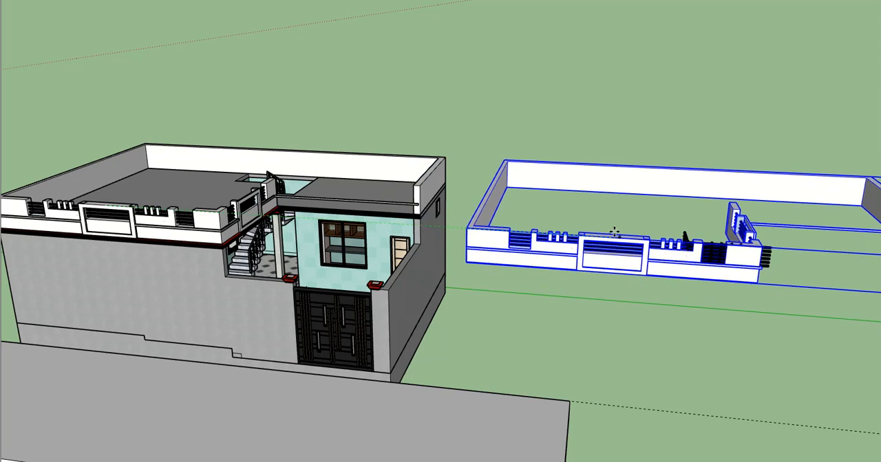
{"action": "left_click", "coordinate": [614, 240]}
{"action": "key", "text": "space"}
- Open the copied parapet's nested railing group and delete the stray railing bars near the outer corner
{"action": "middle_click_drag", "start_coordinate": [798, 244], "coordinate": [540, 242]}
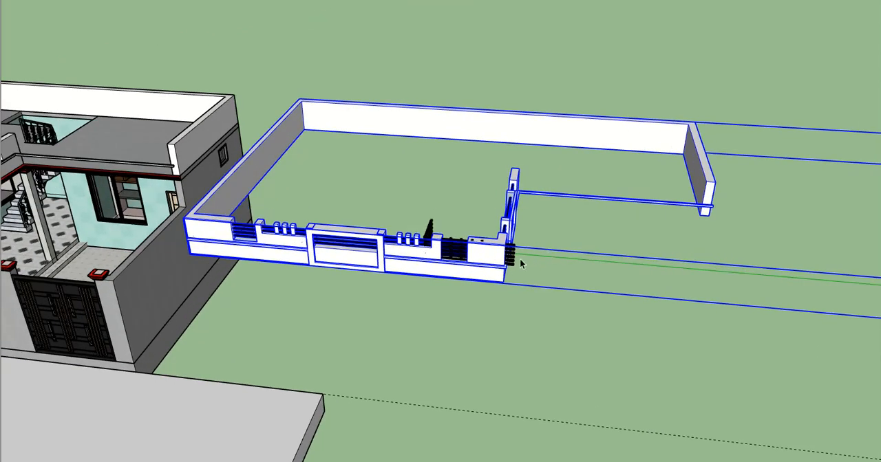
{"action": "scroll", "coordinate": [418, 254], "scroll_direction": "up", "scroll_amount": 2}
{"action": "left_click", "coordinate": [437, 255]}
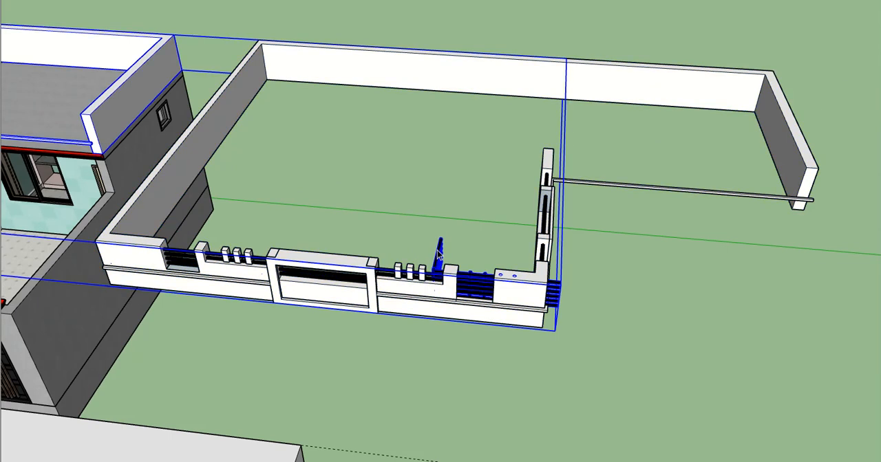
{"action": "double_click", "coordinate": [437, 254]}
{"action": "left_click_drag", "start_coordinate": [401, 206], "coordinate": [643, 377]}
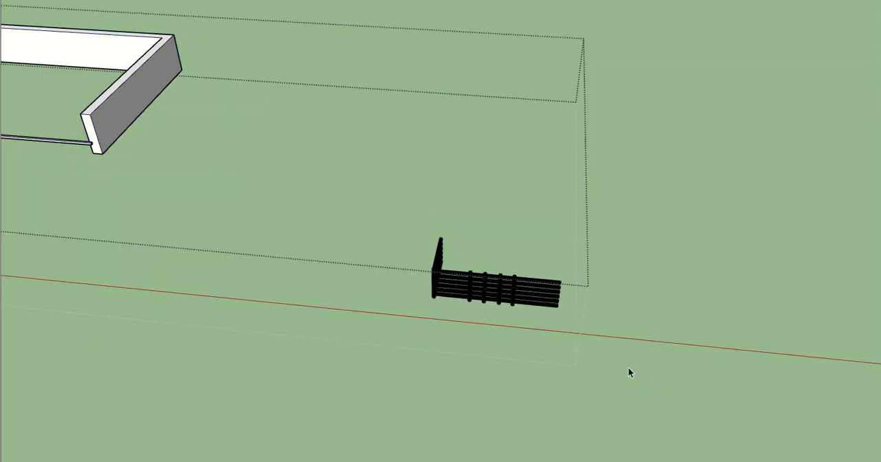
{"action": "left_click", "coordinate": [512, 295]}
{"action": "scroll", "coordinate": [580, 282], "scroll_direction": "down", "scroll_amount": 2}
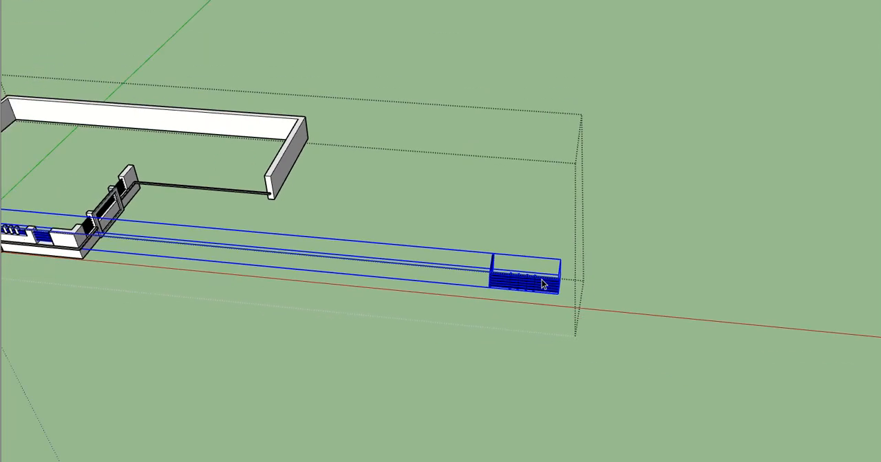
{"action": "double_click", "coordinate": [542, 281]}
{"action": "left_click_drag", "start_coordinate": [437, 232], "coordinate": [661, 352]}
{"action": "key", "text": "Delete"}
{"action": "scroll", "coordinate": [662, 352], "scroll_direction": "down", "scroll_amount": 1}
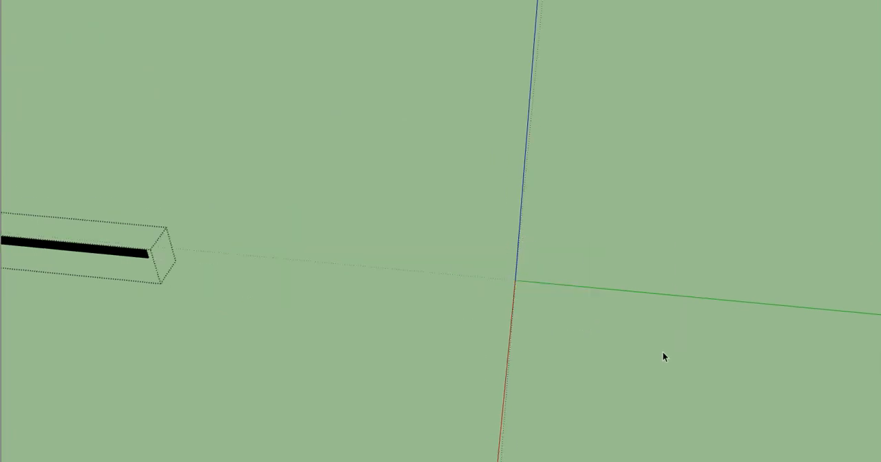
{"action": "scroll", "coordinate": [661, 352], "scroll_direction": "down", "scroll_amount": 5}
{"action": "left_click", "coordinate": [659, 351]}
{"action": "left_click", "coordinate": [659, 350]}
{"action": "scroll", "coordinate": [497, 268], "scroll_direction": "up", "scroll_amount": 4}
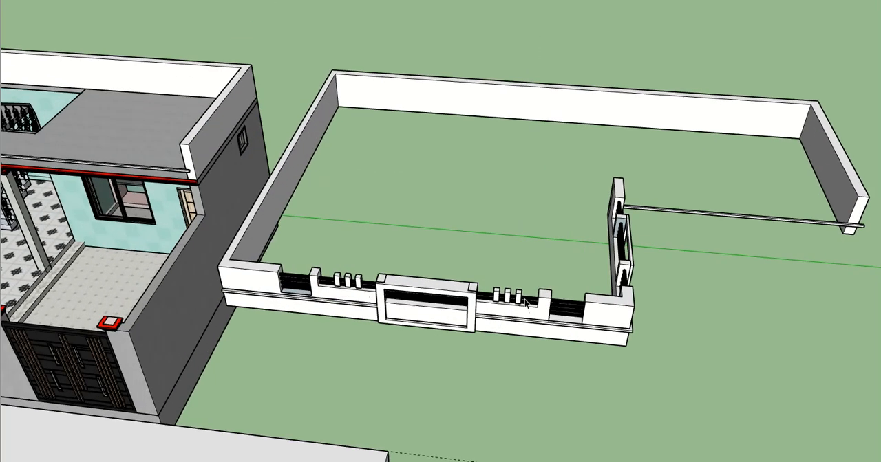
- Explode the copied parapet group into its separate wall, railing and frame groups
{"action": "middle_click_drag", "start_coordinate": [627, 307], "coordinate": [675, 327]}
{"action": "right_click", "coordinate": [664, 304]}
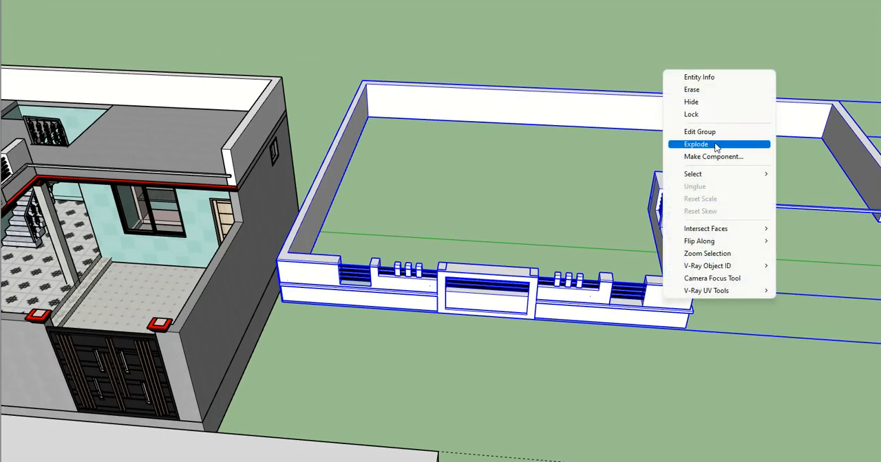
{"action": "left_click", "coordinate": [718, 143]}
{"action": "key", "text": "ctrl+z"}
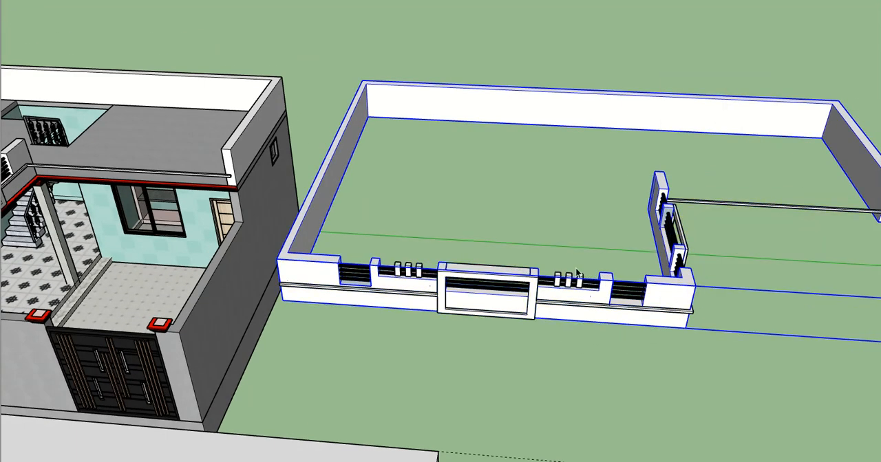
- Open the copied wall group, push away the plain side wall joining the front, and delete the detached rear walls
{"action": "middle_click_drag", "start_coordinate": [333, 250], "coordinate": [359, 273]}
{"action": "scroll", "coordinate": [359, 273], "scroll_direction": "up", "scroll_amount": 3}
{"action": "double_click", "coordinate": [413, 293]}
{"action": "triple_click", "coordinate": [412, 293]}
{"action": "left_click", "coordinate": [413, 294]}
{"action": "scroll", "coordinate": [412, 295], "scroll_direction": "up", "scroll_amount": 1}
{"action": "key", "text": "p"}
{"action": "left_click", "coordinate": [412, 303]}
{"action": "left_click", "coordinate": [344, 246]}
{"action": "middle_click_drag", "start_coordinate": [440, 258], "coordinate": [566, 188]}
{"action": "key", "text": "space"}
{"action": "left_click", "coordinate": [567, 190]}
{"action": "key", "text": "Delete"}
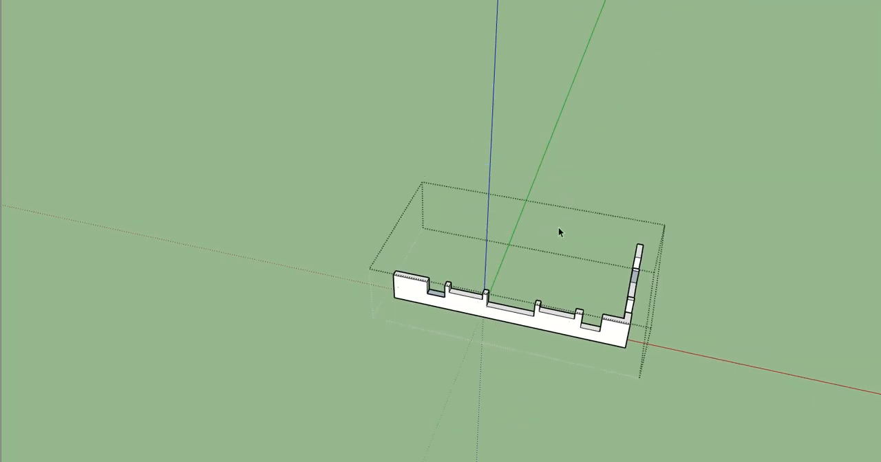
{"action": "key", "text": "Escape"}
- Push the top corner area of the notched side wall's inner face through its 8" thickness to detach it from the front wall
{"action": "scroll", "coordinate": [619, 314], "scroll_direction": "up", "scroll_amount": 3}
{"action": "middle_click_drag", "start_coordinate": [610, 310], "coordinate": [534, 378], "text": "shift"}
{"action": "double_click", "coordinate": [516, 273]}
{"action": "scroll", "coordinate": [514, 286], "scroll_direction": "up", "scroll_amount": 2}
{"action": "scroll", "coordinate": [541, 321], "scroll_direction": "up", "scroll_amount": 4}
{"action": "middle_click_drag", "start_coordinate": [541, 321], "coordinate": [602, 277]}
{"action": "scroll", "coordinate": [603, 280], "scroll_direction": "up", "scroll_amount": 2}
{"action": "key", "text": "p"}
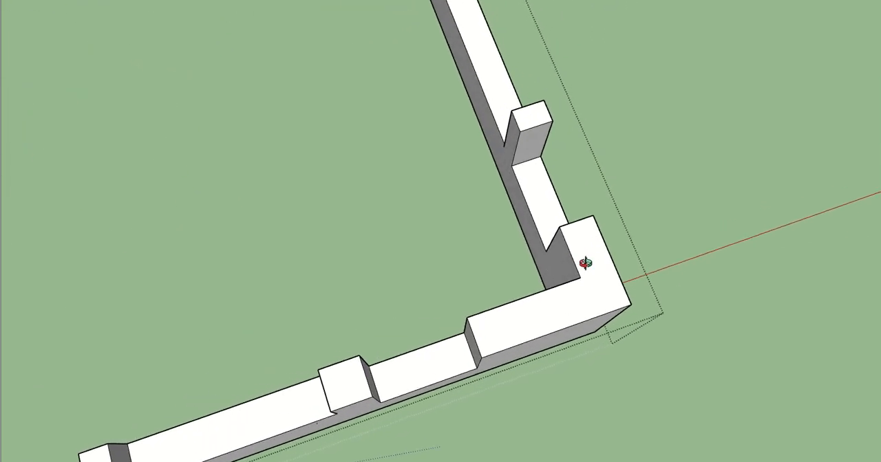
{"action": "left_click_drag", "start_coordinate": [562, 266], "coordinate": [635, 243]}
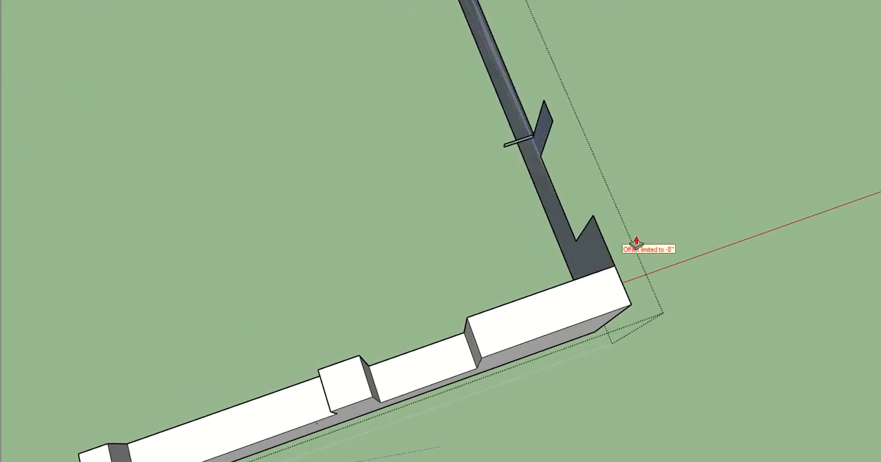
{"action": "left_click", "coordinate": [588, 242]}
- Delete the remaining faces and edges of the notched side wall and leave the wall group
{"action": "scroll", "coordinate": [502, 245], "scroll_direction": "down", "scroll_amount": 5}
{"action": "mouse_move", "coordinate": [602, 240]}
{"action": "middle_mouse_down"}
{"action": "mouse_move", "coordinate": [501, 246]}
{"action": "mouse_move", "coordinate": [471, 103]}
{"action": "middle_mouse_up"}
{"action": "key", "text": "space"}
{"action": "left_click_drag", "start_coordinate": [438, 19], "coordinate": [628, 241]}
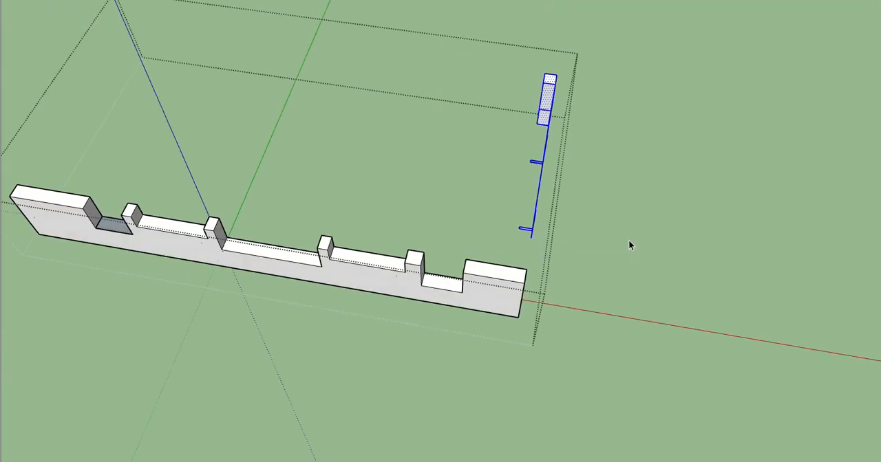
{"action": "key", "text": "Delete"}
{"action": "middle_click_drag", "start_coordinate": [619, 240], "coordinate": [495, 222]}
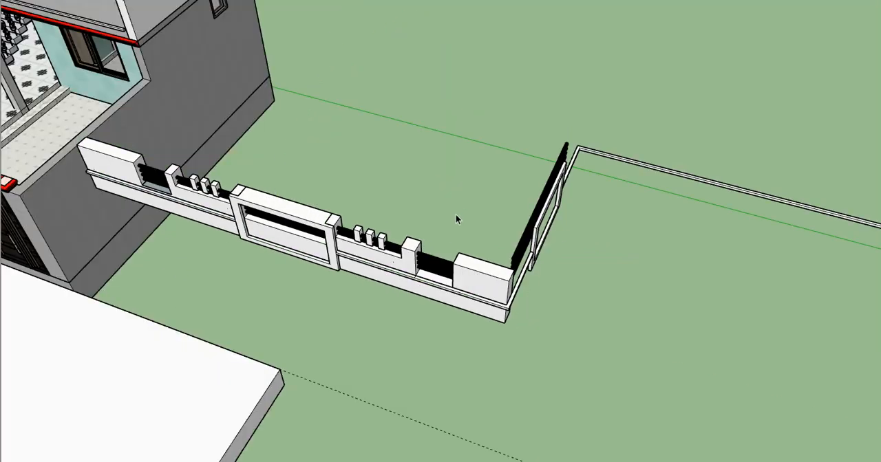
{"action": "middle_click_drag", "start_coordinate": [455, 219], "coordinate": [521, 248]}
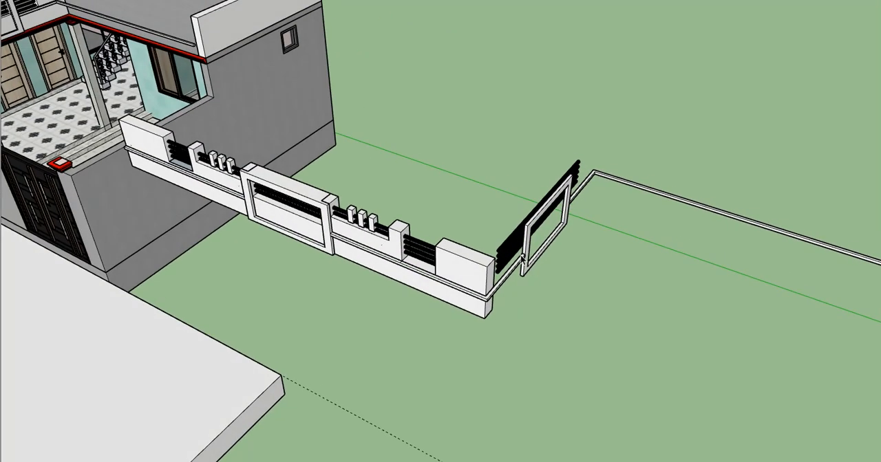
- Open the copied frame and ledge group and delete the side frame with the ledge strips around the corner
{"action": "scroll", "coordinate": [521, 258], "scroll_direction": "down", "scroll_amount": 1}
{"action": "left_click", "coordinate": [521, 260]}
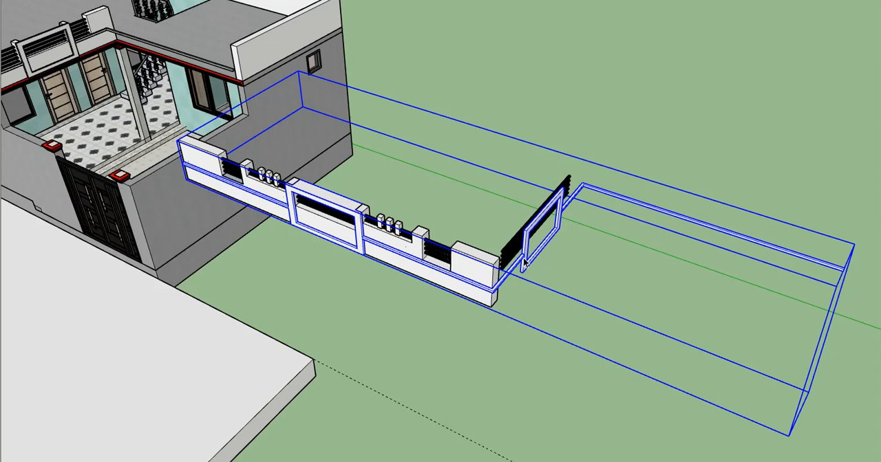
{"action": "double_click", "coordinate": [525, 260]}
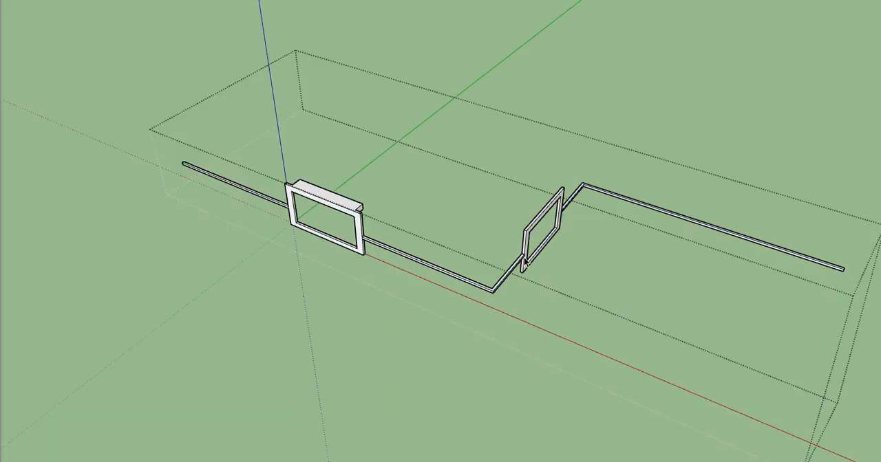
{"action": "key", "text": "Escape"}
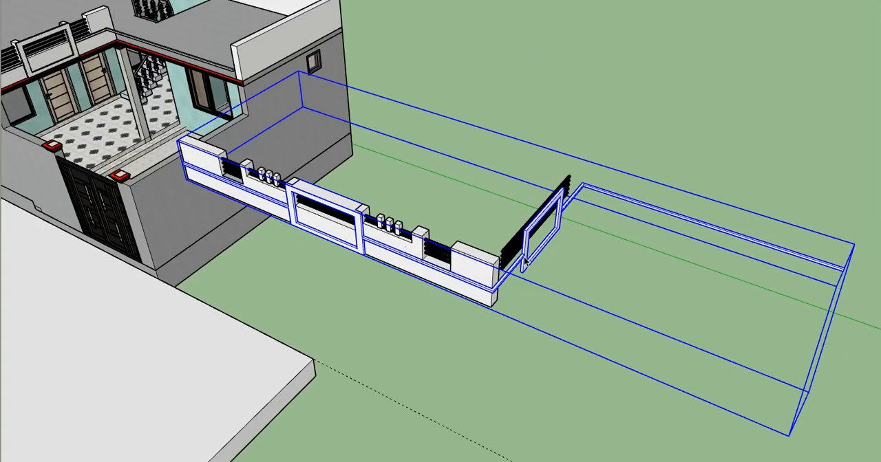
{"action": "double_click", "coordinate": [524, 260]}
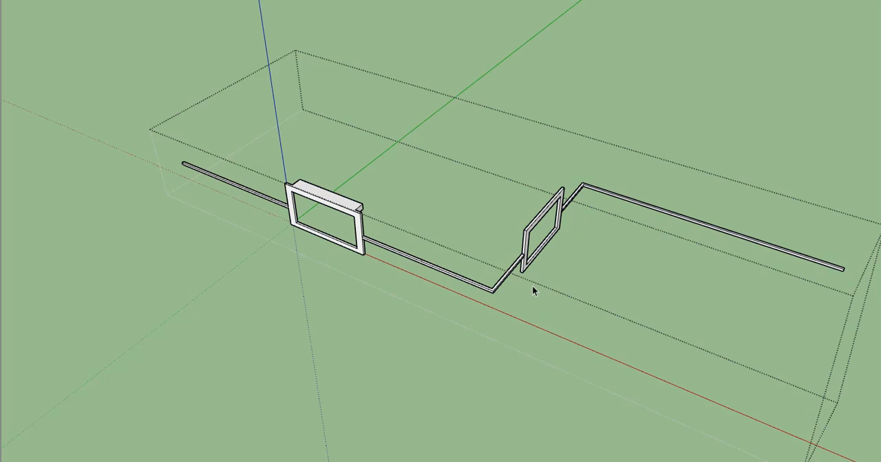
{"action": "scroll", "coordinate": [532, 285], "scroll_direction": "down", "scroll_amount": 1}
{"action": "left_click_drag", "start_coordinate": [451, 159], "coordinate": [448, 159]}
{"action": "key", "text": "Delete"}
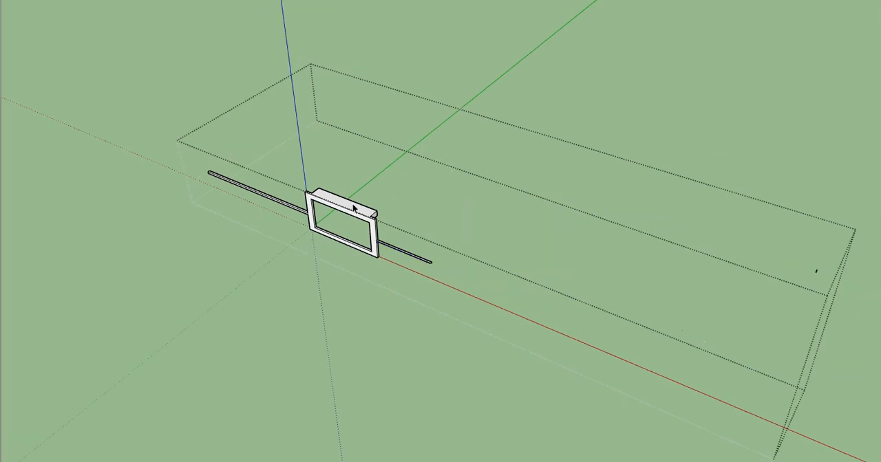
- Delete the ledge strips beside the front frame and erase their leftover outlines from the frame's side face
{"action": "left_click_drag", "start_coordinate": [245, 170], "coordinate": [203, 221]}
{"action": "key", "text": "Delete"}
{"action": "scroll", "coordinate": [414, 288], "scroll_direction": "up", "scroll_amount": 3}
{"action": "scroll", "coordinate": [378, 241], "scroll_direction": "up", "scroll_amount": 4}
{"action": "key", "text": "e"}
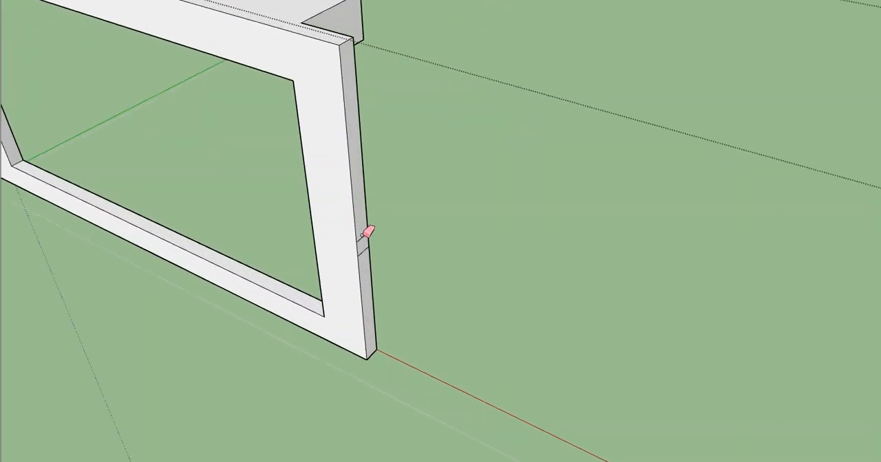
{"action": "scroll", "coordinate": [367, 246], "scroll_direction": "down", "scroll_amount": 3}
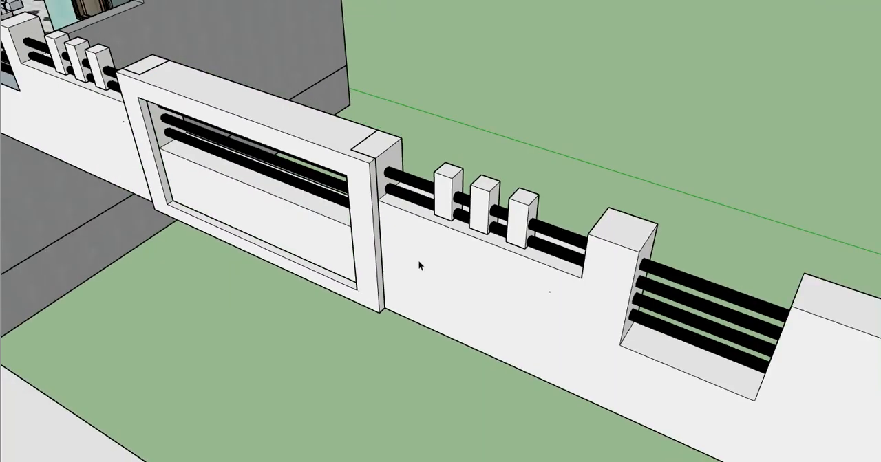
{"action": "scroll", "coordinate": [417, 261], "scroll_direction": "down", "scroll_amount": 2}
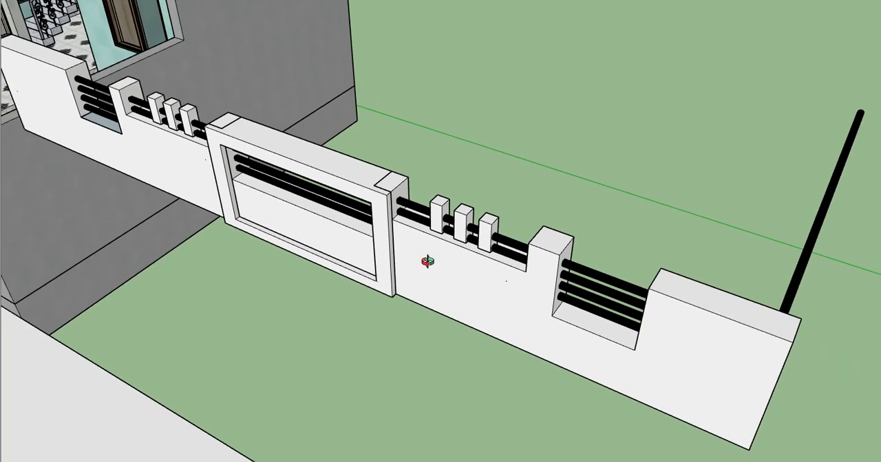
- Delete the freestanding side railing bars beyond the end of the copied front wall
{"action": "scroll", "coordinate": [427, 262], "scroll_direction": "up", "scroll_amount": 2}
{"action": "middle_click_drag", "start_coordinate": [480, 229], "coordinate": [334, 191]}
{"action": "scroll", "coordinate": [493, 231], "scroll_direction": "down", "scroll_amount": 4}
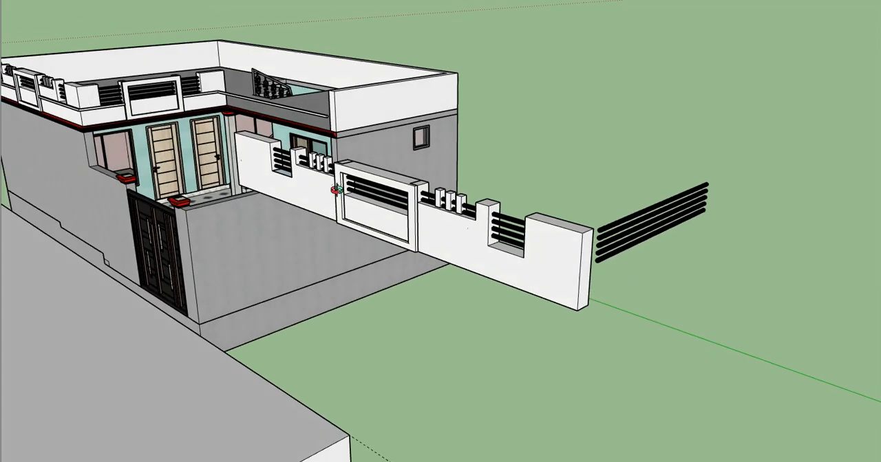
{"action": "left_click", "coordinate": [654, 211]}
{"action": "key", "text": "Delete"}
{"action": "scroll", "coordinate": [633, 271], "scroll_direction": "down", "scroll_amount": 4}
{"action": "middle_click_drag", "start_coordinate": [633, 270], "coordinate": [482, 213]}
{"action": "scroll", "coordinate": [479, 208], "scroll_direction": "up", "scroll_amount": 4}
{"action": "scroll", "coordinate": [481, 216], "scroll_direction": "down", "scroll_amount": 3}
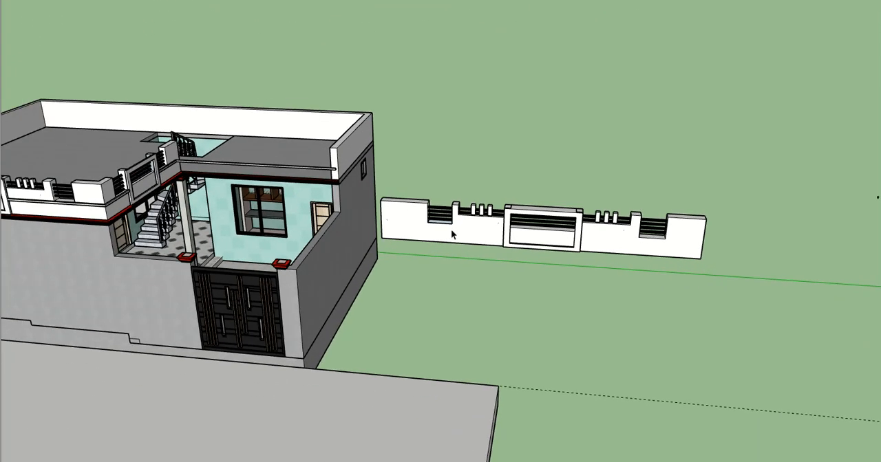
{"action": "scroll", "coordinate": [671, 232], "scroll_direction": "up", "scroll_amount": 4}
{"action": "scroll", "coordinate": [690, 227], "scroll_direction": "up", "scroll_amount": 2}
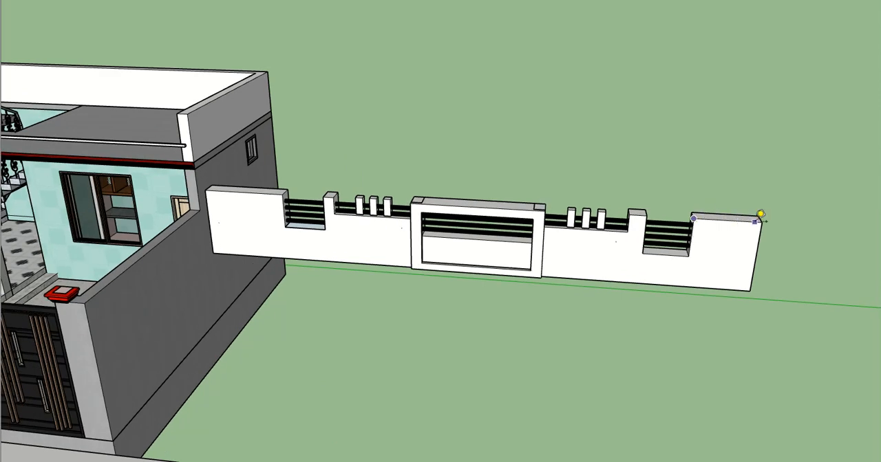
- Open the front wall group and copy the notch-side edges of the end block across to its solid part
{"action": "scroll", "coordinate": [297, 201], "scroll_direction": "up", "scroll_amount": 2}
{"action": "middle_click_drag", "start_coordinate": [281, 204], "coordinate": [285, 199]}
{"action": "scroll", "coordinate": [270, 209], "scroll_direction": "up", "scroll_amount": 4}
{"action": "key", "text": "space"}
{"action": "middle_click_drag", "start_coordinate": [247, 225], "coordinate": [186, 255], "text": "shift"}
{"action": "double_click", "coordinate": [328, 245]}
{"action": "scroll", "coordinate": [324, 238], "scroll_direction": "up", "scroll_amount": 2}
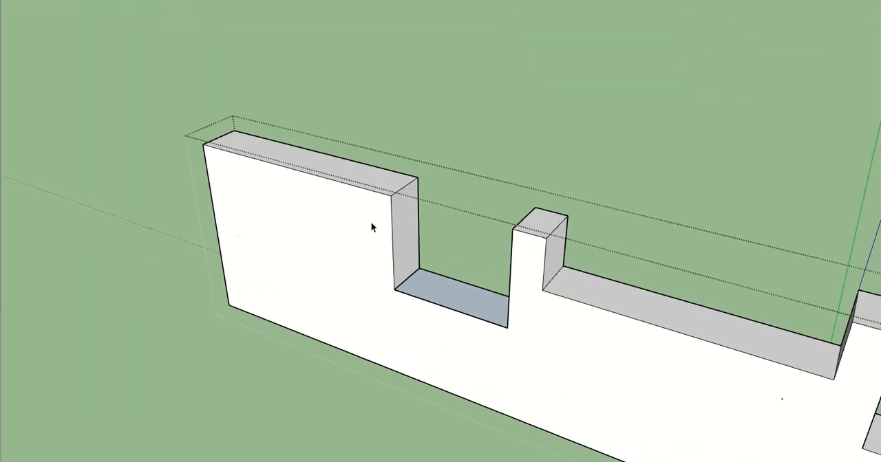
{"action": "left_click", "coordinate": [398, 223]}
{"action": "key", "text": "p"}
{"action": "left_click_drag", "start_coordinate": [393, 213], "coordinate": [363, 191]}
{"action": "key", "text": "m"}
{"action": "left_click", "coordinate": [388, 197]}
{"action": "key", "text": "ctrl"}
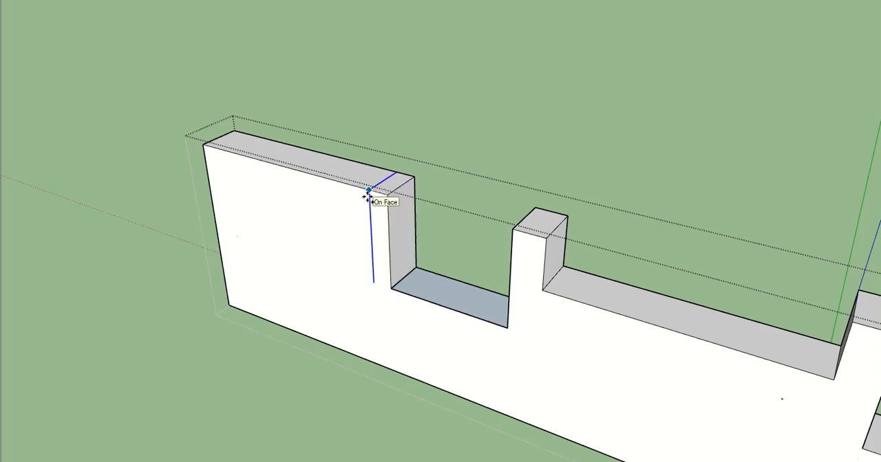
{"action": "key", "text": "Return"}
- Push the wall's outer end face in to the copied edges to shorten the end block
{"action": "middle_click_drag", "start_coordinate": [370, 216], "coordinate": [410, 263]}
{"action": "key", "text": "space"}
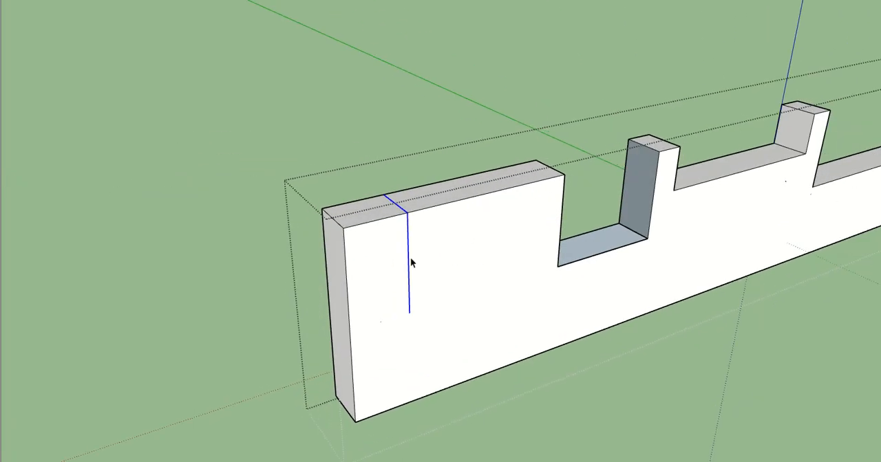
{"action": "key", "text": "p"}
{"action": "left_click", "coordinate": [331, 252]}
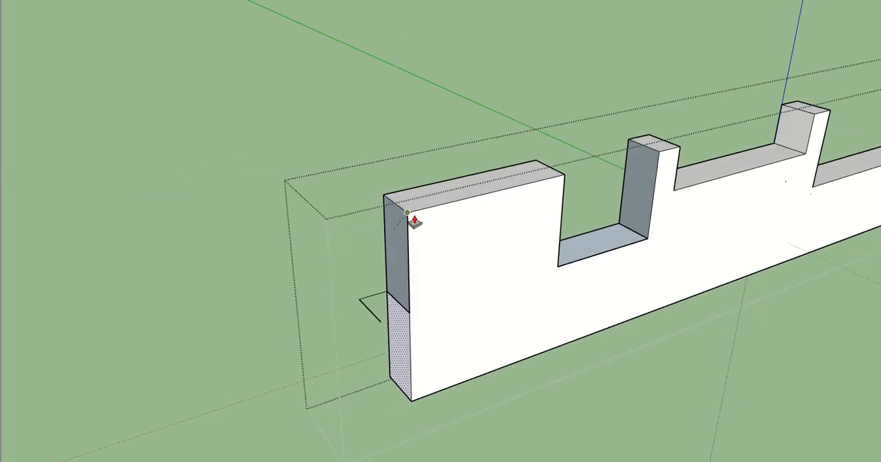
{"action": "left_click", "coordinate": [410, 222]}
- Redraw the missing edge to close the open lower part of the shortened wall's end face
{"action": "middle_click_drag", "start_coordinate": [360, 314], "coordinate": [472, 336]}
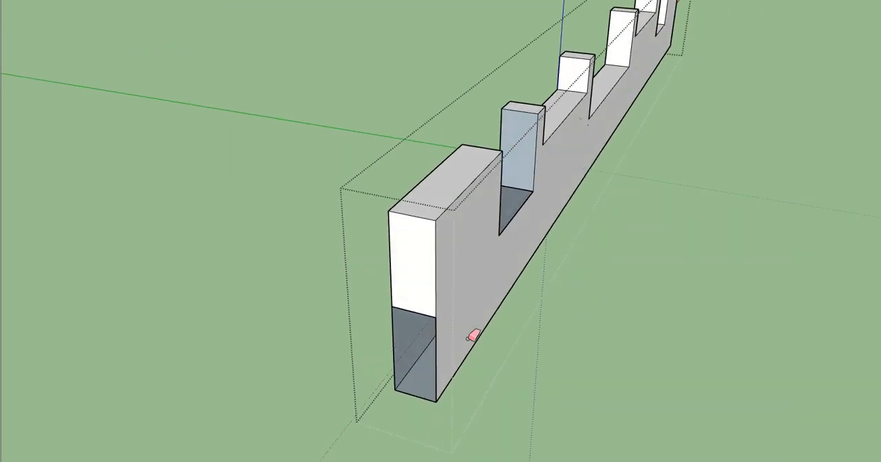
{"action": "left_click", "coordinate": [395, 389]}
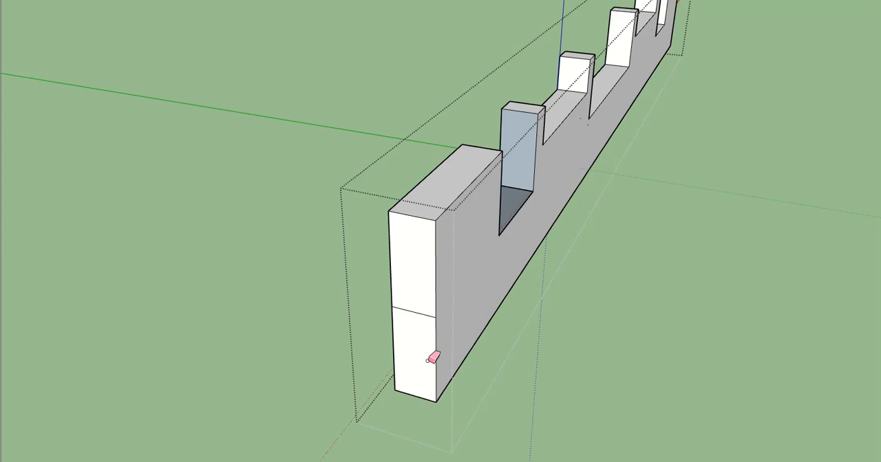
{"action": "scroll", "coordinate": [421, 295], "scroll_direction": "down", "scroll_amount": 10}
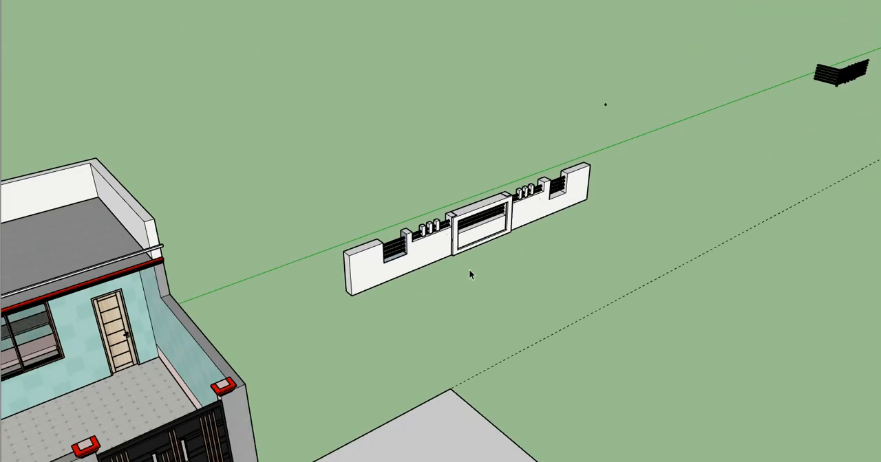
- Open the copied wall's railing group and delete the stray railing pieces left far beyond the wall
{"action": "scroll", "coordinate": [494, 237], "scroll_direction": "down", "scroll_amount": 3}
{"action": "left_click_drag", "start_coordinate": [322, 146], "coordinate": [733, 304]}
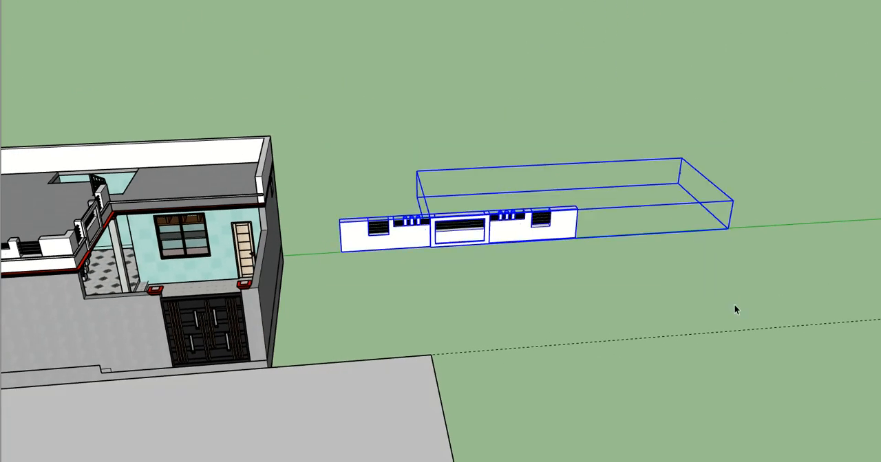
{"action": "middle_click_drag", "start_coordinate": [733, 304], "coordinate": [494, 254]}
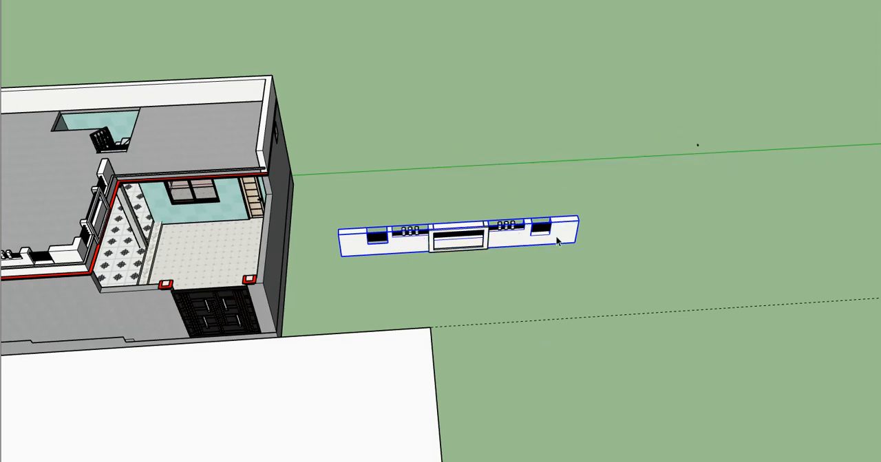
{"action": "scroll", "coordinate": [548, 289], "scroll_direction": "up", "scroll_amount": 2}
{"action": "scroll", "coordinate": [475, 246], "scroll_direction": "up", "scroll_amount": 2}
{"action": "left_click", "coordinate": [469, 239]}
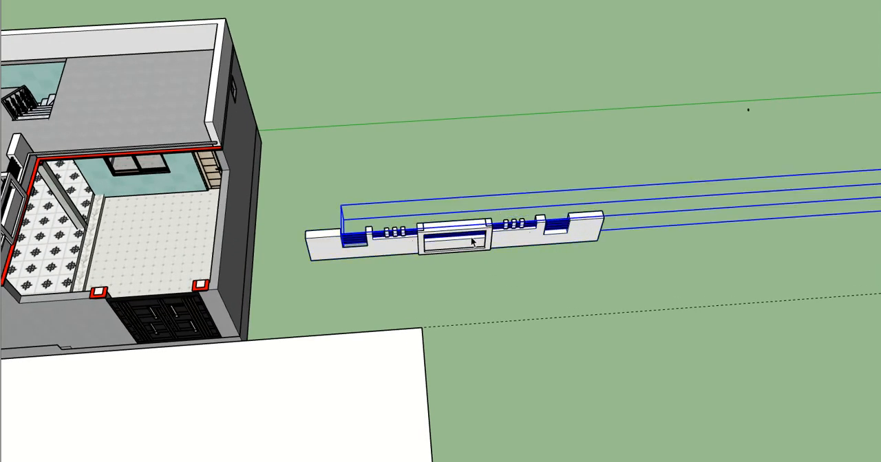
{"action": "double_click", "coordinate": [472, 238]}
{"action": "left_click_drag", "start_coordinate": [850, 292], "coordinate": [819, 293]}
{"action": "key", "text": "Delete"}
- Find the tiny leftover piece lying far behind the front wall and delete it from its group
{"action": "left_click", "coordinate": [497, 251]}
{"action": "scroll", "coordinate": [505, 259], "scroll_direction": "up", "scroll_amount": 2}
{"action": "left_click_drag", "start_coordinate": [525, 248], "coordinate": [308, 186]}
{"action": "scroll", "coordinate": [307, 185], "scroll_direction": "up", "scroll_amount": 2}
{"action": "scroll", "coordinate": [454, 241], "scroll_direction": "down", "scroll_amount": 3}
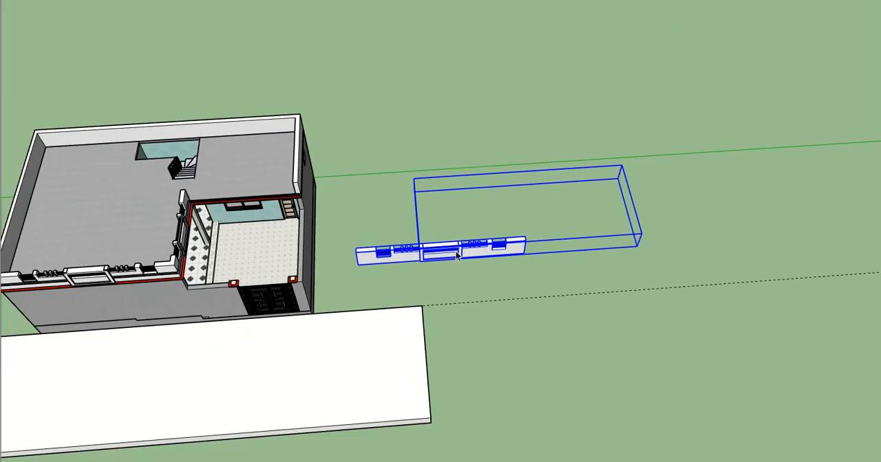
{"action": "scroll", "coordinate": [609, 199], "scroll_direction": "up", "scroll_amount": 4}
{"action": "left_click", "coordinate": [623, 166]}
{"action": "scroll", "coordinate": [622, 165], "scroll_direction": "up", "scroll_amount": 5}
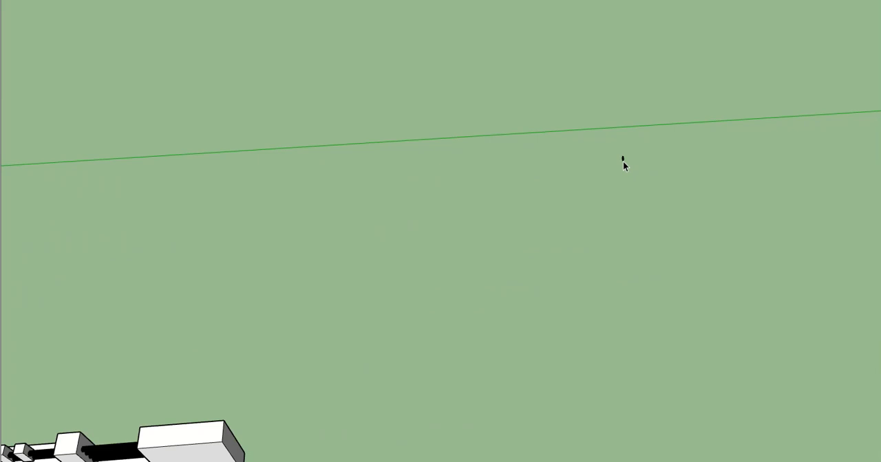
{"action": "double_click", "coordinate": [623, 165]}
{"action": "scroll", "coordinate": [623, 163], "scroll_direction": "up", "scroll_amount": 2}
{"action": "key", "text": "Delete"}
{"action": "scroll", "coordinate": [612, 215], "scroll_direction": "down", "scroll_amount": 6}
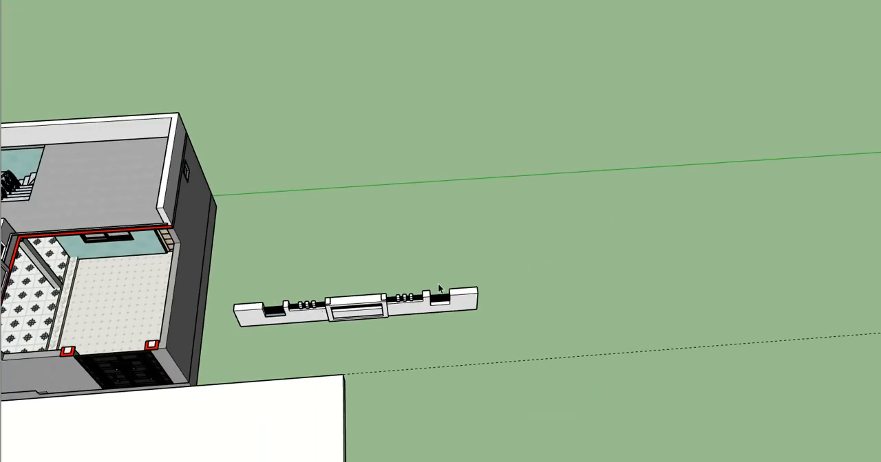
- Group the standalone front wall together with its railings and frame
{"action": "scroll", "coordinate": [423, 312], "scroll_direction": "up", "scroll_amount": 3}
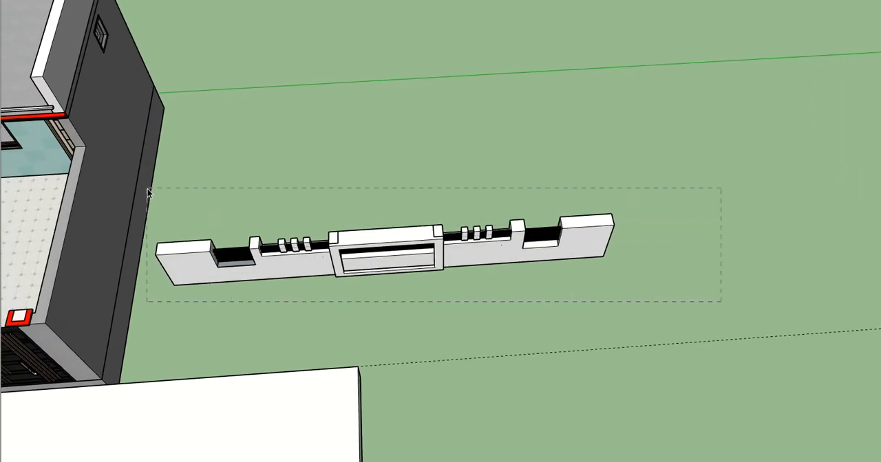
{"action": "key", "text": "ctrl+a"}
{"action": "left_click", "coordinate": [169, 253]}
{"action": "middle_click_drag", "start_coordinate": [170, 253], "coordinate": [410, 275], "text": "shift"}
{"action": "scroll", "coordinate": [348, 215], "scroll_direction": "down", "scroll_amount": 2}
{"action": "left_click_drag", "start_coordinate": [757, 299], "coordinate": [758, 301]}
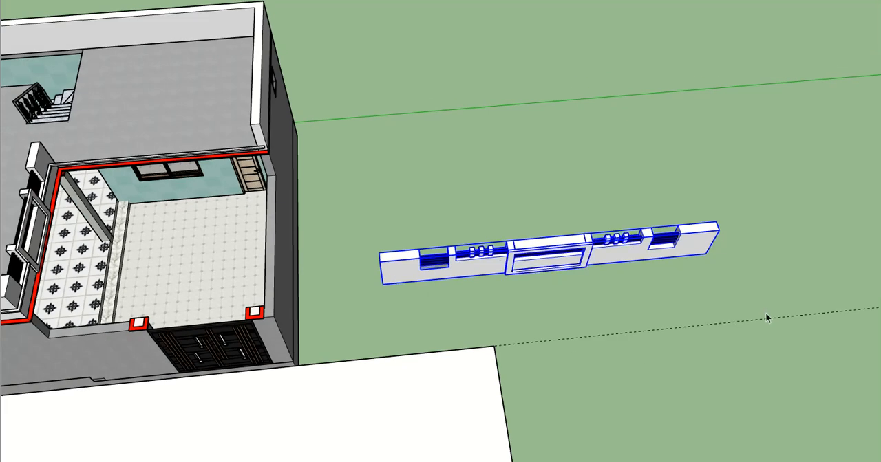
{"action": "key", "text": "ctrl+g"}
- Move the standalone wall by its lower end corner to the outer roof corner above the courtyard's side wall
{"action": "middle_click_drag", "start_coordinate": [690, 289], "coordinate": [593, 223]}
{"action": "key", "text": "m"}
{"action": "left_click", "coordinate": [694, 279]}
{"action": "middle_click_drag", "start_coordinate": [494, 228], "coordinate": [628, 323], "text": "shift"}
{"action": "scroll", "coordinate": [422, 211], "scroll_direction": "up", "scroll_amount": 5}
{"action": "scroll", "coordinate": [384, 210], "scroll_direction": "up", "scroll_amount": 3}
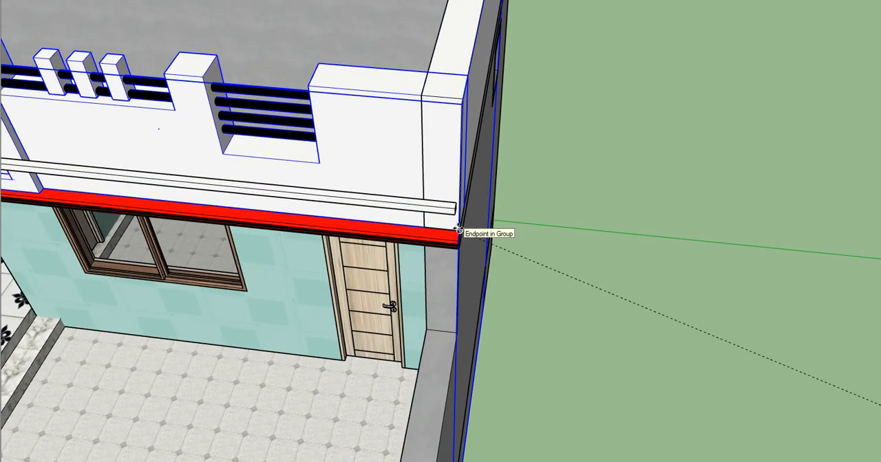
- Try to scale the placed wall on the roof edge, and return it to its spot beside the house
{"action": "key", "text": "space"}
{"action": "scroll", "coordinate": [622, 223], "scroll_direction": "down", "scroll_amount": 3}
{"action": "middle_click_drag", "start_coordinate": [269, 203], "coordinate": [397, 215], "text": "shift"}
{"action": "middle_click_drag", "start_coordinate": [516, 197], "coordinate": [640, 194]}
{"action": "middle_click_drag", "start_coordinate": [389, 191], "coordinate": [421, 191]}
{"action": "key", "text": "s"}
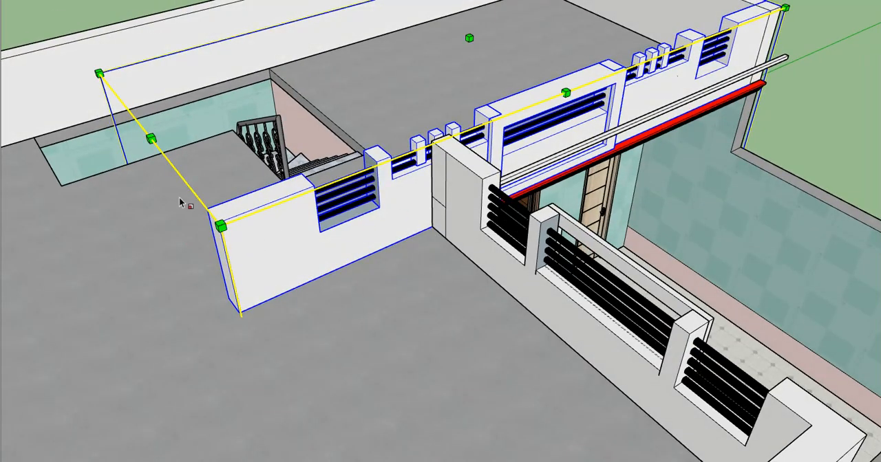
{"action": "scroll", "coordinate": [180, 202], "scroll_direction": "down", "scroll_amount": 2}
{"action": "middle_click_drag", "start_coordinate": [255, 200], "coordinate": [530, 207]}
{"action": "middle_click_drag", "start_coordinate": [356, 245], "coordinate": [528, 268]}
{"action": "middle_click_drag", "start_coordinate": [508, 311], "coordinate": [138, 224]}
{"action": "key", "text": "space"}
{"action": "middle_click_drag", "start_coordinate": [492, 165], "coordinate": [344, 177]}
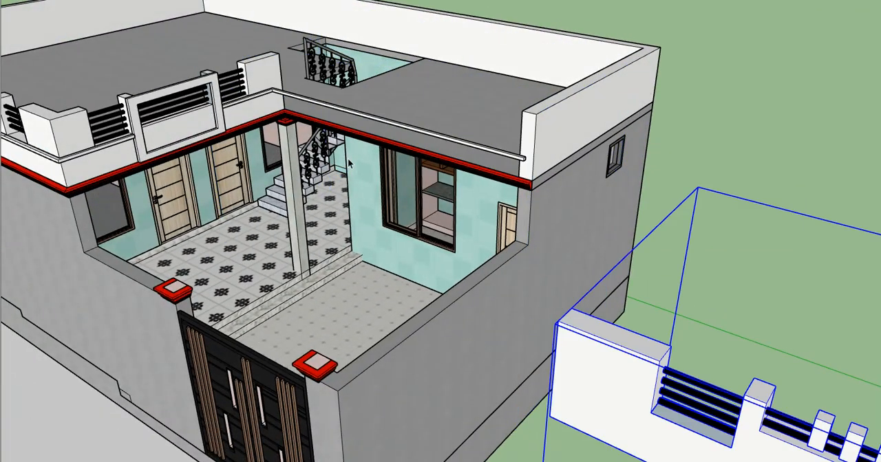
- Try to regroup the reselected front wall, railings and frame
{"action": "scroll", "coordinate": [347, 159], "scroll_direction": "down", "scroll_amount": 4}
{"action": "middle_click_drag", "start_coordinate": [441, 264], "coordinate": [385, 230]}
{"action": "middle_click_drag", "start_coordinate": [385, 231], "coordinate": [403, 312]}
{"action": "key", "text": "ctrl+t"}
{"action": "middle_click_drag", "start_coordinate": [493, 245], "coordinate": [512, 276]}
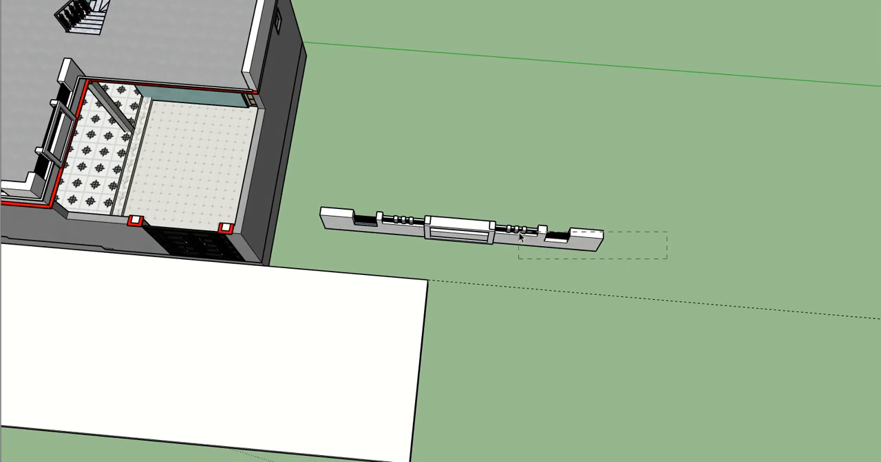
{"action": "left_click_drag", "start_coordinate": [332, 176], "coordinate": [331, 182]}
{"action": "scroll", "coordinate": [394, 249], "scroll_direction": "up", "scroll_amount": 1}
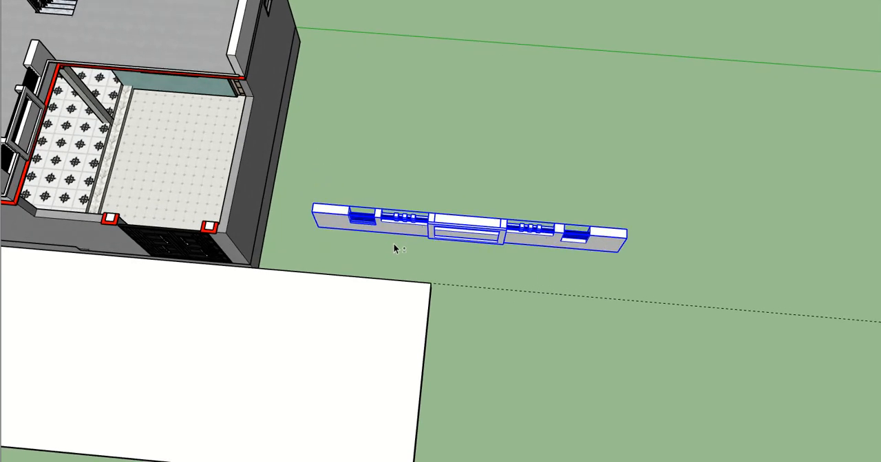
{"action": "key", "text": "ctrl+g"}
{"action": "middle_click_drag", "start_coordinate": [420, 236], "coordinate": [5, 2]}
{"action": "middle_click_drag", "start_coordinate": [417, 200], "coordinate": [392, 221]}
{"action": "key", "text": "ctrl+z"}
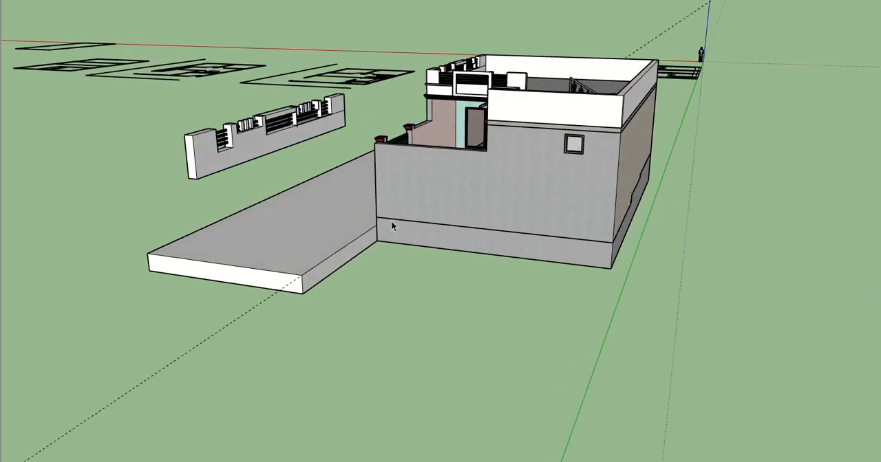
{"action": "middle_click_drag", "start_coordinate": [209, 160], "coordinate": [340, 253]}
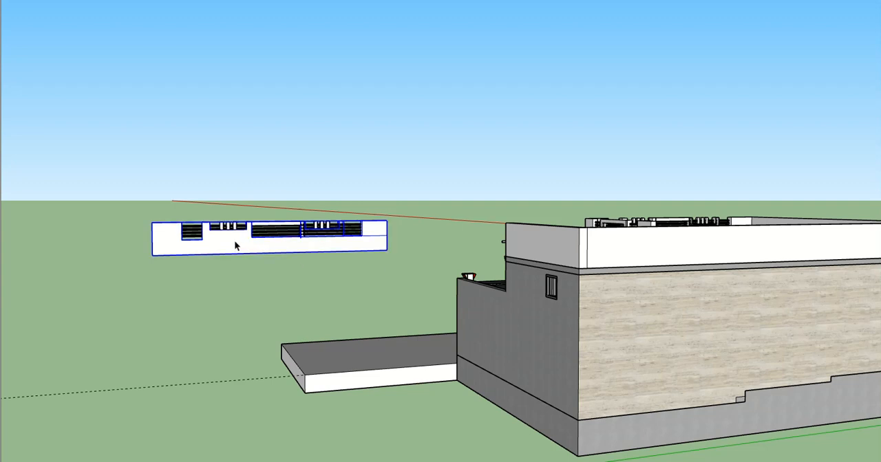
{"action": "key", "text": "Delete"}
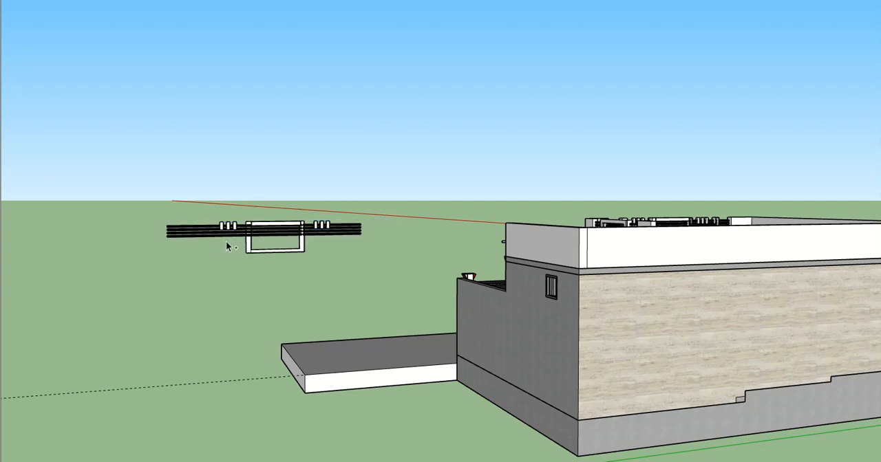
{"action": "key", "text": "ctrl+z"}
- Select all front wall parts and move them by the lower end corner onto the red roof ledge's inner corner above the column
{"action": "left_click_drag", "start_coordinate": [129, 200], "coordinate": [414, 281]}
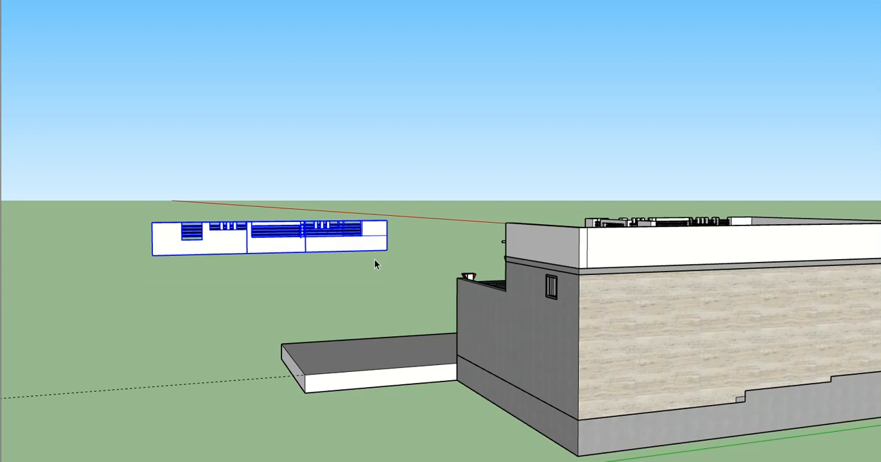
{"action": "middle_click_drag", "start_coordinate": [282, 248], "coordinate": [746, 331]}
{"action": "scroll", "coordinate": [644, 215], "scroll_direction": "up", "scroll_amount": 2}
{"action": "scroll", "coordinate": [642, 213], "scroll_direction": "up", "scroll_amount": 2}
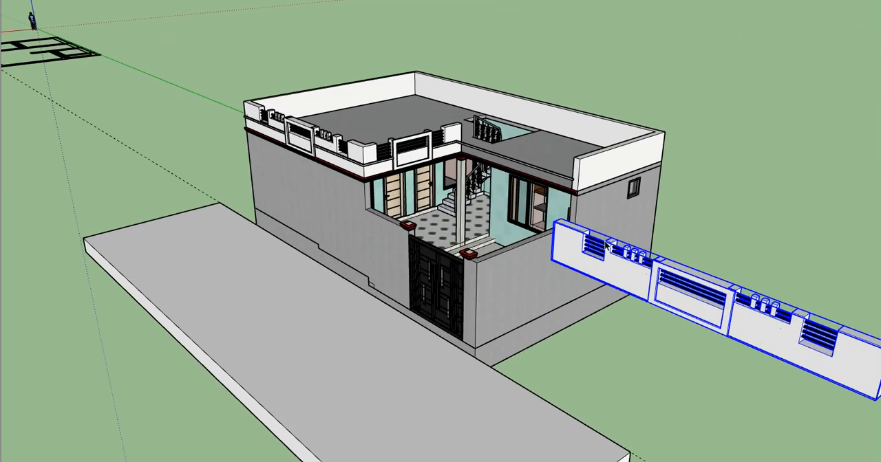
{"action": "scroll", "coordinate": [563, 256], "scroll_direction": "up", "scroll_amount": 2}
{"action": "scroll", "coordinate": [547, 236], "scroll_direction": "up", "scroll_amount": 1}
{"action": "scroll", "coordinate": [557, 271], "scroll_direction": "up", "scroll_amount": 1}
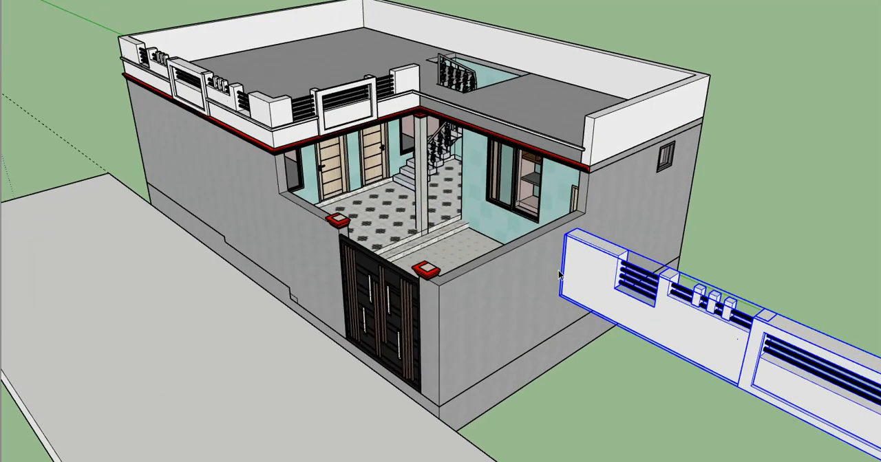
{"action": "scroll", "coordinate": [559, 275], "scroll_direction": "up", "scroll_amount": 1}
{"action": "scroll", "coordinate": [560, 307], "scroll_direction": "up", "scroll_amount": 1}
{"action": "scroll", "coordinate": [561, 307], "scroll_direction": "up", "scroll_amount": 1}
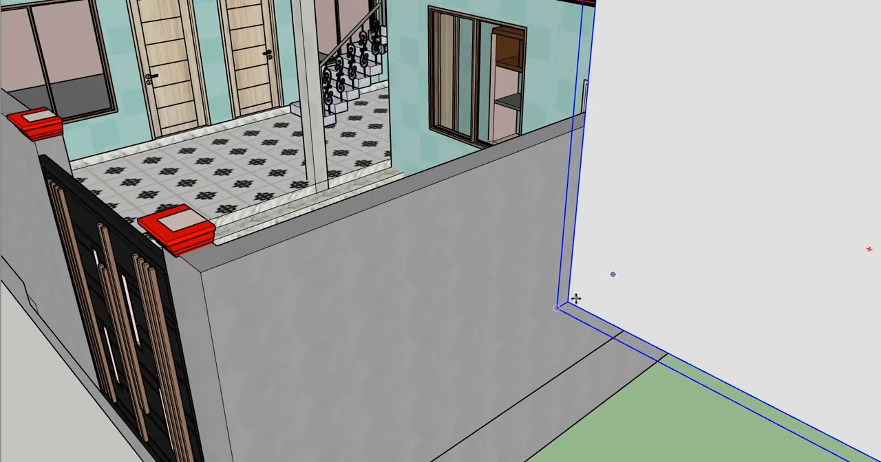
{"action": "left_click", "coordinate": [569, 302]}
{"action": "scroll", "coordinate": [578, 306], "scroll_direction": "down", "scroll_amount": 2}
{"action": "middle_click_drag", "start_coordinate": [531, 172], "coordinate": [592, 385], "text": "shift"}
{"action": "scroll", "coordinate": [407, 241], "scroll_direction": "up", "scroll_amount": 4}
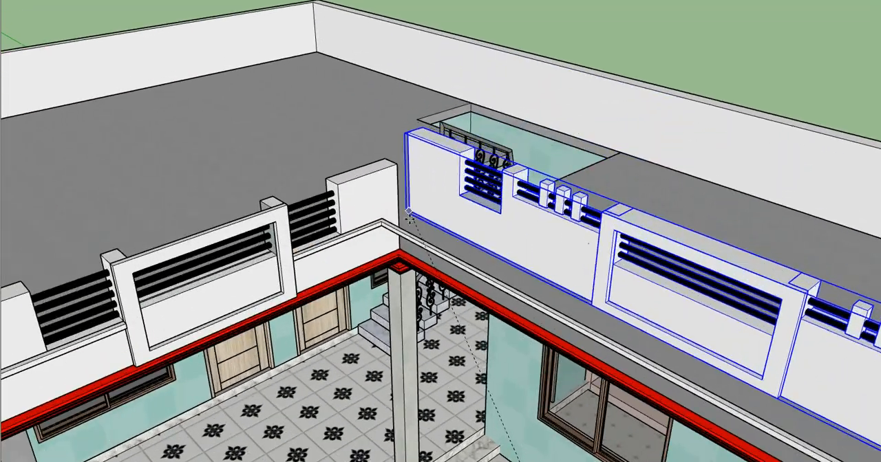
{"action": "scroll", "coordinate": [404, 252], "scroll_direction": "up", "scroll_amount": 5}
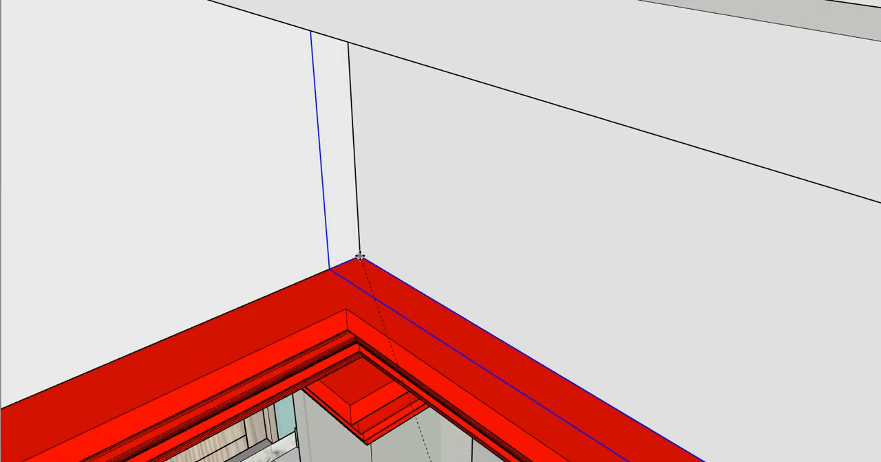
{"action": "scroll", "coordinate": [315, 226], "scroll_direction": "down", "scroll_amount": 8}
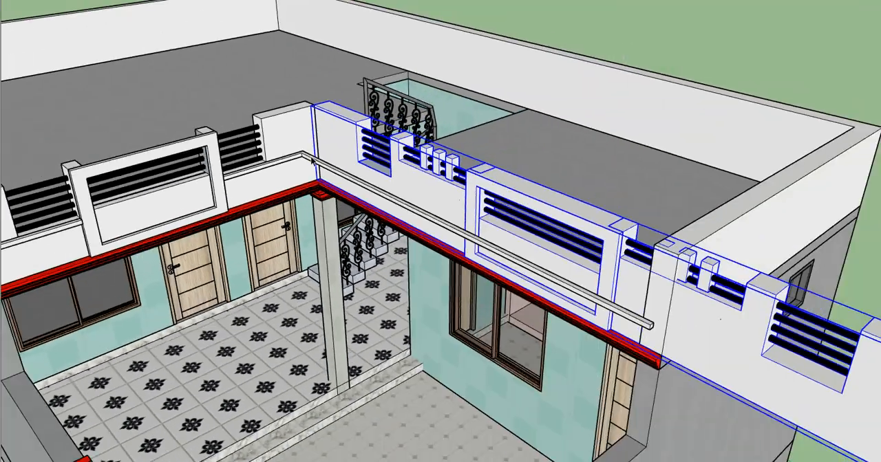
- Scale the placed wall along its length so its free end meets the outer roof corner
{"action": "middle_click_drag", "start_coordinate": [315, 162], "coordinate": [606, 201]}
{"action": "scroll", "coordinate": [375, 153], "scroll_direction": "down", "scroll_amount": 6}
{"action": "scroll", "coordinate": [606, 202], "scroll_direction": "up", "scroll_amount": 6}
{"action": "key", "text": "s"}
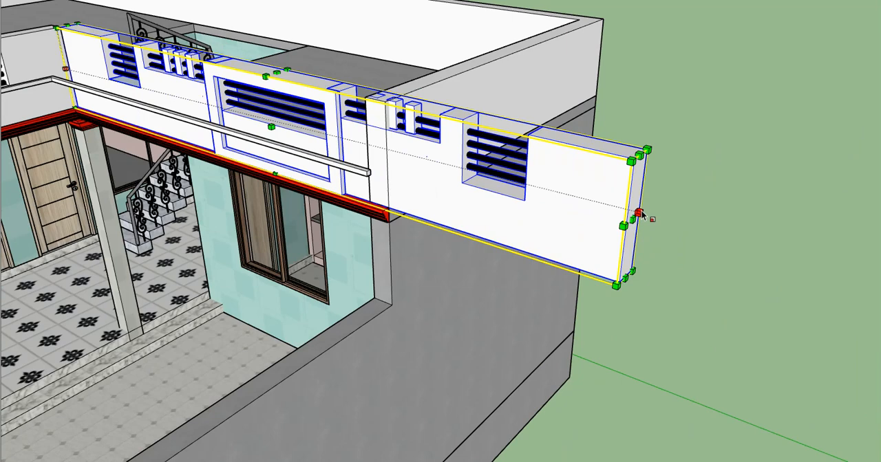
{"action": "left_click_drag", "start_coordinate": [631, 219], "coordinate": [392, 153]}
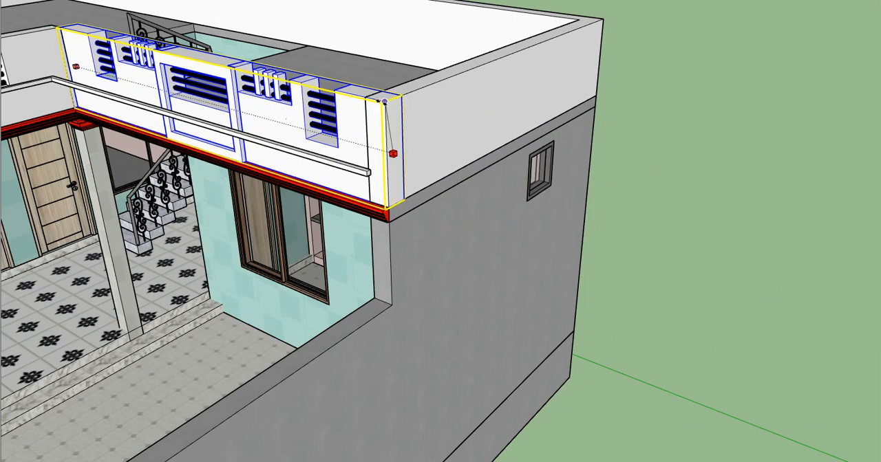
{"action": "scroll", "coordinate": [401, 133], "scroll_direction": "down", "scroll_amount": 3}
{"action": "key", "text": "space"}
{"action": "left_click", "coordinate": [637, 297]}
- Push the front end face of the side roof parapet back behind the newly placed wall, and leave the parapet group
{"action": "scroll", "coordinate": [637, 298], "scroll_direction": "down", "scroll_amount": 4}
{"action": "middle_click_drag", "start_coordinate": [441, 220], "coordinate": [528, 131]}
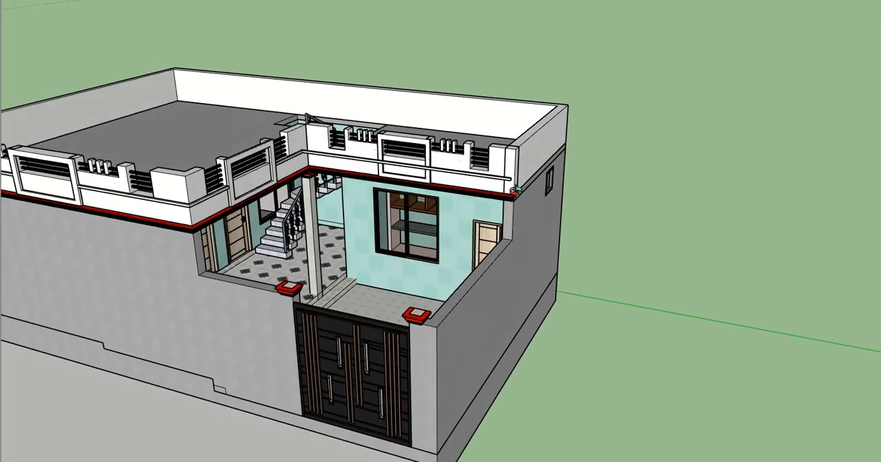
{"action": "scroll", "coordinate": [529, 129], "scroll_direction": "up", "scroll_amount": 3}
{"action": "scroll", "coordinate": [528, 136], "scroll_direction": "up", "scroll_amount": 5}
{"action": "key", "text": "p"}
{"action": "scroll", "coordinate": [467, 172], "scroll_direction": "up", "scroll_amount": 3}
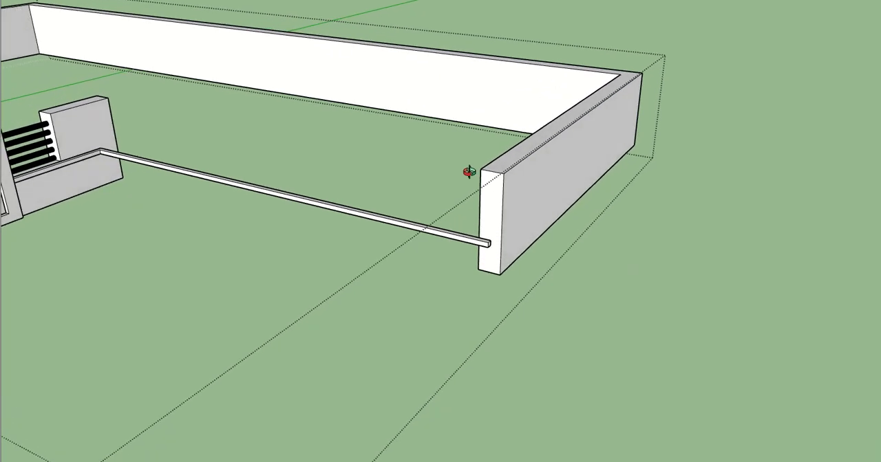
{"action": "key", "text": "space"}
{"action": "double_click", "coordinate": [493, 197]}
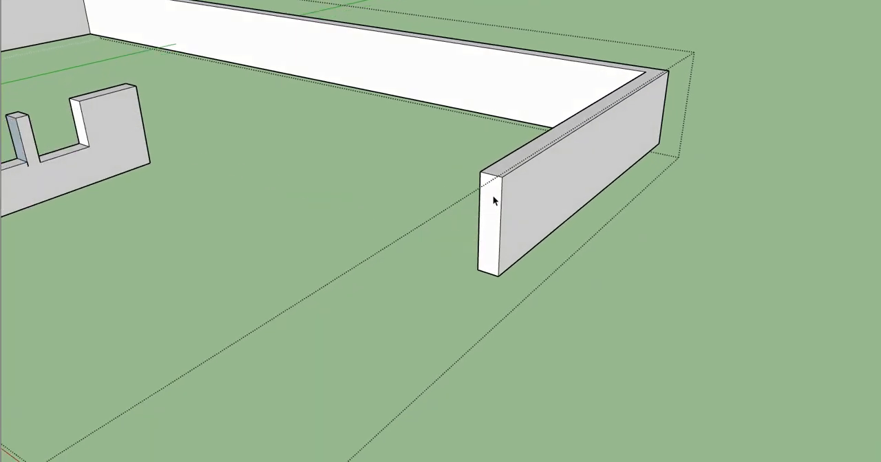
{"action": "scroll", "coordinate": [492, 197], "scroll_direction": "up", "scroll_amount": 2}
{"action": "left_click", "coordinate": [493, 197]}
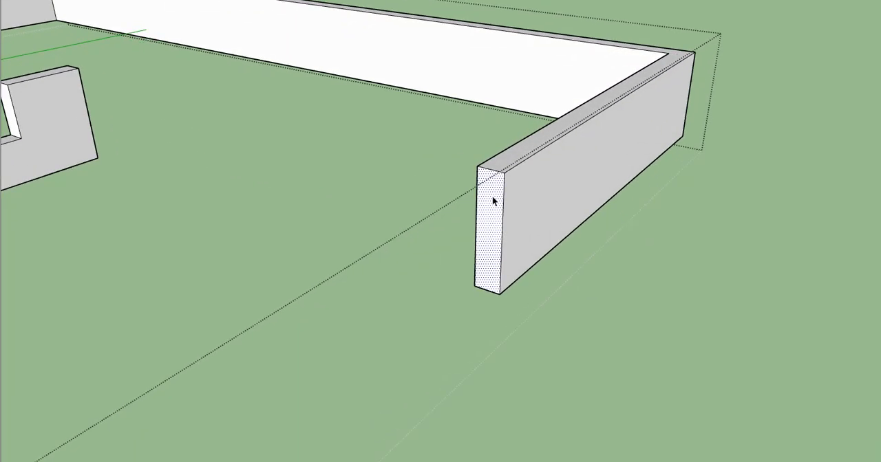
{"action": "key", "text": "p"}
{"action": "left_click_drag", "start_coordinate": [482, 202], "coordinate": [489, 200]}
{"action": "key", "text": "h"}
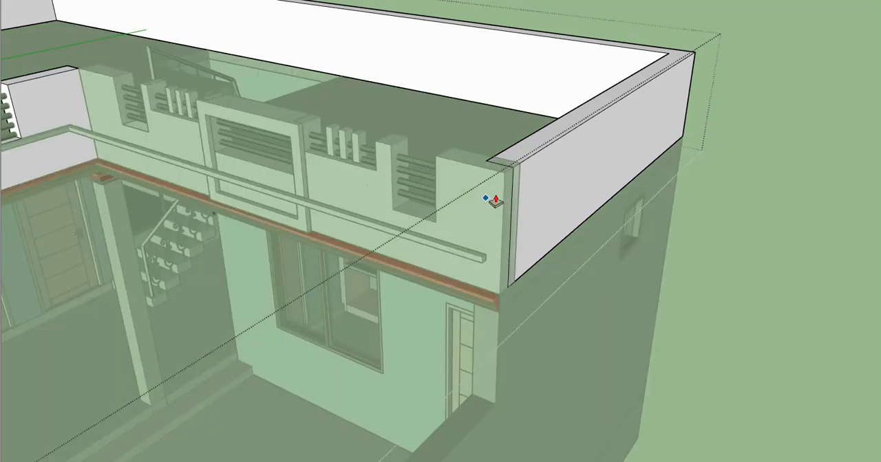
{"action": "left_click", "coordinate": [454, 156]}
{"action": "key", "text": "space"}
{"action": "scroll", "coordinate": [530, 208], "scroll_direction": "down", "scroll_amount": 5}
{"action": "key", "text": "Escape"}
{"action": "key", "text": "Escape"}
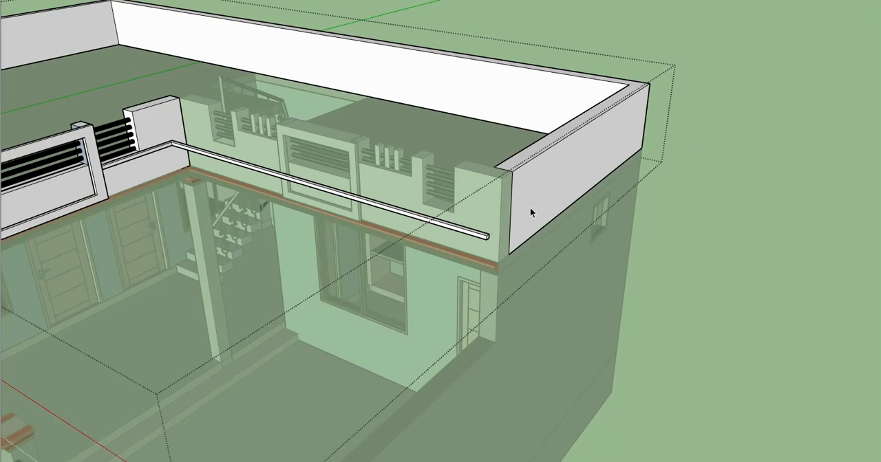
- Open the horizontal strip on the courtyard-side wall and extend its end face toward the outer roof corner
{"action": "scroll", "coordinate": [512, 219], "scroll_direction": "up", "scroll_amount": 4}
{"action": "double_click", "coordinate": [501, 225]}
{"action": "scroll", "coordinate": [503, 224], "scroll_direction": "up", "scroll_amount": 6}
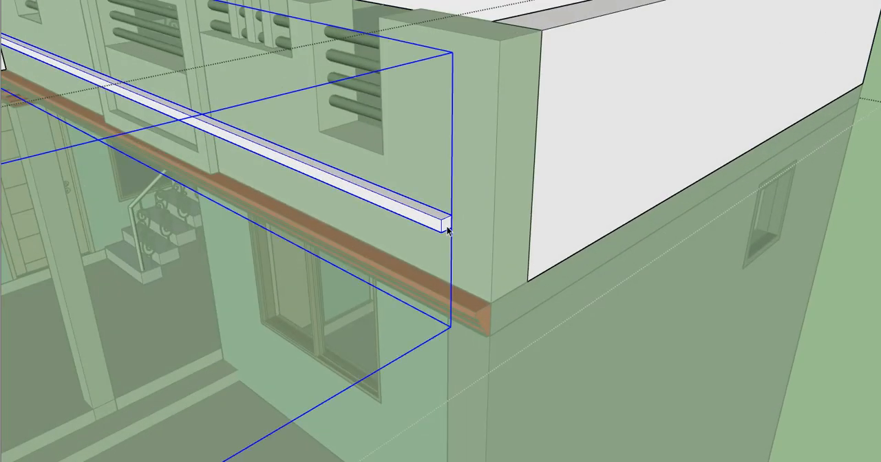
{"action": "double_click", "coordinate": [444, 225]}
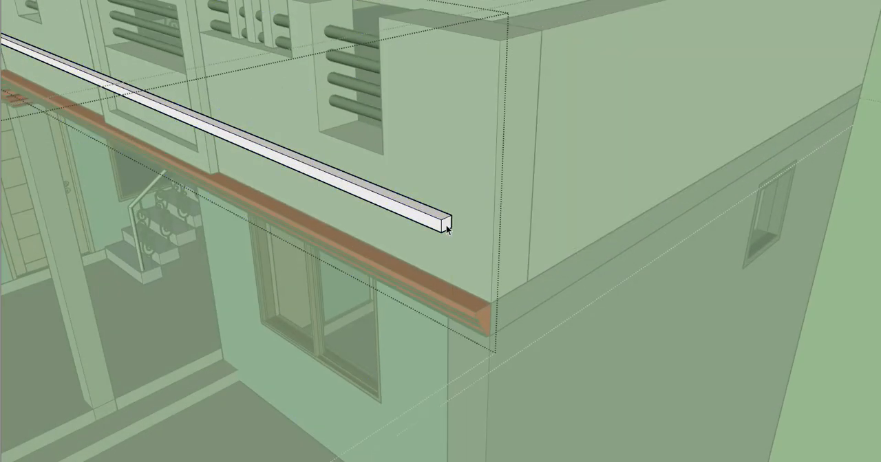
{"action": "triple_click", "coordinate": [444, 224]}
{"action": "left_click", "coordinate": [450, 228]}
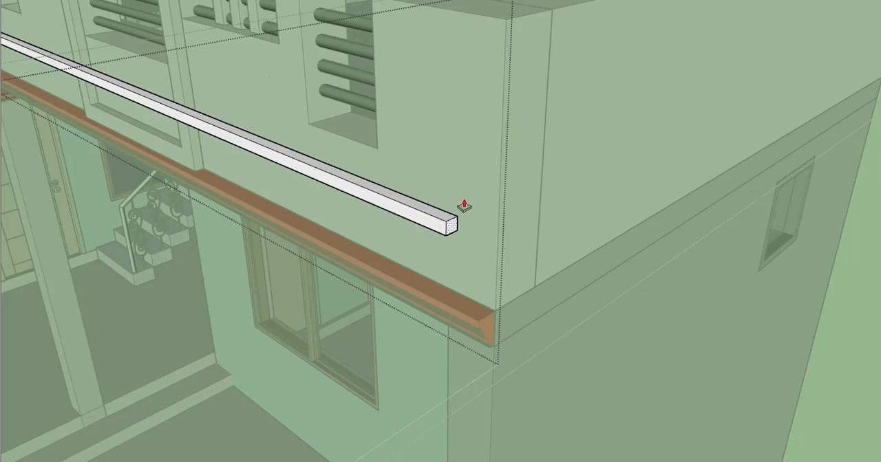
{"action": "scroll", "coordinate": [466, 206], "scroll_direction": "down", "scroll_amount": 3}
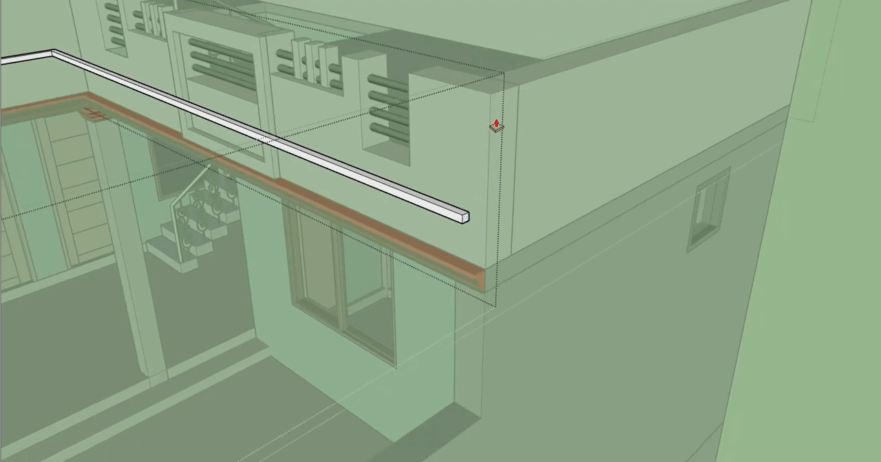
{"action": "left_click", "coordinate": [486, 273]}
{"action": "scroll", "coordinate": [455, 224], "scroll_direction": "up", "scroll_amount": 2}
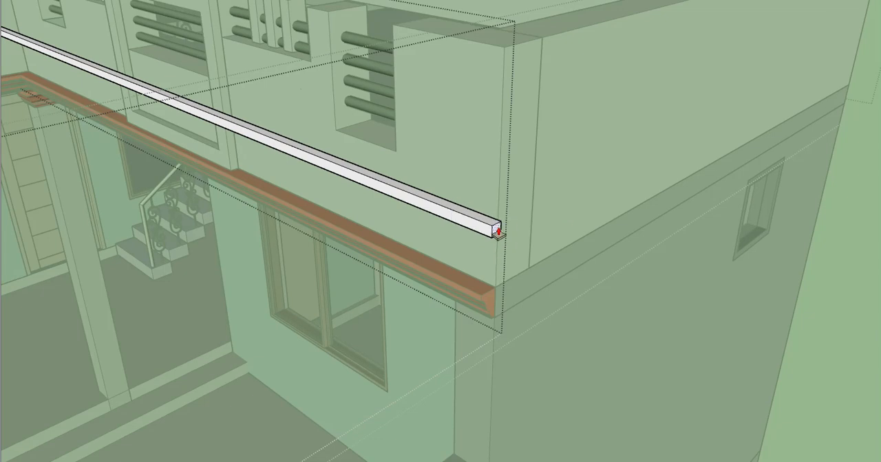
{"action": "left_click", "coordinate": [497, 217]}
- Extend the strip's end face further to the wall's outer corner and close the strip for editing
{"action": "middle_click_drag", "start_coordinate": [448, 234], "coordinate": [417, 213]}
{"action": "scroll", "coordinate": [570, 249], "scroll_direction": "up", "scroll_amount": 4}
{"action": "scroll", "coordinate": [417, 213], "scroll_direction": "up", "scroll_amount": 1}
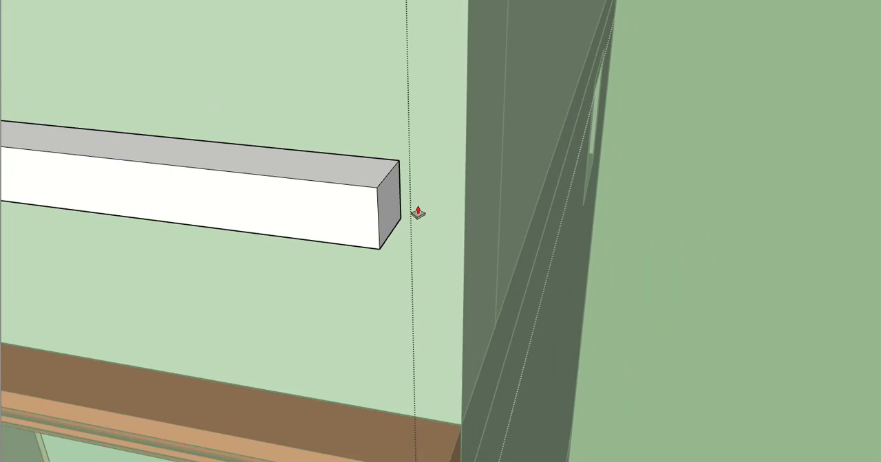
{"action": "left_click", "coordinate": [404, 203]}
{"action": "left_click", "coordinate": [461, 426]}
{"action": "scroll", "coordinate": [456, 296], "scroll_direction": "down", "scroll_amount": 2}
{"action": "mouse_move", "coordinate": [457, 282]}
{"action": "middle_mouse_down"}
{"action": "mouse_move", "coordinate": [470, 252]}
{"action": "mouse_move", "coordinate": [458, 184]}
{"action": "mouse_move", "coordinate": [509, 176]}
{"action": "middle_mouse_up"}
{"action": "key", "text": "space"}
{"action": "left_click", "coordinate": [472, 252]}
- Examine the fitted parapets from the street side and check the front parapet's height above the red ledge
{"action": "scroll", "coordinate": [447, 251], "scroll_direction": "down", "scroll_amount": 7}
{"action": "scroll", "coordinate": [510, 176], "scroll_direction": "down", "scroll_amount": 4}
{"action": "mouse_move", "coordinate": [395, 181]}
{"action": "middle_mouse_down"}
{"action": "mouse_move", "coordinate": [382, 195]}
{"action": "mouse_move", "coordinate": [504, 204]}
{"action": "middle_mouse_up"}
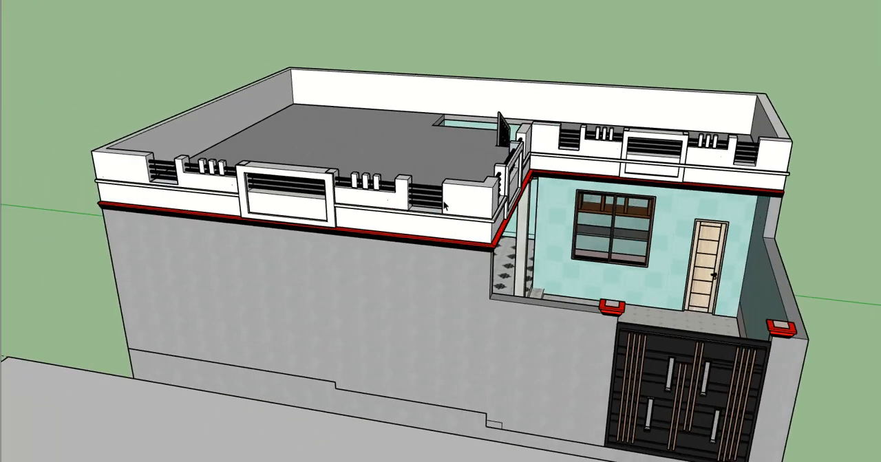
{"action": "scroll", "coordinate": [391, 208], "scroll_direction": "up", "scroll_amount": 2}
{"action": "middle_click_drag", "start_coordinate": [335, 197], "coordinate": [346, 159]}
{"action": "mouse_move", "coordinate": [432, 177]}
{"action": "middle_mouse_down", "text": "shift"}
{"action": "mouse_move", "coordinate": [380, 178]}
{"action": "mouse_move", "coordinate": [323, 147]}
{"action": "mouse_move", "coordinate": [224, 152]}
{"action": "mouse_move", "coordinate": [256, 169]}
{"action": "mouse_move", "coordinate": [381, 179]}
{"action": "mouse_move", "coordinate": [403, 141]}
{"action": "mouse_move", "coordinate": [373, 191]}
{"action": "mouse_move", "coordinate": [422, 197]}
{"action": "mouse_move", "coordinate": [460, 249]}
{"action": "middle_mouse_up", "text": "shift"}
{"action": "scroll", "coordinate": [380, 180], "scroll_direction": "down", "scroll_amount": 3}
{"action": "scroll", "coordinate": [383, 198], "scroll_direction": "up", "scroll_amount": 4}
{"action": "scroll", "coordinate": [463, 250], "scroll_direction": "up", "scroll_amount": 3}
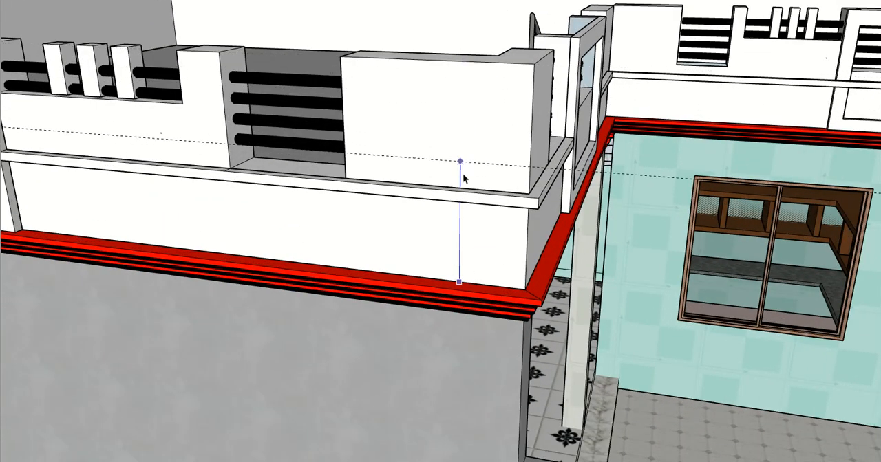
{"action": "scroll", "coordinate": [465, 211], "scroll_direction": "down", "scroll_amount": 5}
{"action": "mouse_move", "coordinate": [465, 215]}
{"action": "middle_mouse_down"}
{"action": "mouse_move", "coordinate": [438, 203]}
{"action": "mouse_move", "coordinate": [442, 181]}
{"action": "middle_mouse_up"}
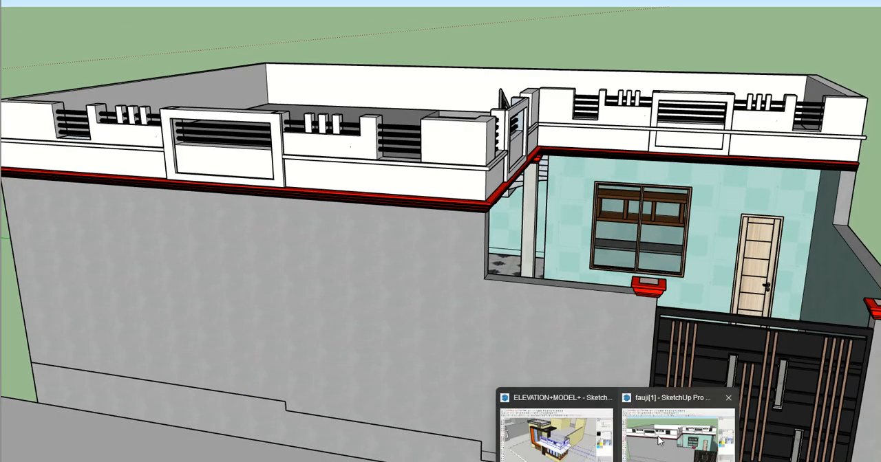
- Switch to the ELEVATION+MODEL file and examine the stone coping on top of the reference house's parapet
{"action": "left_click", "coordinate": [565, 413]}
{"action": "left_click", "coordinate": [607, 199]}
{"action": "scroll", "coordinate": [607, 199], "scroll_direction": "up", "scroll_amount": 2}
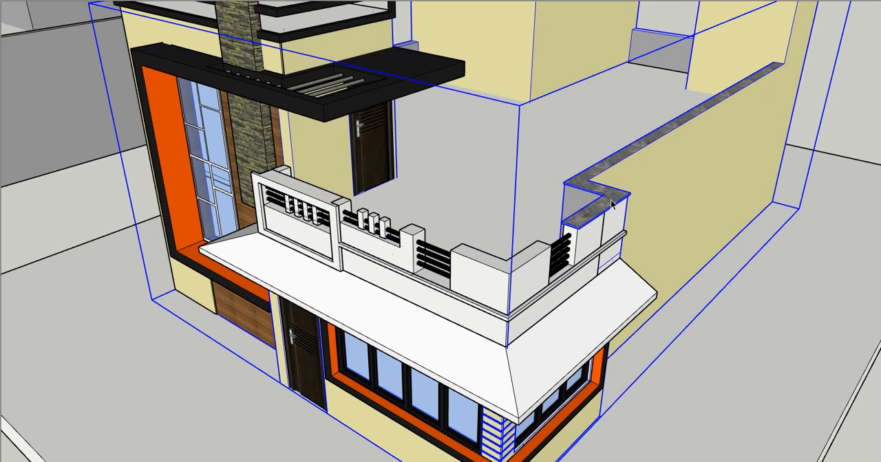
{"action": "double_click", "coordinate": [608, 204]}
{"action": "scroll", "coordinate": [574, 234], "scroll_direction": "up", "scroll_amount": 5}
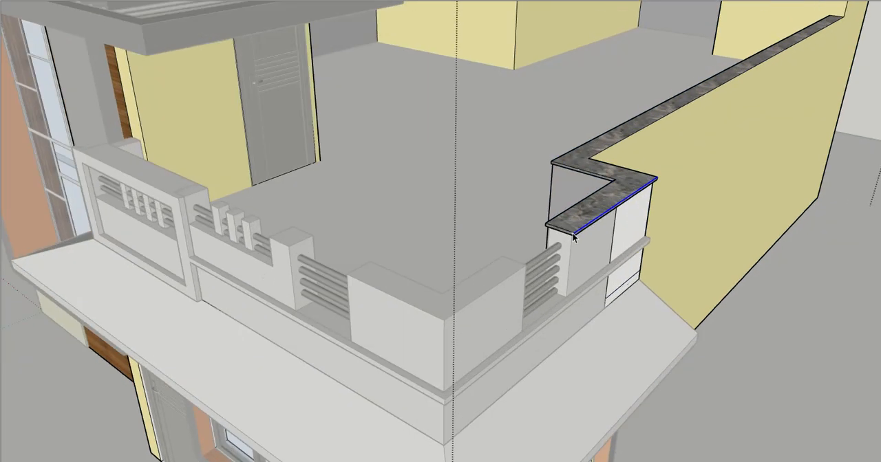
{"action": "mouse_move", "coordinate": [568, 239]}
{"action": "middle_mouse_down"}
{"action": "mouse_move", "coordinate": [515, 165]}
{"action": "mouse_move", "coordinate": [519, 238]}
{"action": "middle_mouse_up"}
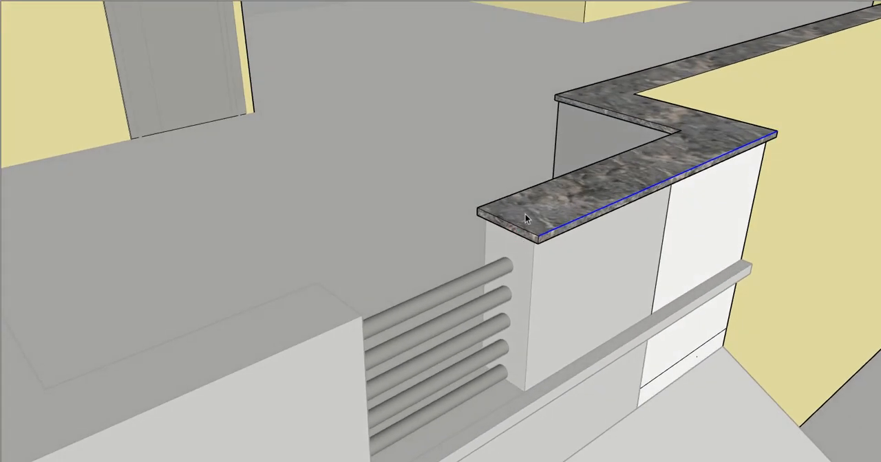
{"action": "scroll", "coordinate": [525, 214], "scroll_direction": "up", "scroll_amount": 1}
{"action": "triple_click", "coordinate": [528, 219]}
- Leave the reference group and examine the house's front parapet and its coping from several sides
{"action": "scroll", "coordinate": [556, 238], "scroll_direction": "down", "scroll_amount": 4}
{"action": "left_click", "coordinate": [567, 246]}
{"action": "scroll", "coordinate": [568, 246], "scroll_direction": "down", "scroll_amount": 5}
{"action": "mouse_move", "coordinate": [567, 247]}
{"action": "middle_mouse_down"}
{"action": "mouse_move", "coordinate": [550, 254]}
{"action": "mouse_move", "coordinate": [496, 204]}
{"action": "middle_mouse_up"}
{"action": "scroll", "coordinate": [497, 204], "scroll_direction": "down", "scroll_amount": 5}
{"action": "middle_click_drag", "start_coordinate": [458, 156], "coordinate": [463, 188]}
{"action": "scroll", "coordinate": [464, 189], "scroll_direction": "up", "scroll_amount": 5}
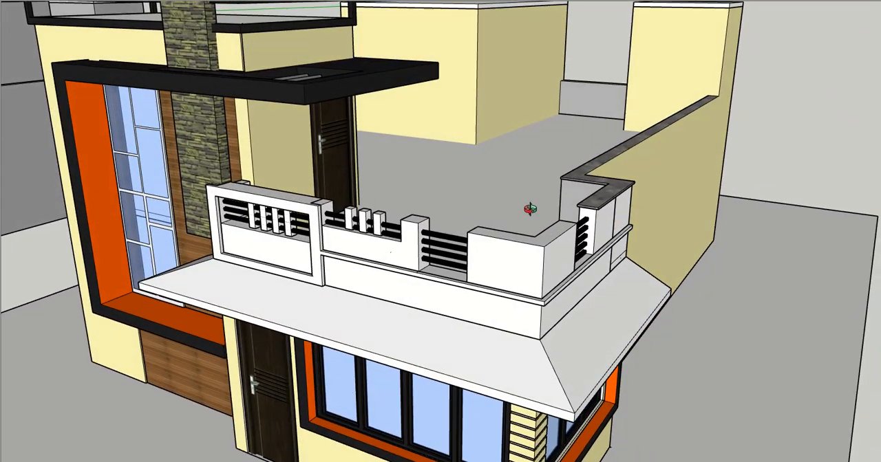
{"action": "scroll", "coordinate": [529, 210], "scroll_direction": "down", "scroll_amount": 5}
{"action": "middle_click_drag", "start_coordinate": [458, 220], "coordinate": [363, 216]}
{"action": "scroll", "coordinate": [363, 216], "scroll_direction": "up", "scroll_amount": 5}
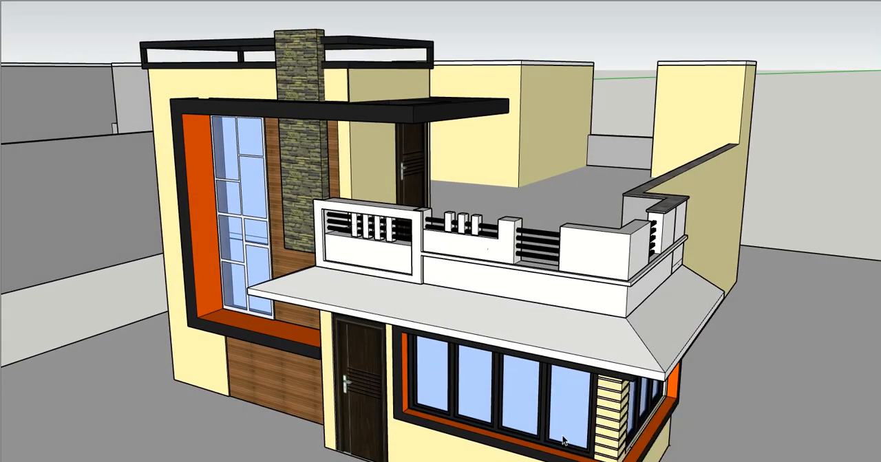
- Switch back to the fauji[1] model and build a thin grouped coping slab on top of the front parapet's far end pier
{"action": "left_click", "coordinate": [612, 423]}
{"action": "mouse_move", "coordinate": [620, 422]}
{"action": "middle_mouse_down"}
{"action": "mouse_move", "coordinate": [465, 276]}
{"action": "mouse_move", "coordinate": [405, 260]}
{"action": "mouse_move", "coordinate": [239, 258]}
{"action": "mouse_move", "coordinate": [282, 284]}
{"action": "middle_mouse_up"}
{"action": "scroll", "coordinate": [426, 270], "scroll_direction": "up", "scroll_amount": 5}
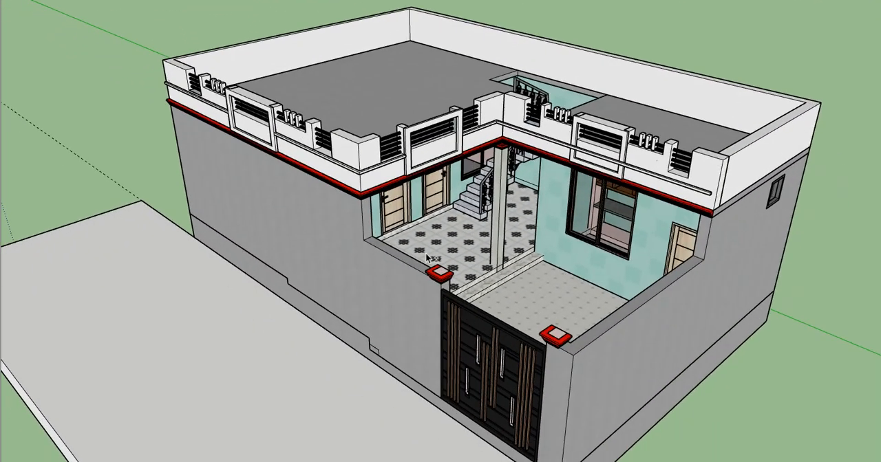
{"action": "scroll", "coordinate": [304, 122], "scroll_direction": "up", "scroll_amount": 2}
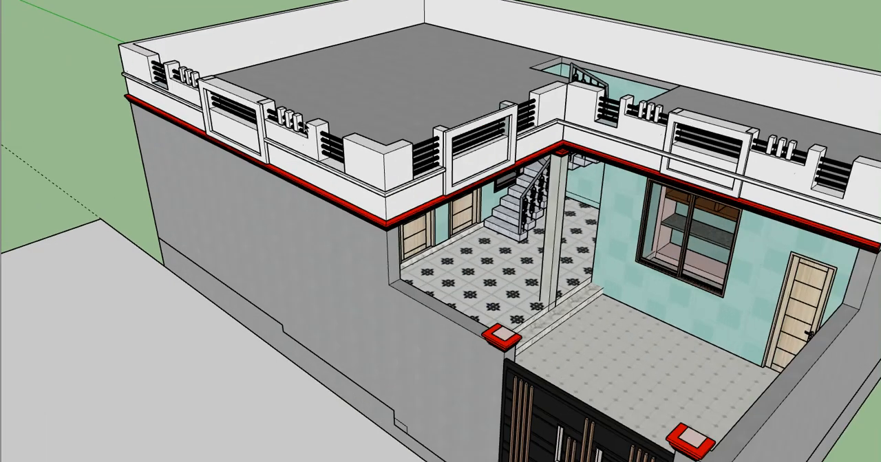
{"action": "scroll", "coordinate": [108, 96], "scroll_direction": "up", "scroll_amount": 5}
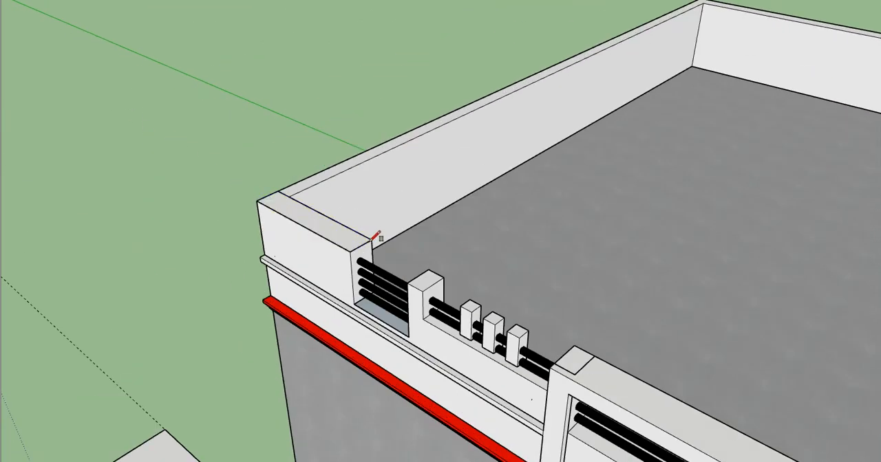
{"action": "scroll", "coordinate": [375, 236], "scroll_direction": "up", "scroll_amount": 2}
{"action": "left_click_drag", "start_coordinate": [354, 251], "coordinate": [349, 225]}
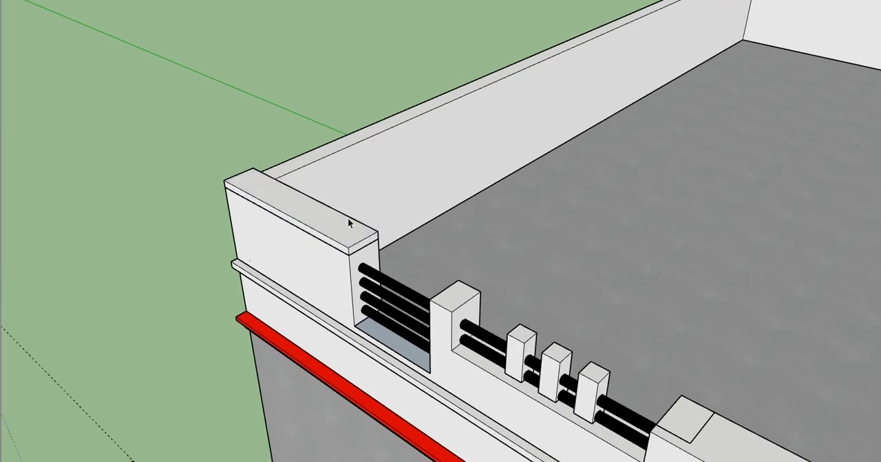
- Open the coping slab and pull its front side outward so it overhangs the parapet face
{"action": "double_click", "coordinate": [342, 229]}
{"action": "scroll", "coordinate": [334, 234], "scroll_direction": "up", "scroll_amount": 3}
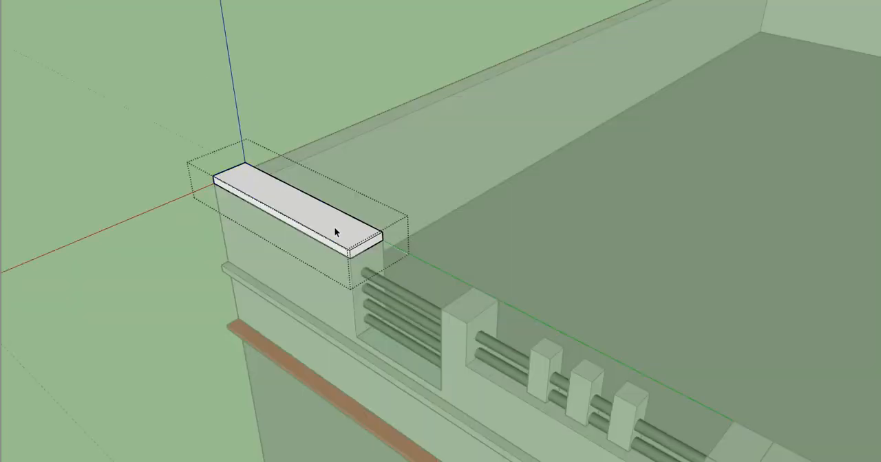
{"action": "key", "text": "p"}
{"action": "left_click_drag", "start_coordinate": [330, 255], "coordinate": [326, 265]}
{"action": "scroll", "coordinate": [326, 263], "scroll_direction": "down", "scroll_amount": 2}
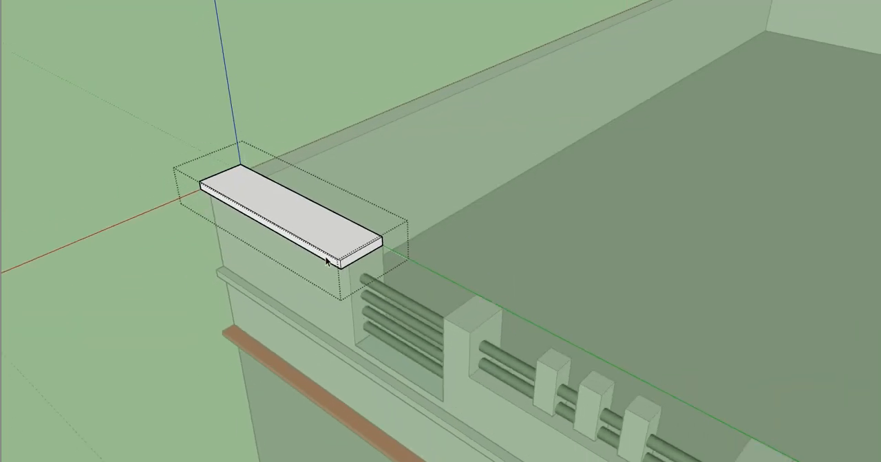
- Extend the coping slab along the whole front parapet to just past the courtyard corner pier, and erase the leftover seam
{"action": "left_click", "coordinate": [344, 271]}
{"action": "scroll", "coordinate": [378, 283], "scroll_direction": "down", "scroll_amount": 3}
{"action": "left_click", "coordinate": [509, 358]}
{"action": "middle_click_drag", "start_coordinate": [510, 358], "coordinate": [284, 220], "text": "shift"}
{"action": "left_click", "coordinate": [285, 221]}
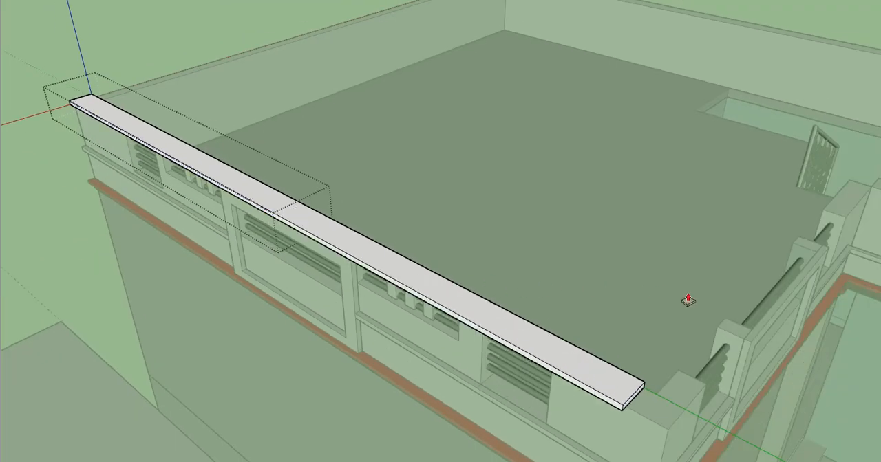
{"action": "scroll", "coordinate": [720, 350], "scroll_direction": "up", "scroll_amount": 5}
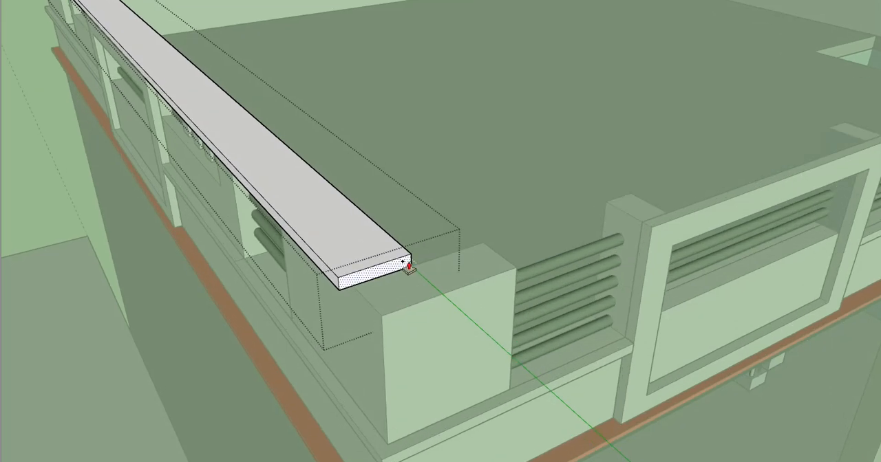
{"action": "left_click", "coordinate": [409, 267]}
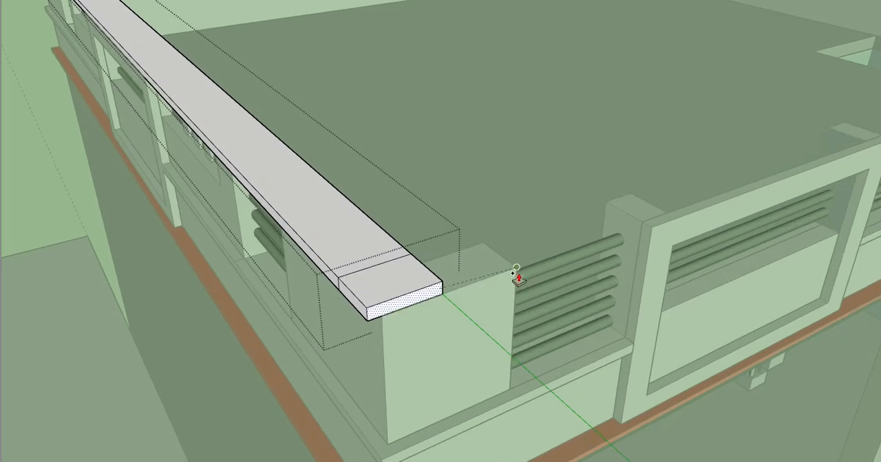
{"action": "left_click", "coordinate": [516, 275]}
{"action": "left_click", "coordinate": [404, 314]}
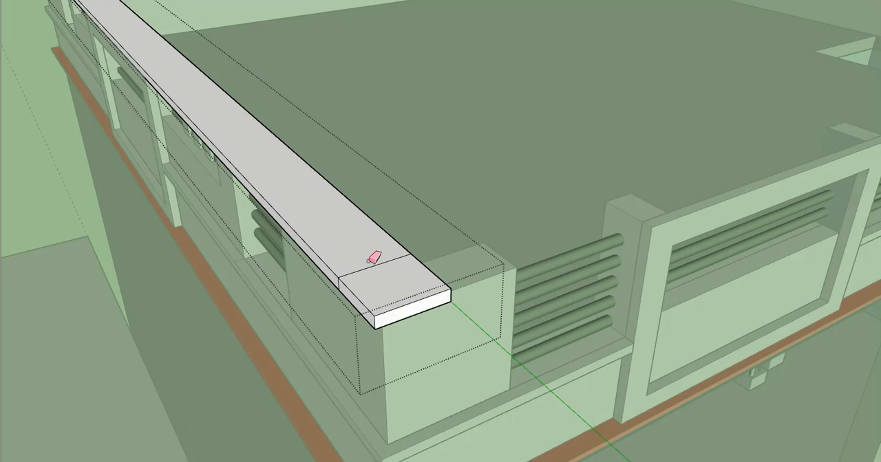
{"action": "scroll", "coordinate": [333, 283], "scroll_direction": "up", "scroll_amount": 2}
- Pull the coping's side face at the corner along the courtyard's side parapet to its inner end
{"action": "mouse_move", "coordinate": [349, 278]}
{"action": "middle_mouse_down"}
{"action": "mouse_move", "coordinate": [269, 296]}
{"action": "mouse_move", "coordinate": [25, 262]}
{"action": "mouse_move", "coordinate": [267, 245]}
{"action": "mouse_move", "coordinate": [264, 220]}
{"action": "middle_mouse_up"}
{"action": "scroll", "coordinate": [262, 227], "scroll_direction": "down", "scroll_amount": 1}
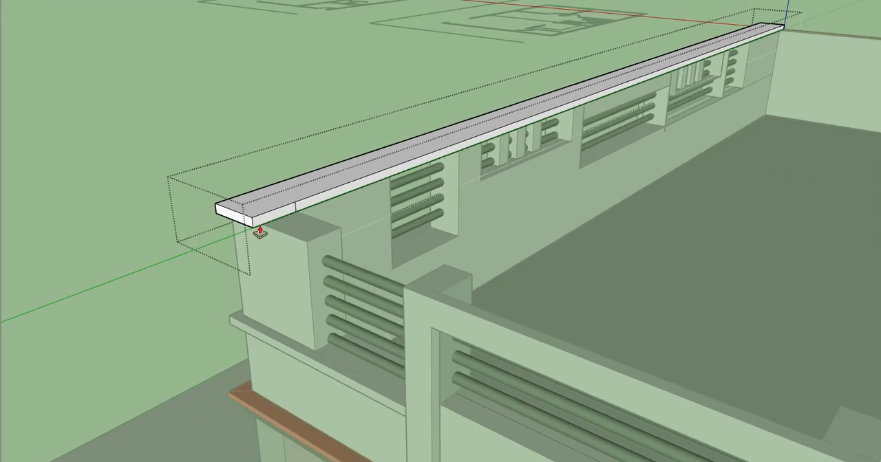
{"action": "middle_click_drag", "start_coordinate": [393, 282], "coordinate": [643, 388]}
{"action": "middle_click_drag", "start_coordinate": [622, 358], "coordinate": [331, 203]}
{"action": "scroll", "coordinate": [331, 204], "scroll_direction": "up", "scroll_amount": 1}
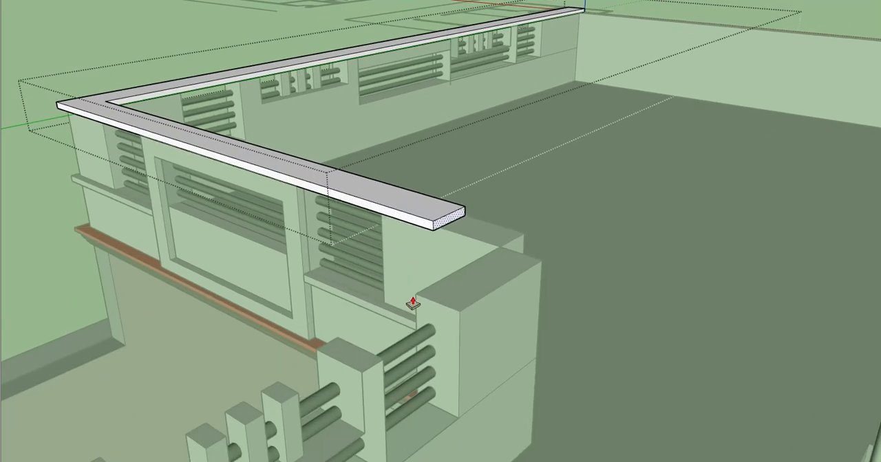
{"action": "scroll", "coordinate": [464, 299], "scroll_direction": "up", "scroll_amount": 3}
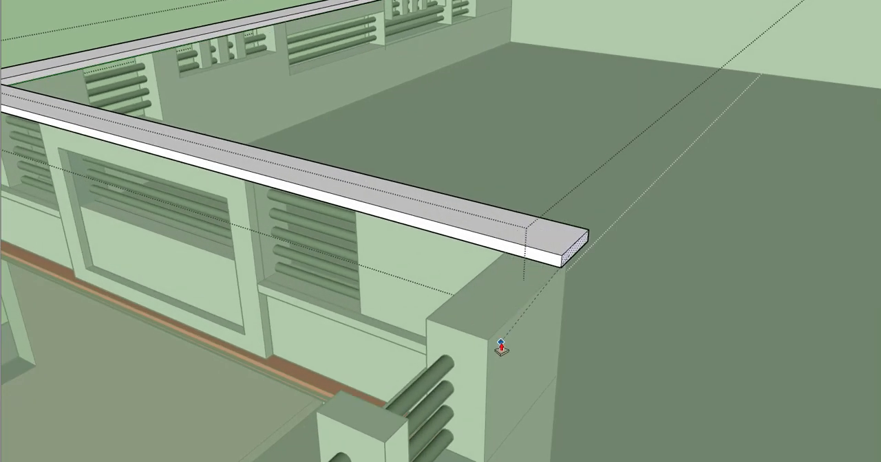
- Extend the coping around the inner corner and along the second courtyard parapet to its far end pier
{"action": "middle_click_drag", "start_coordinate": [436, 295], "coordinate": [676, 259]}
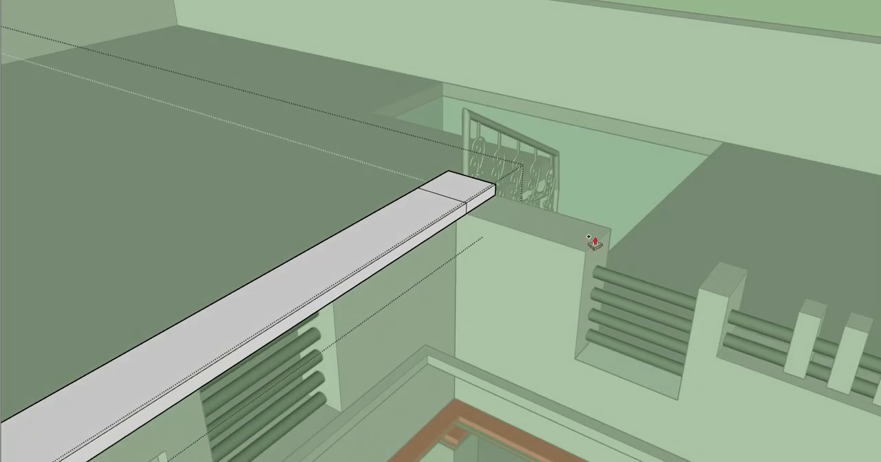
{"action": "scroll", "coordinate": [484, 213], "scroll_direction": "up", "scroll_amount": 1}
{"action": "left_click", "coordinate": [473, 206]}
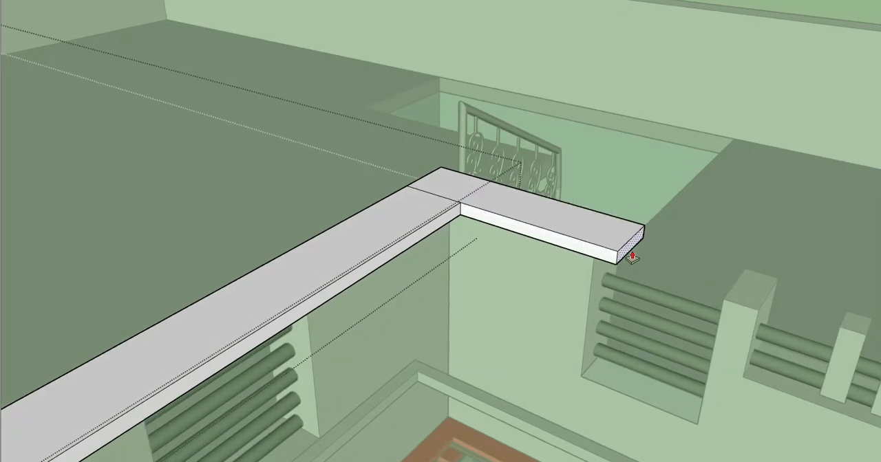
{"action": "left_click", "coordinate": [681, 273]}
{"action": "scroll", "coordinate": [419, 244], "scroll_direction": "down", "scroll_amount": 5}
{"action": "middle_click_drag", "start_coordinate": [467, 268], "coordinate": [140, 176], "text": "shift"}
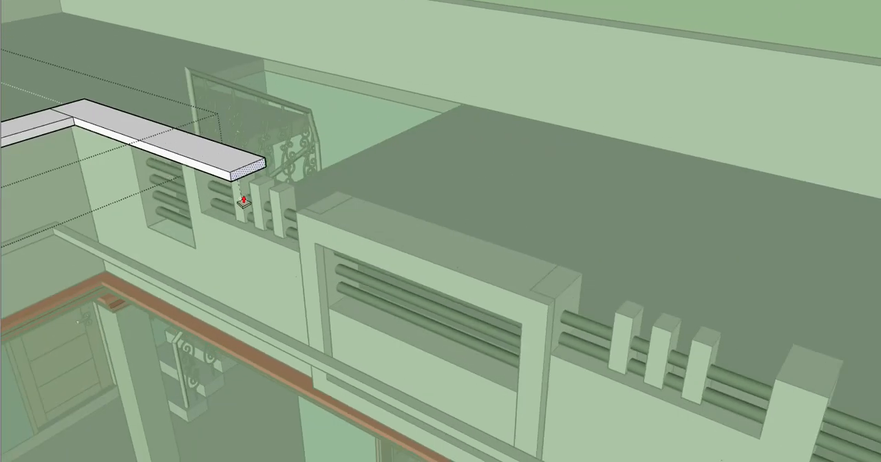
{"action": "scroll", "coordinate": [242, 204], "scroll_direction": "down", "scroll_amount": 3}
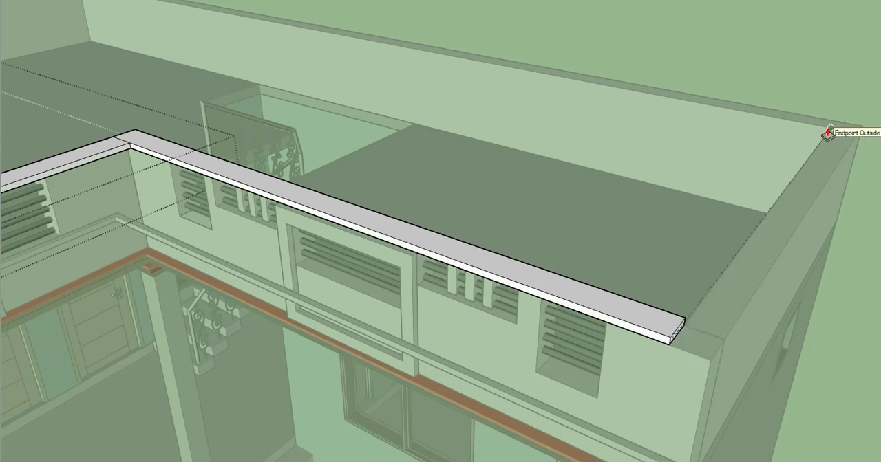
{"action": "middle_click_drag", "start_coordinate": [696, 370], "coordinate": [612, 301], "text": "shift"}
{"action": "scroll", "coordinate": [600, 303], "scroll_direction": "up", "scroll_amount": 3}
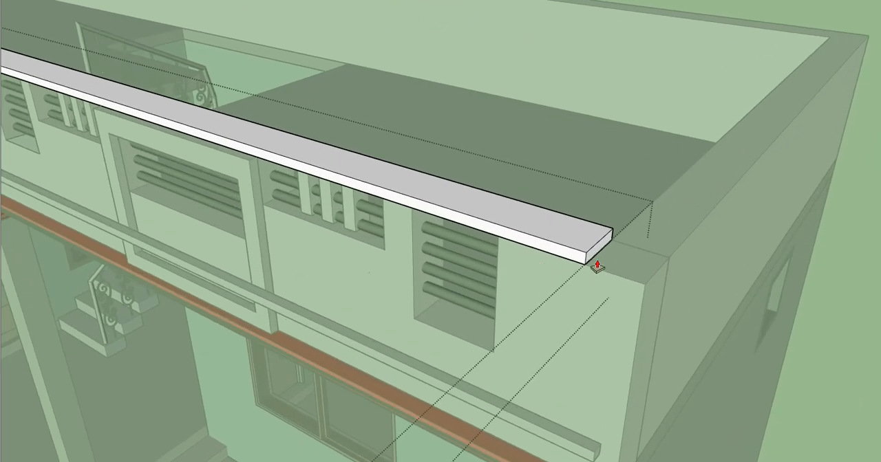
- Pull the coping's courtyard-facing sides outward so they overhang both parapets, erase the inner corner's leftover seams, and leave the group
{"action": "middle_click_drag", "start_coordinate": [635, 299], "coordinate": [484, 229]}
{"action": "scroll", "coordinate": [484, 229], "scroll_direction": "down", "scroll_amount": 2}
{"action": "scroll", "coordinate": [621, 200], "scroll_direction": "up", "scroll_amount": 5}
{"action": "scroll", "coordinate": [612, 209], "scroll_direction": "down", "scroll_amount": 2}
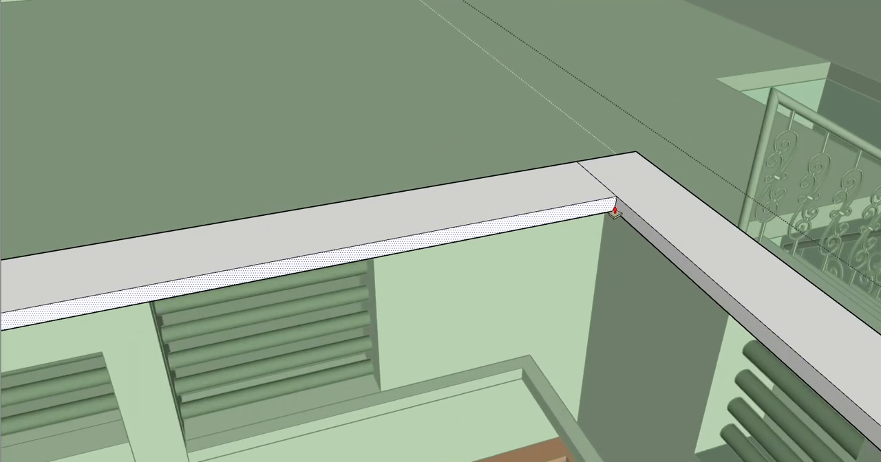
{"action": "middle_click_drag", "start_coordinate": [613, 206], "coordinate": [396, 144]}
{"action": "scroll", "coordinate": [653, 205], "scroll_direction": "up", "scroll_amount": 1}
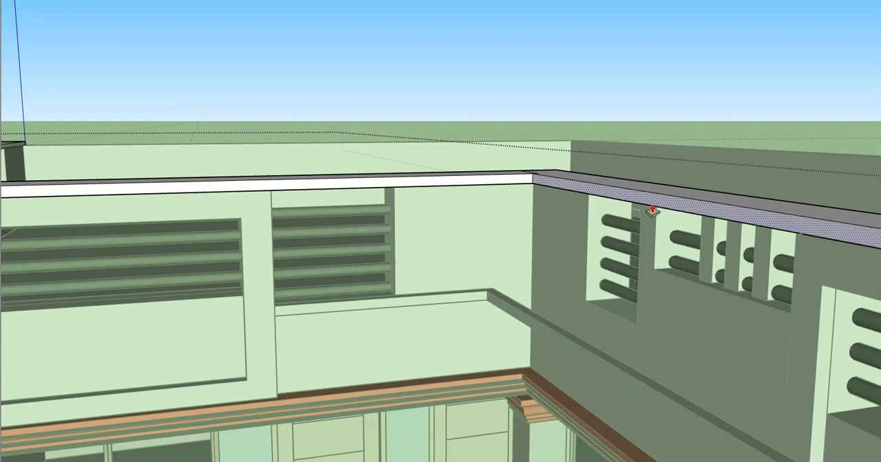
{"action": "middle_click_drag", "start_coordinate": [626, 248], "coordinate": [609, 305]}
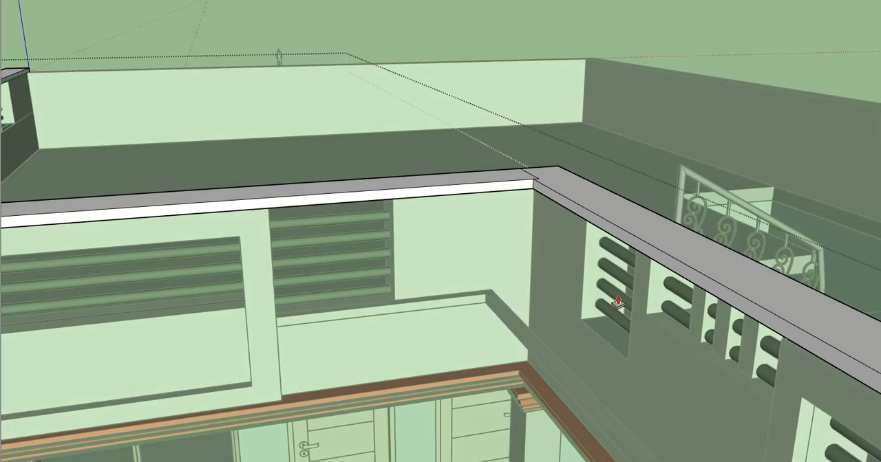
{"action": "double_click", "coordinate": [657, 261]}
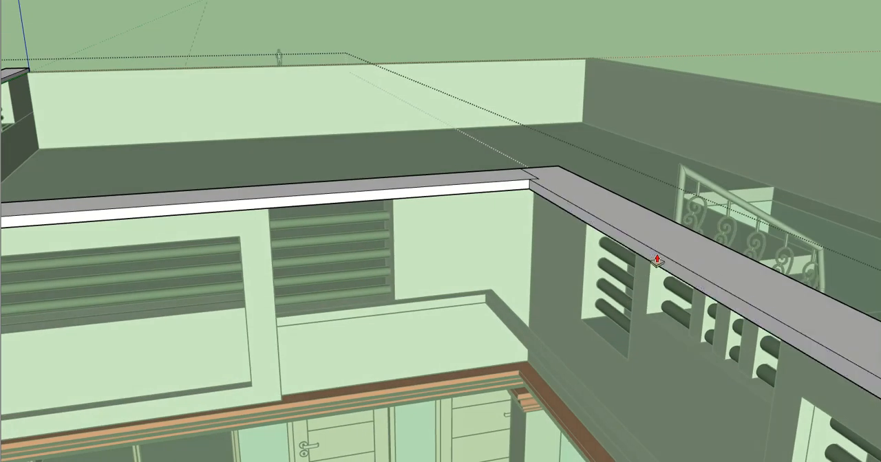
{"action": "scroll", "coordinate": [539, 175], "scroll_direction": "up", "scroll_amount": 3}
{"action": "key", "text": "e"}
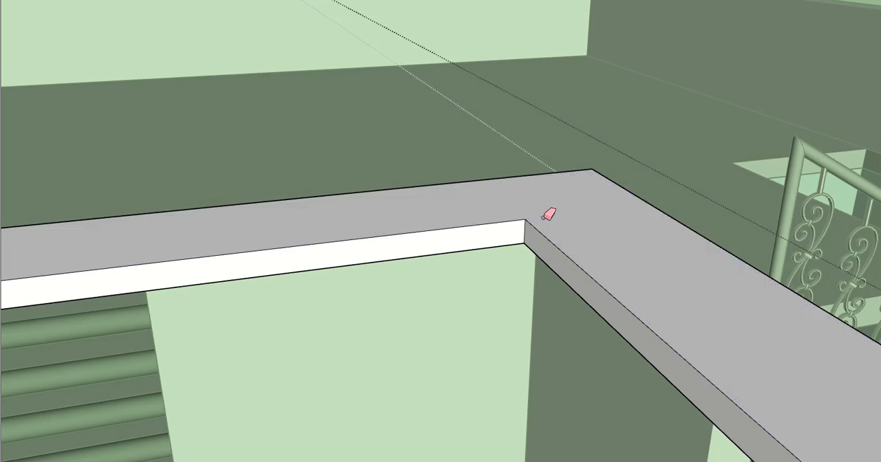
{"action": "scroll", "coordinate": [543, 217], "scroll_direction": "down", "scroll_amount": 10}
{"action": "key", "text": "space"}
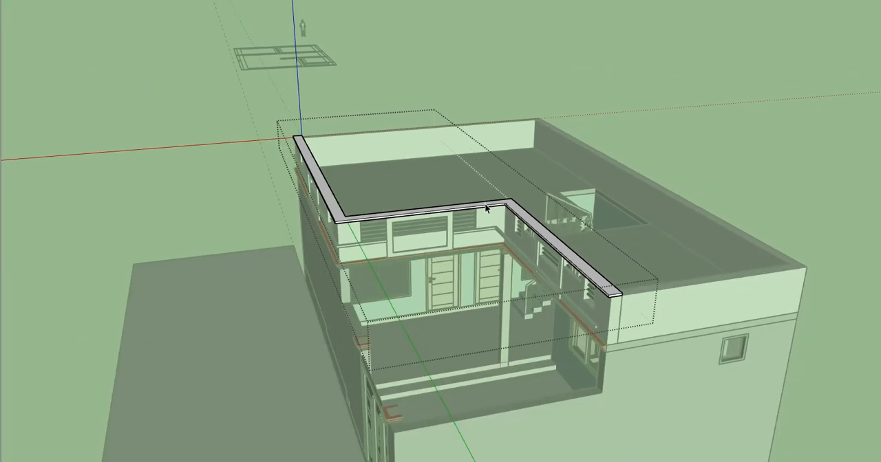
{"action": "middle_click_drag", "start_coordinate": [555, 284], "coordinate": [603, 239]}
{"action": "key", "text": "Escape"}
- Measure the parapet's height above the cornice, and move the main parapet walls with their railings straight up off the roof
{"action": "middle_click_drag", "start_coordinate": [406, 209], "coordinate": [530, 236]}
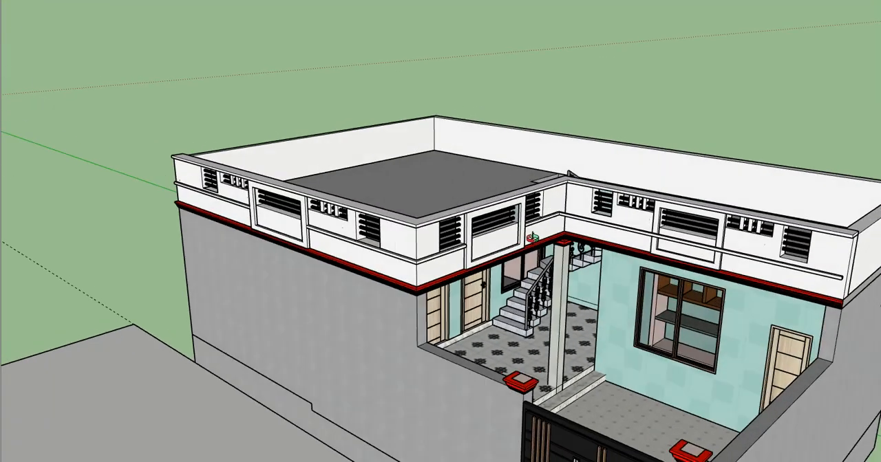
{"action": "scroll", "coordinate": [460, 247], "scroll_direction": "up", "scroll_amount": 3}
{"action": "scroll", "coordinate": [460, 247], "scroll_direction": "down", "scroll_amount": 4}
{"action": "scroll", "coordinate": [395, 248], "scroll_direction": "up", "scroll_amount": 5}
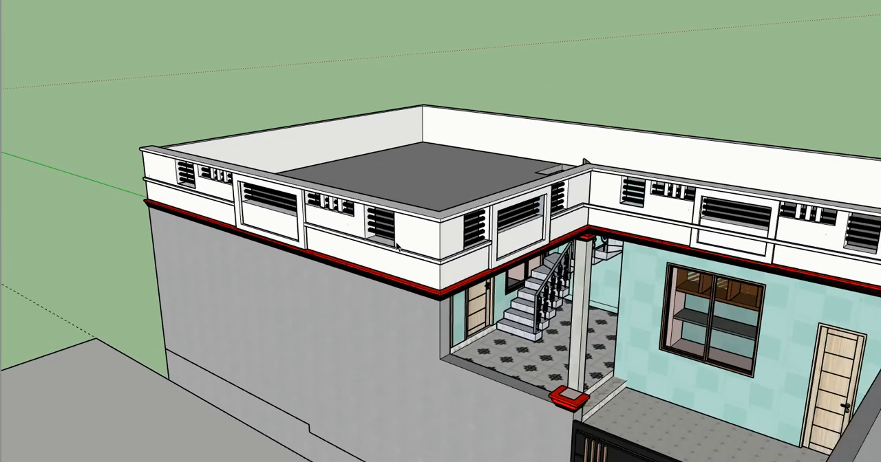
{"action": "scroll", "coordinate": [413, 268], "scroll_direction": "up", "scroll_amount": 2}
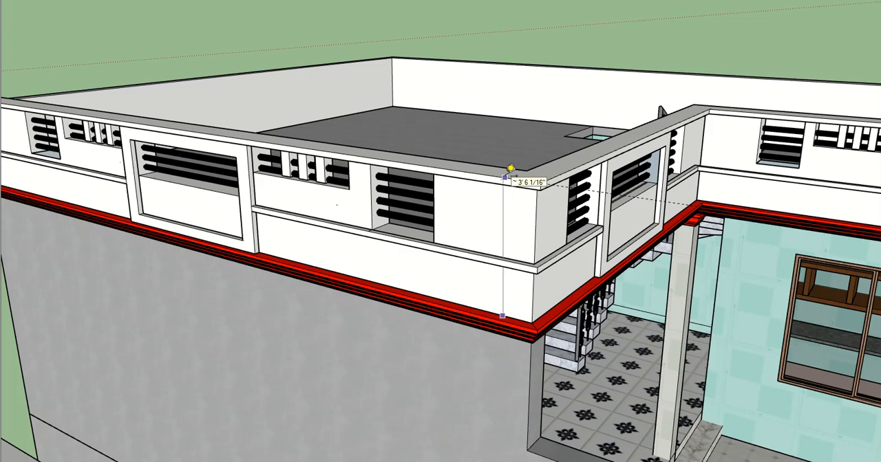
{"action": "scroll", "coordinate": [508, 173], "scroll_direction": "down", "scroll_amount": 4}
{"action": "left_click", "coordinate": [520, 276]}
{"action": "mouse_move", "coordinate": [520, 277]}
{"action": "middle_mouse_down"}
{"action": "mouse_move", "coordinate": [498, 255]}
{"action": "mouse_move", "coordinate": [511, 229]}
{"action": "mouse_move", "coordinate": [516, 236]}
{"action": "middle_mouse_up"}
{"action": "scroll", "coordinate": [460, 112], "scroll_direction": "up", "scroll_amount": 2}
{"action": "left_click_drag", "start_coordinate": [465, 81], "coordinate": [463, 63]}
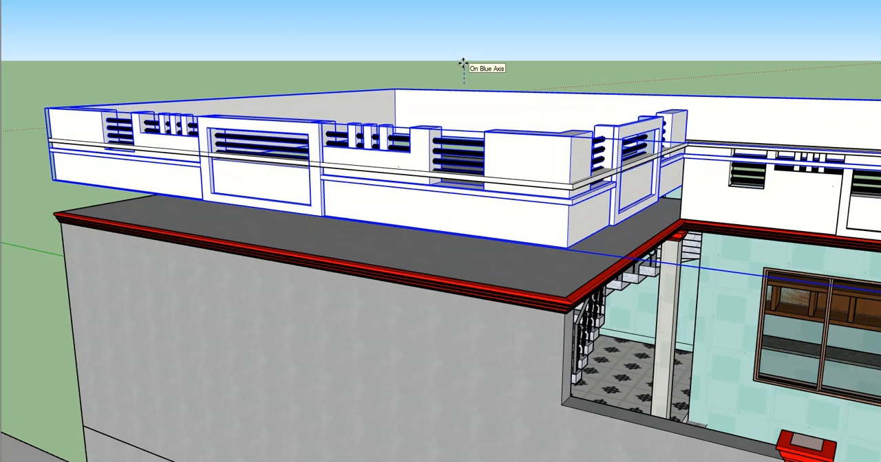
{"action": "key", "text": "Return"}
{"action": "left_click", "coordinate": [167, 46]}
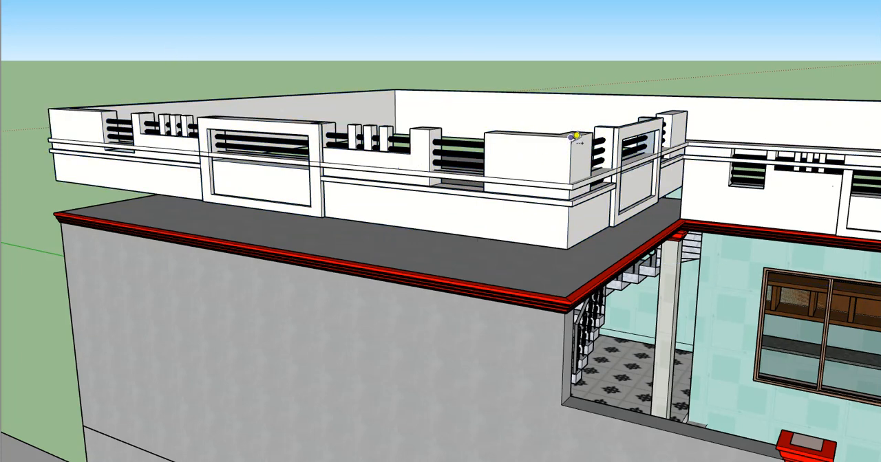
- Move the coping slab up onto the raised parapet's top and measure the height from the coping to the cornice
{"action": "left_click", "coordinate": [560, 188]}
{"action": "scroll", "coordinate": [561, 189], "scroll_direction": "up", "scroll_amount": 5}
{"action": "middle_click_drag", "start_coordinate": [561, 189], "coordinate": [543, 100]}
{"action": "key", "text": "m"}
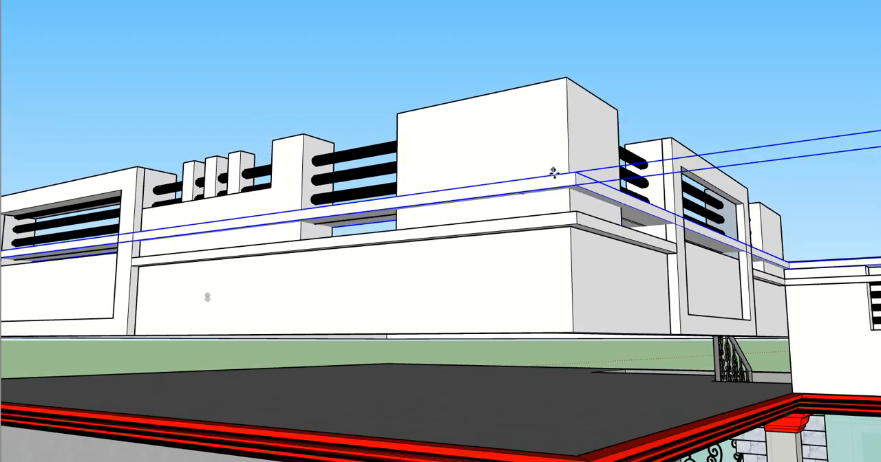
{"action": "scroll", "coordinate": [572, 196], "scroll_direction": "up", "scroll_amount": 2}
{"action": "left_click", "coordinate": [573, 187]}
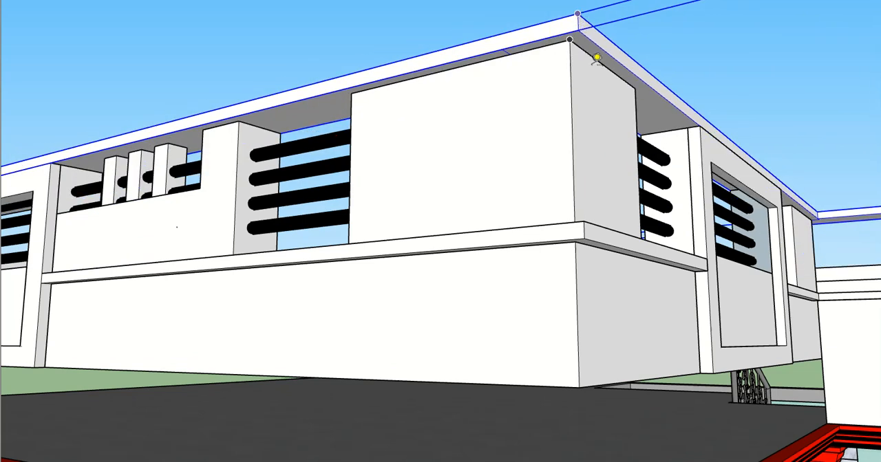
{"action": "scroll", "coordinate": [595, 60], "scroll_direction": "down", "scroll_amount": 2}
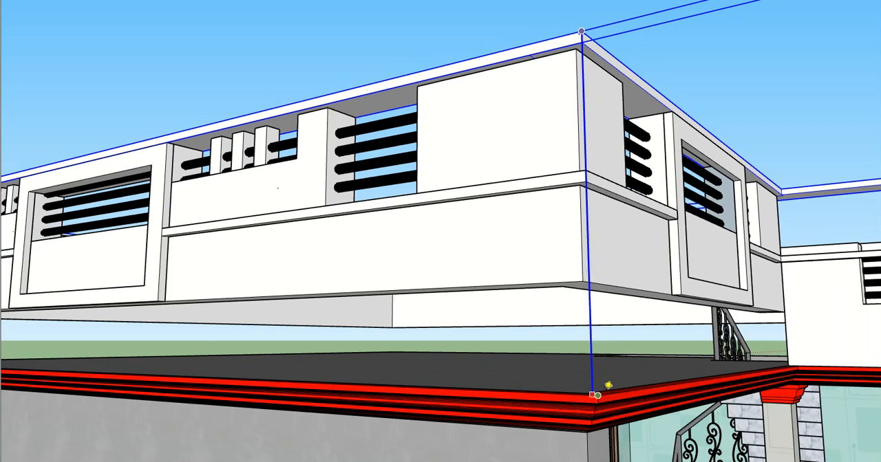
{"action": "scroll", "coordinate": [597, 396], "scroll_direction": "down", "scroll_amount": 5}
{"action": "middle_click_drag", "start_coordinate": [533, 293], "coordinate": [533, 347]}
{"action": "key", "text": "space"}
{"action": "scroll", "coordinate": [484, 264], "scroll_direction": "down", "scroll_amount": 3}
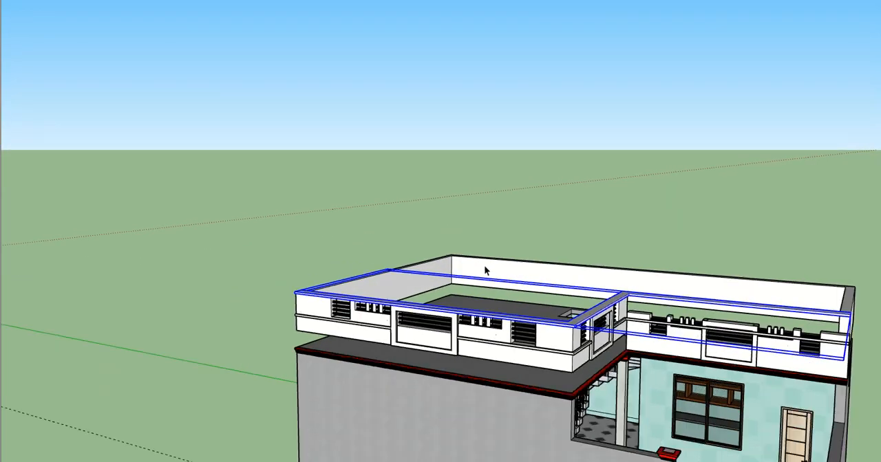
{"action": "left_click", "coordinate": [366, 206]}
- Raise the courtyard wall copy with its railings 1' 6" along the blue axis to sit under the coping
{"action": "middle_click_drag", "start_coordinate": [444, 275], "coordinate": [404, 255]}
{"action": "scroll", "coordinate": [513, 309], "scroll_direction": "up", "scroll_amount": 2}
{"action": "middle_click_drag", "start_coordinate": [512, 310], "coordinate": [489, 208]}
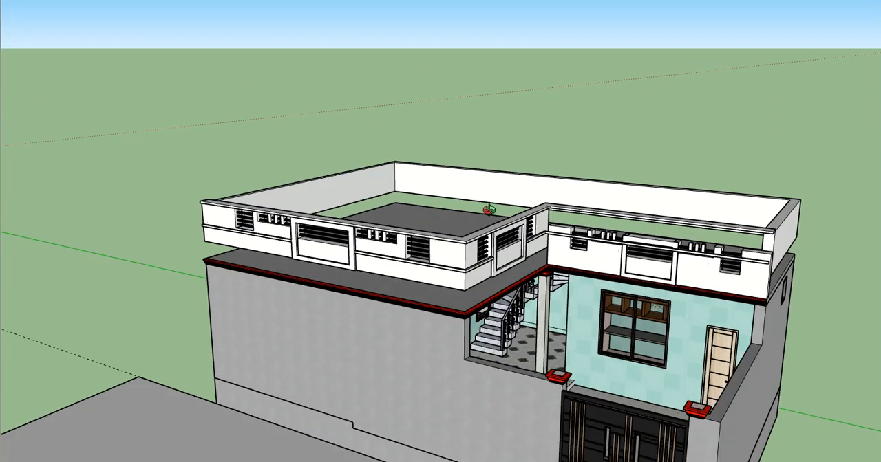
{"action": "scroll", "coordinate": [545, 226], "scroll_direction": "up", "scroll_amount": 2}
{"action": "middle_click_drag", "start_coordinate": [553, 234], "coordinate": [659, 276]}
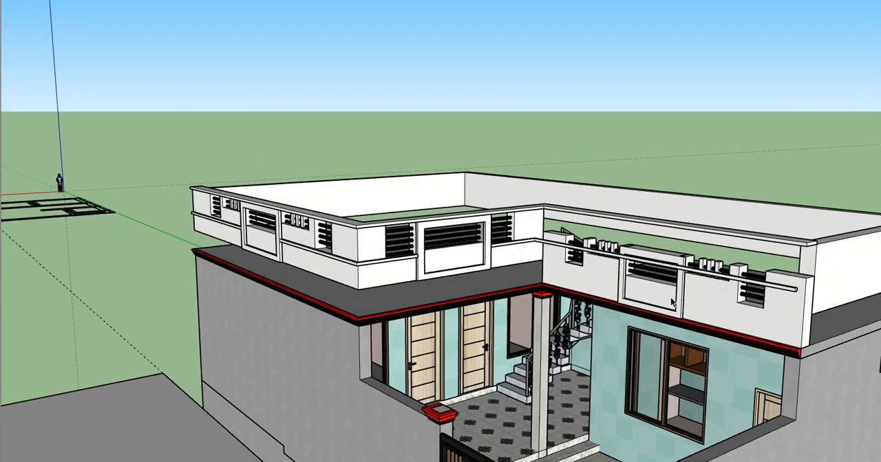
{"action": "left_click_drag", "start_coordinate": [631, 146], "coordinate": [631, 124]}
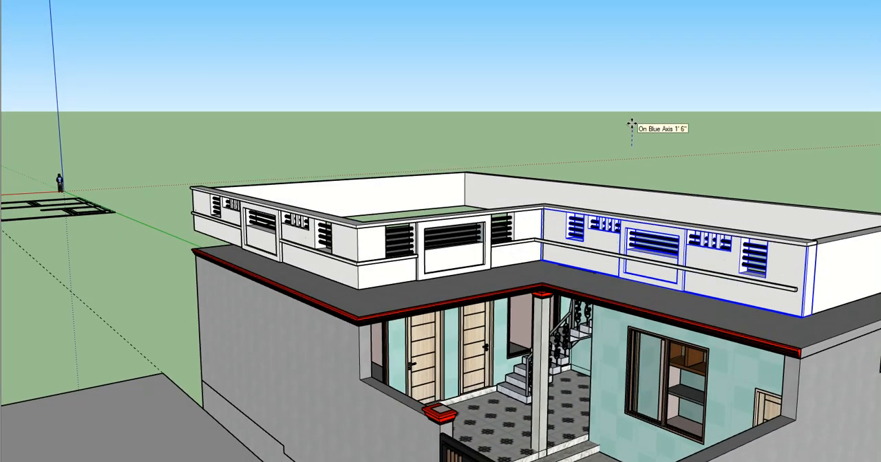
{"action": "left_click", "coordinate": [631, 123]}
- Open the raised main parapet wall group for editing and select its connected wall geometry
{"action": "middle_click_drag", "start_coordinate": [634, 124], "coordinate": [767, 115]}
{"action": "scroll", "coordinate": [371, 248], "scroll_direction": "up", "scroll_amount": 2}
{"action": "middle_click_drag", "start_coordinate": [365, 270], "coordinate": [384, 280]}
{"action": "scroll", "coordinate": [432, 299], "scroll_direction": "up", "scroll_amount": 2}
{"action": "scroll", "coordinate": [388, 265], "scroll_direction": "up", "scroll_amount": 3}
{"action": "middle_click_drag", "start_coordinate": [389, 242], "coordinate": [277, 157]}
{"action": "double_click", "coordinate": [262, 160]}
{"action": "double_click", "coordinate": [258, 160]}
{"action": "triple_click", "coordinate": [258, 159]}
{"action": "scroll", "coordinate": [643, 200], "scroll_direction": "up", "scroll_amount": 3}
{"action": "left_click", "coordinate": [697, 210]}
{"action": "scroll", "coordinate": [699, 210], "scroll_direction": "up", "scroll_amount": 2}
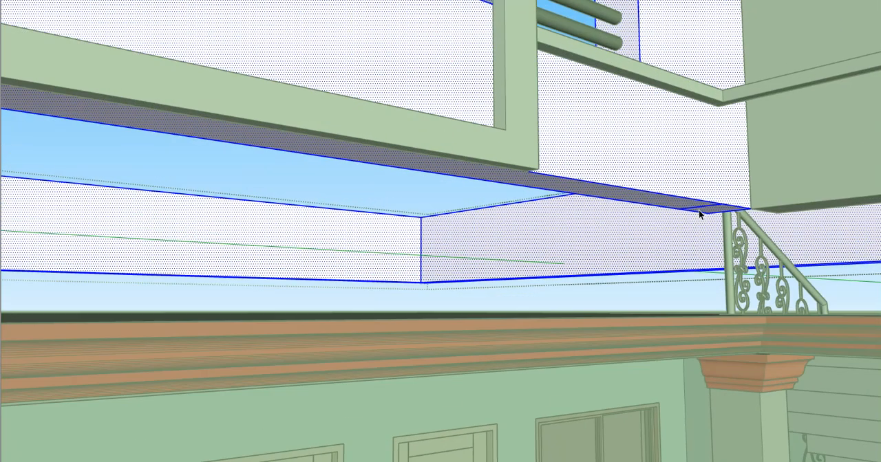
- Pull the raised front parapet's underside down to the top of the red cornice
{"action": "scroll", "coordinate": [631, 266], "scroll_direction": "down", "scroll_amount": 5}
{"action": "scroll", "coordinate": [450, 219], "scroll_direction": "up", "scroll_amount": 6}
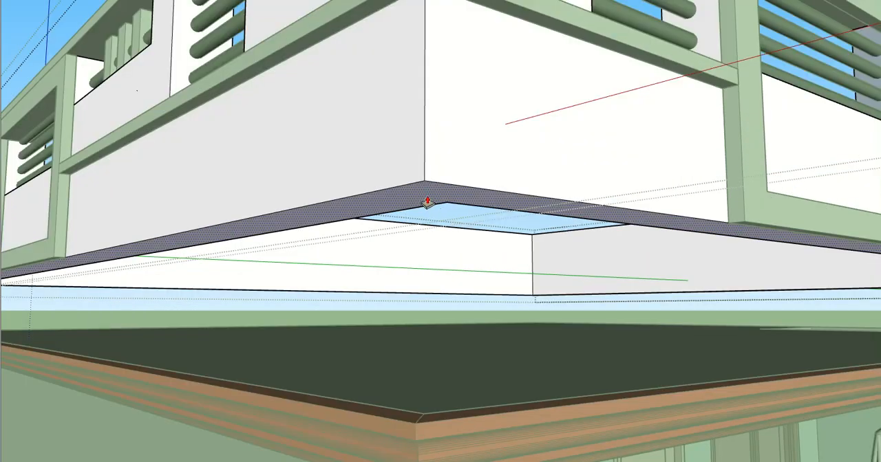
{"action": "left_click", "coordinate": [426, 201]}
{"action": "scroll", "coordinate": [425, 221], "scroll_direction": "down", "scroll_amount": 1}
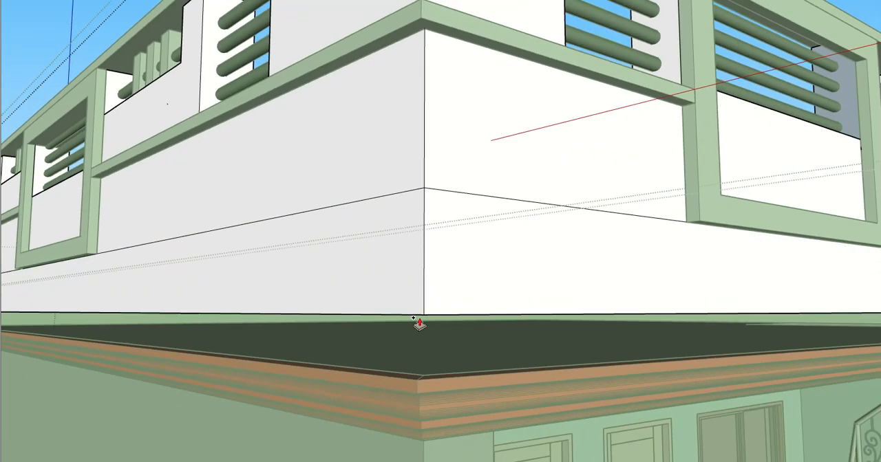
{"action": "left_click", "coordinate": [406, 378]}
{"action": "middle_click_drag", "start_coordinate": [413, 296], "coordinate": [527, 275]}
{"action": "scroll", "coordinate": [527, 279], "scroll_direction": "down", "scroll_amount": 6}
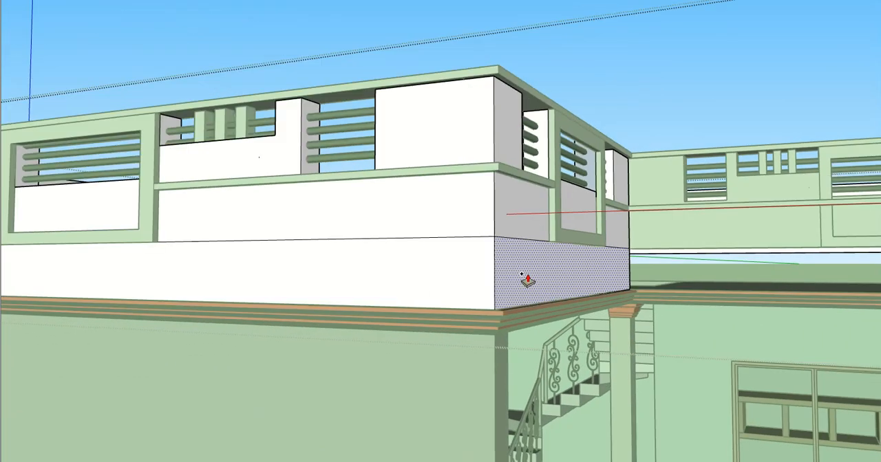
- Pull the remaining raised underside at the rear corner down to the top of the roof slab
{"action": "middle_click_drag", "start_coordinate": [248, 287], "coordinate": [749, 309]}
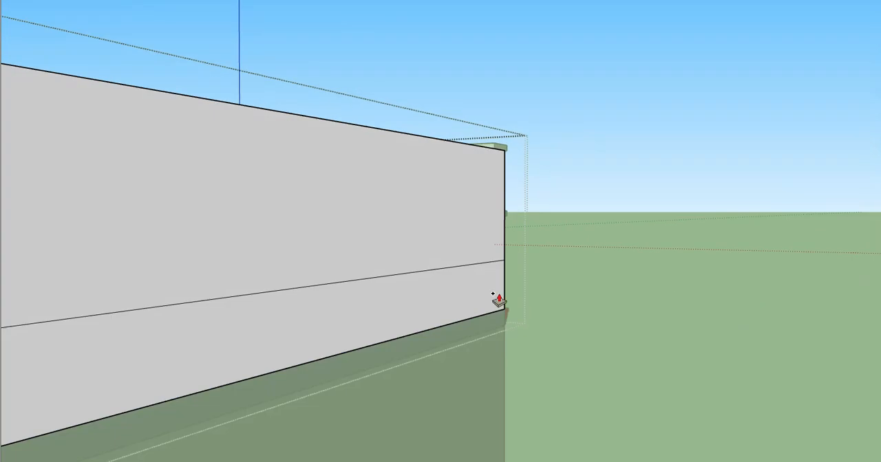
{"action": "scroll", "coordinate": [543, 279], "scroll_direction": "down", "scroll_amount": 5}
{"action": "mouse_move", "coordinate": [458, 285]}
{"action": "middle_mouse_down"}
{"action": "mouse_move", "coordinate": [494, 286]}
{"action": "mouse_move", "coordinate": [438, 226]}
{"action": "middle_mouse_up"}
{"action": "scroll", "coordinate": [485, 291], "scroll_direction": "up", "scroll_amount": 3}
{"action": "scroll", "coordinate": [440, 230], "scroll_direction": "up", "scroll_amount": 3}
{"action": "left_click", "coordinate": [452, 244]}
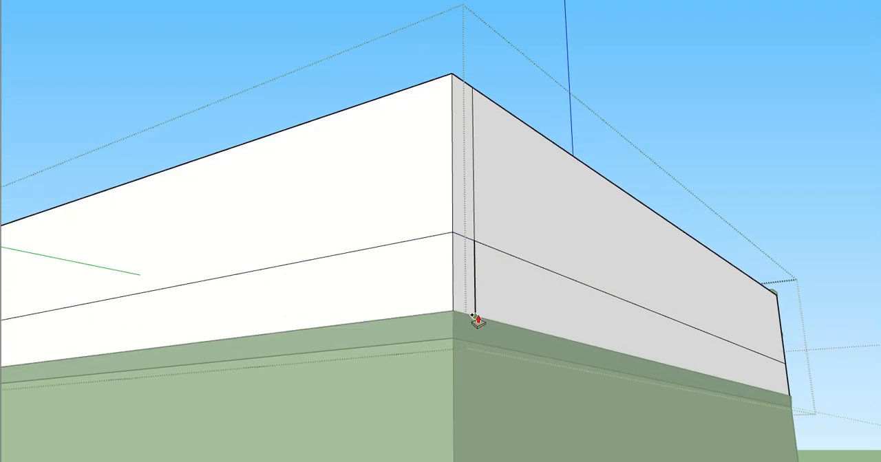
{"action": "left_click", "coordinate": [476, 318]}
- Pull the far side wall's raised underside down to the roof slab's top edge, closing the gap beneath it
{"action": "scroll", "coordinate": [470, 312], "scroll_direction": "down", "scroll_amount": 3}
{"action": "middle_click_drag", "start_coordinate": [289, 268], "coordinate": [752, 277], "text": "shift"}
{"action": "scroll", "coordinate": [568, 296], "scroll_direction": "down", "scroll_amount": 3}
{"action": "middle_click_drag", "start_coordinate": [569, 296], "coordinate": [507, 386]}
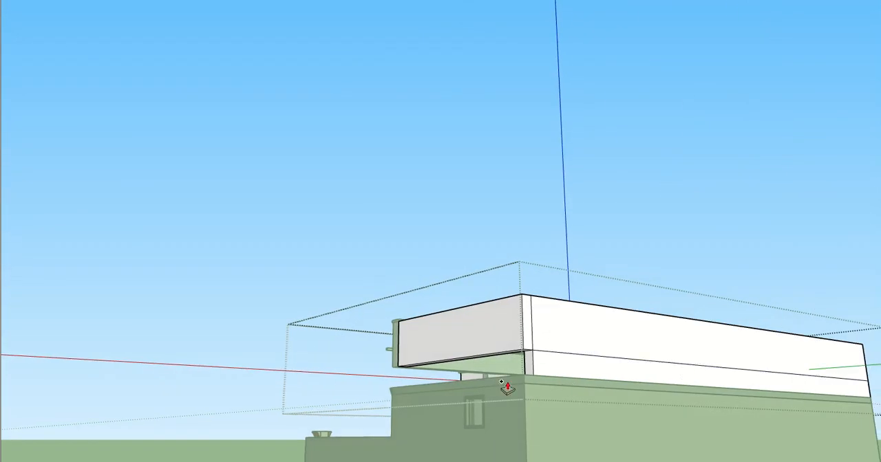
{"action": "scroll", "coordinate": [525, 369], "scroll_direction": "up", "scroll_amount": 6}
{"action": "left_click", "coordinate": [617, 255]}
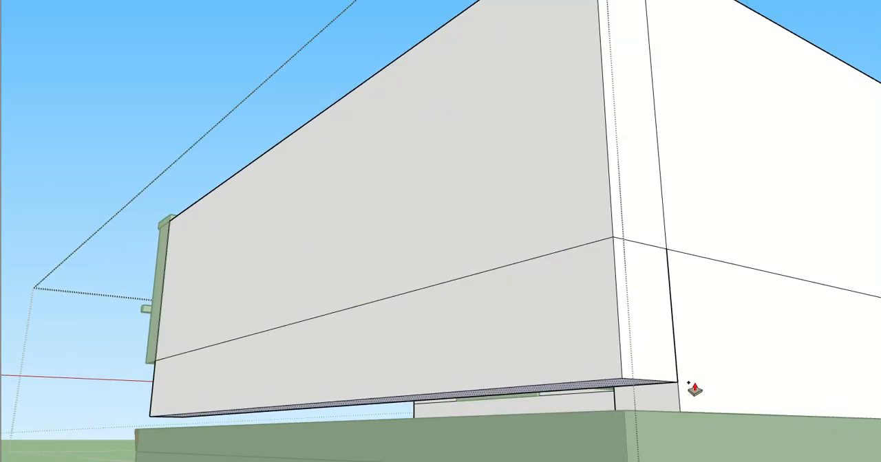
{"action": "left_click", "coordinate": [623, 411]}
{"action": "scroll", "coordinate": [510, 345], "scroll_direction": "down", "scroll_amount": 1}
{"action": "middle_click_drag", "start_coordinate": [511, 345], "coordinate": [709, 330]}
{"action": "scroll", "coordinate": [474, 325], "scroll_direction": "down", "scroll_amount": 3}
{"action": "middle_click_drag", "start_coordinate": [476, 323], "coordinate": [783, 317], "text": "shift"}
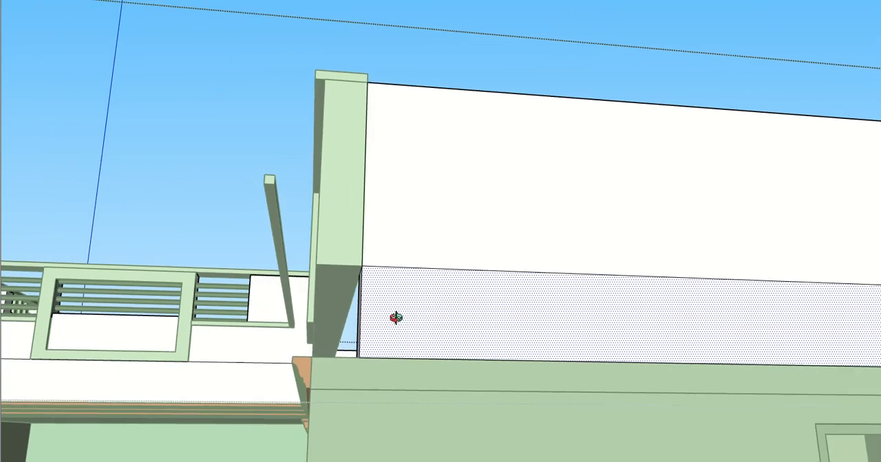
- Open the raised courtyard wall copy and pull its underside down to the top of the courtyard cornice
{"action": "middle_click_drag", "start_coordinate": [396, 318], "coordinate": [585, 320]}
{"action": "middle_click_drag", "start_coordinate": [338, 324], "coordinate": [413, 313], "text": "shift"}
{"action": "key", "text": "space"}
{"action": "double_click", "coordinate": [386, 247]}
{"action": "scroll", "coordinate": [410, 264], "scroll_direction": "up", "scroll_amount": 1}
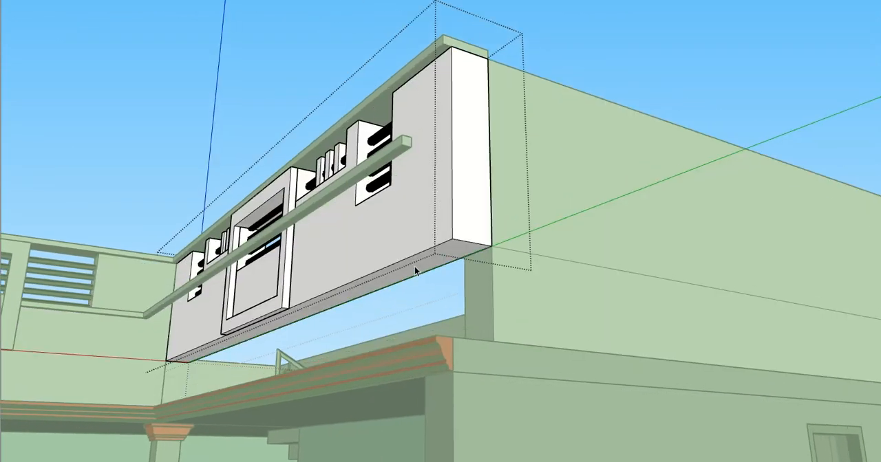
{"action": "scroll", "coordinate": [414, 265], "scroll_direction": "up", "scroll_amount": 1}
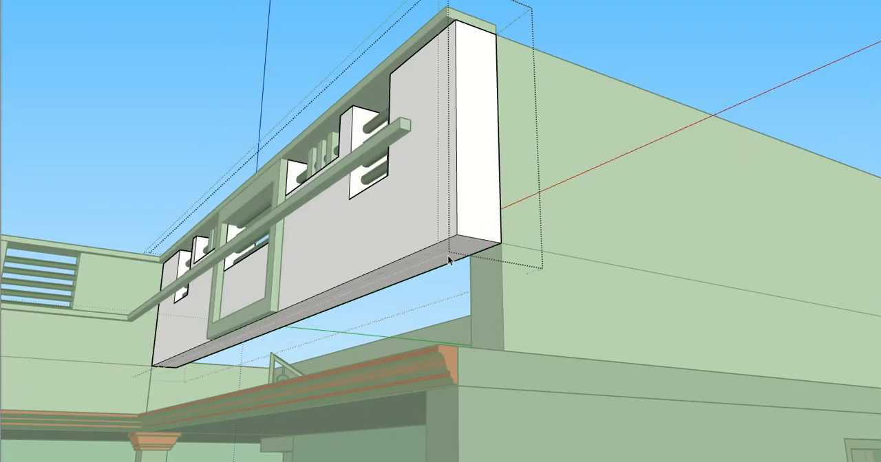
{"action": "triple_click", "coordinate": [447, 255]}
{"action": "left_click", "coordinate": [447, 256]}
{"action": "left_click_drag", "start_coordinate": [443, 259], "coordinate": [439, 355]}
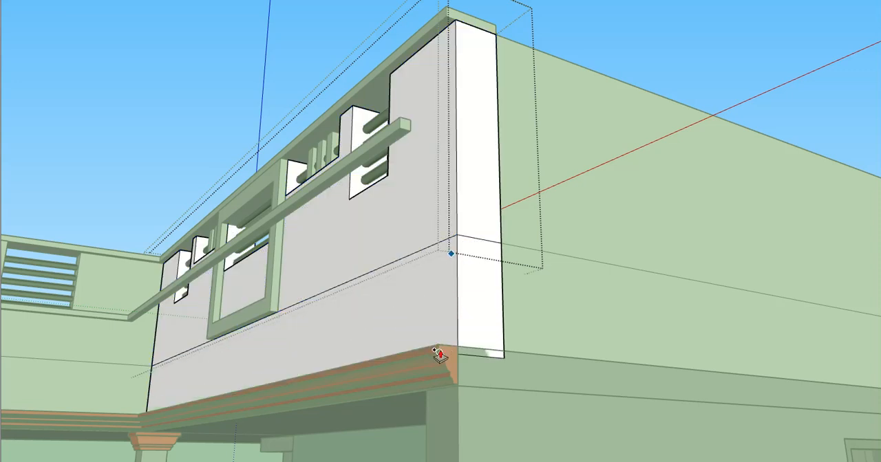
- Pull the lower band of the long outer parapet wall outward as a new volume, flush with the railing frame's face
{"action": "scroll", "coordinate": [439, 351], "scroll_direction": "down", "scroll_amount": 5}
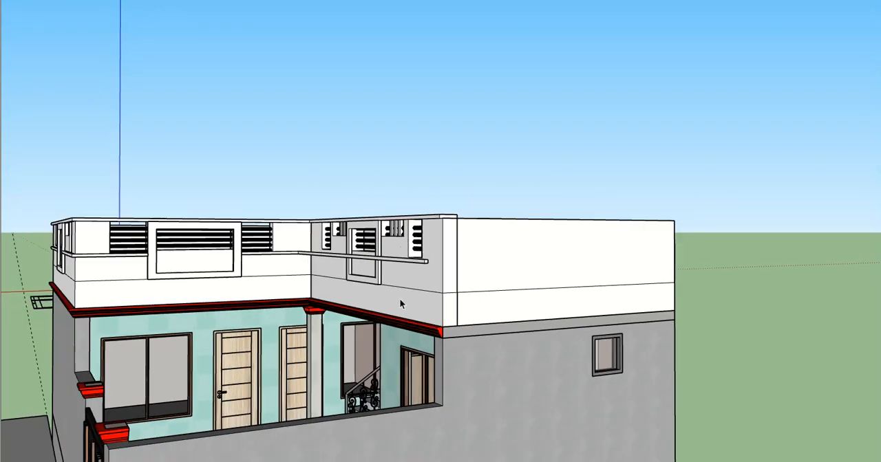
{"action": "middle_click_drag", "start_coordinate": [401, 300], "coordinate": [404, 346]}
{"action": "middle_click_drag", "start_coordinate": [351, 301], "coordinate": [383, 306], "text": "shift"}
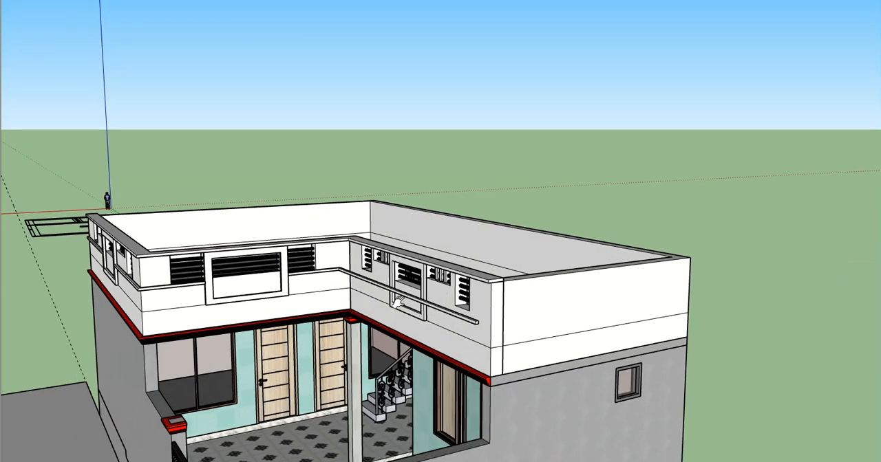
{"action": "scroll", "coordinate": [388, 308], "scroll_direction": "up", "scroll_amount": 2}
{"action": "middle_click_drag", "start_coordinate": [465, 330], "coordinate": [619, 265]}
{"action": "middle_click_drag", "start_coordinate": [474, 286], "coordinate": [361, 304]}
{"action": "scroll", "coordinate": [391, 319], "scroll_direction": "up", "scroll_amount": 2}
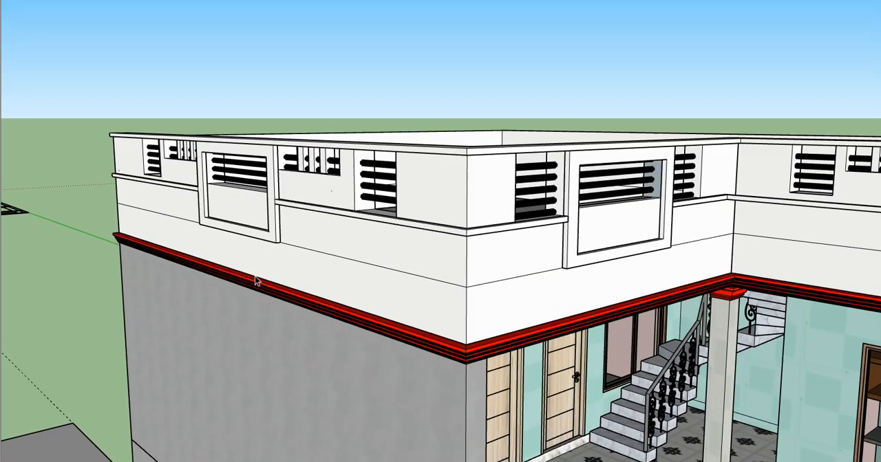
{"action": "scroll", "coordinate": [255, 277], "scroll_direction": "up", "scroll_amount": 1}
{"action": "double_click", "coordinate": [260, 263]}
{"action": "scroll", "coordinate": [262, 258], "scroll_direction": "up", "scroll_amount": 3}
{"action": "double_click", "coordinate": [270, 254]}
{"action": "left_click", "coordinate": [278, 253]}
{"action": "scroll", "coordinate": [280, 251], "scroll_direction": "up", "scroll_amount": 3}
{"action": "key", "text": "p"}
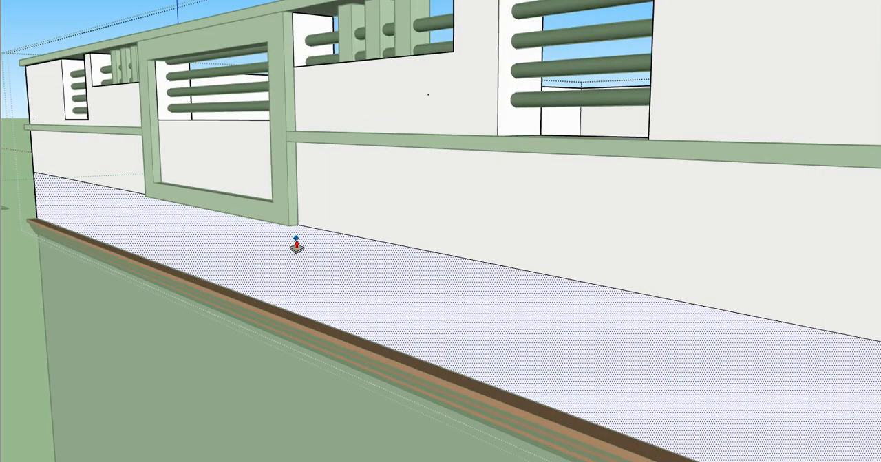
{"action": "key", "text": "ctrl"}
{"action": "left_click", "coordinate": [296, 240]}
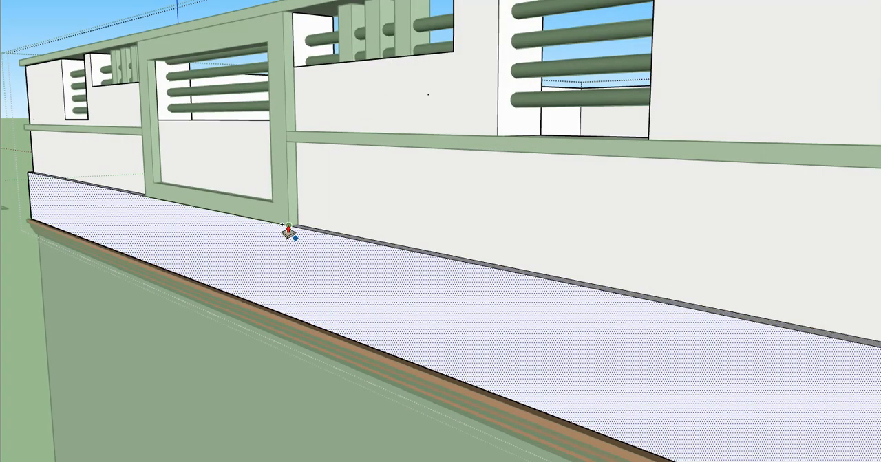
{"action": "left_click", "coordinate": [288, 226]}
- Pull the lower band of the adjoining courtyard-facing parapet outward by the same distance
{"action": "scroll", "coordinate": [242, 263], "scroll_direction": "down", "scroll_amount": 4}
{"action": "scroll", "coordinate": [242, 264], "scroll_direction": "down", "scroll_amount": 3}
{"action": "scroll", "coordinate": [427, 303], "scroll_direction": "up", "scroll_amount": 1}
{"action": "double_click", "coordinate": [482, 316]}
{"action": "key", "text": "ctrl+z"}
- Close the notch where the two thickened bands meet at the corner and erase the leftover vertical edge
{"action": "scroll", "coordinate": [450, 305], "scroll_direction": "up", "scroll_amount": 4}
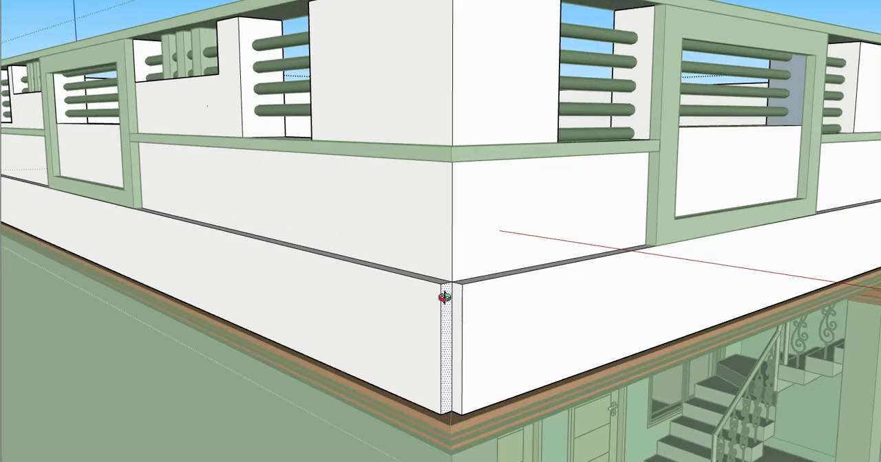
{"action": "scroll", "coordinate": [445, 302], "scroll_direction": "up", "scroll_amount": 2}
{"action": "scroll", "coordinate": [447, 292], "scroll_direction": "up", "scroll_amount": 1}
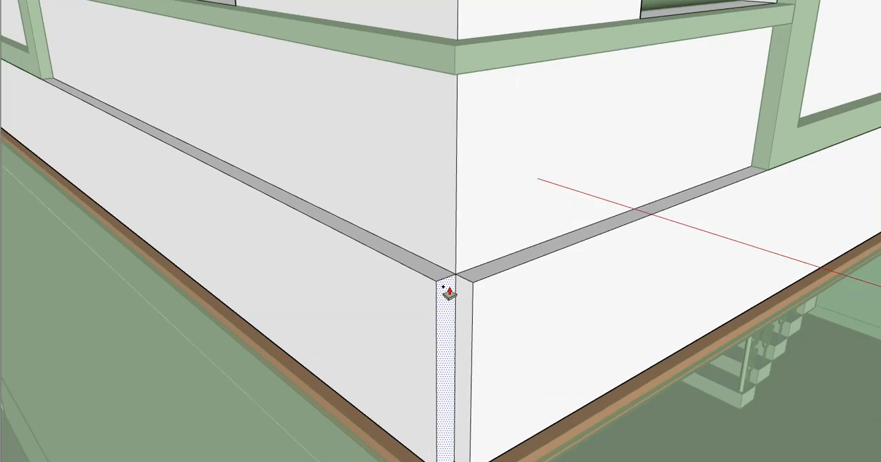
{"action": "left_click", "coordinate": [458, 291]}
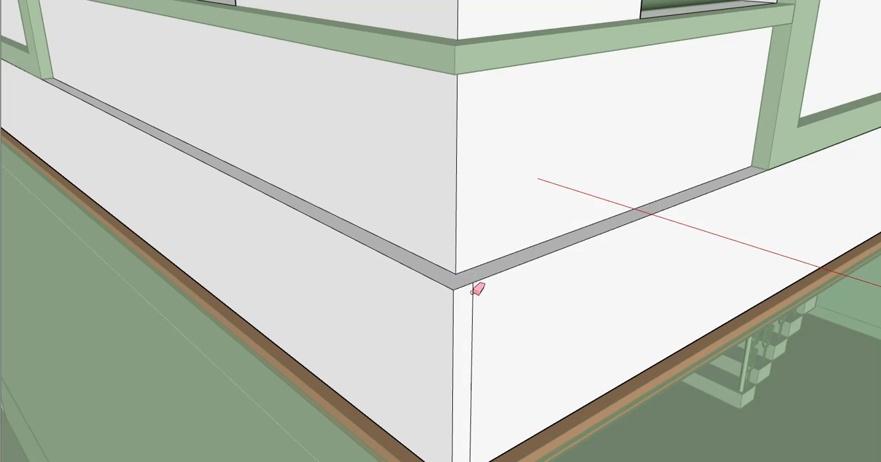
{"action": "left_click", "coordinate": [472, 292]}
- Pull the lower band of the other courtyard parapet outward to its railing frame's face and leave the wall group
{"action": "scroll", "coordinate": [449, 305], "scroll_direction": "down", "scroll_amount": 8}
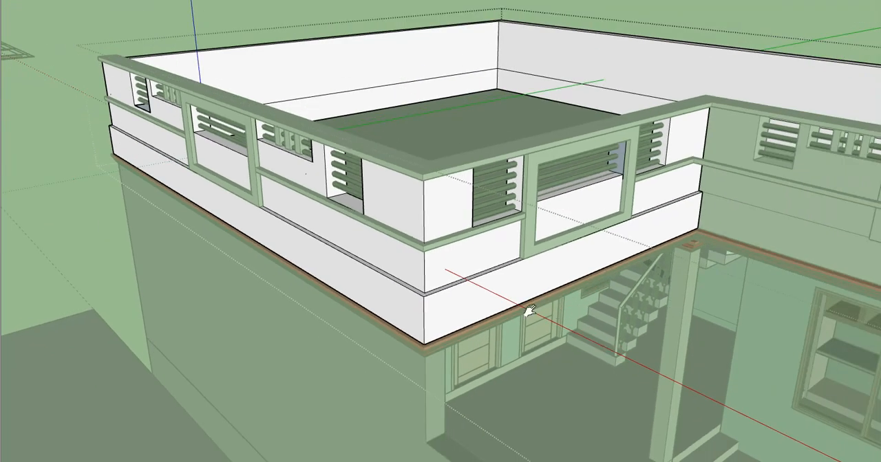
{"action": "middle_click_drag", "start_coordinate": [527, 309], "coordinate": [264, 289], "text": "shift"}
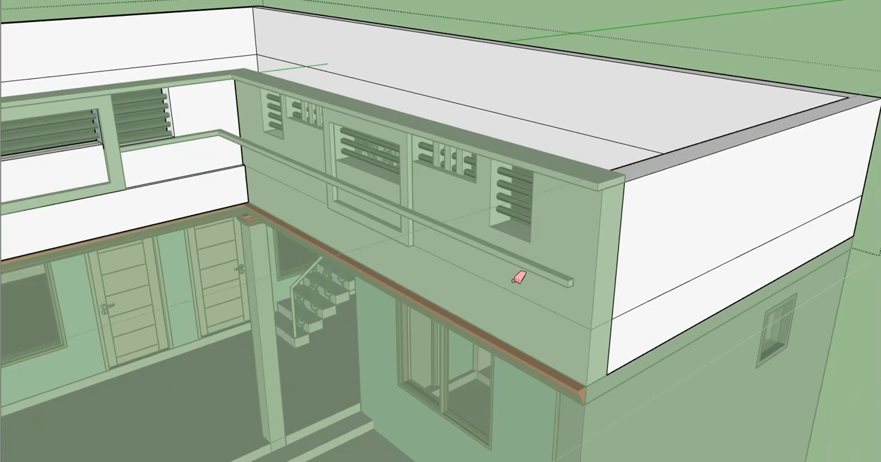
{"action": "left_click", "coordinate": [493, 308]}
{"action": "double_click", "coordinate": [493, 308]}
{"action": "scroll", "coordinate": [273, 233], "scroll_direction": "up", "scroll_amount": 4}
{"action": "key", "text": "p"}
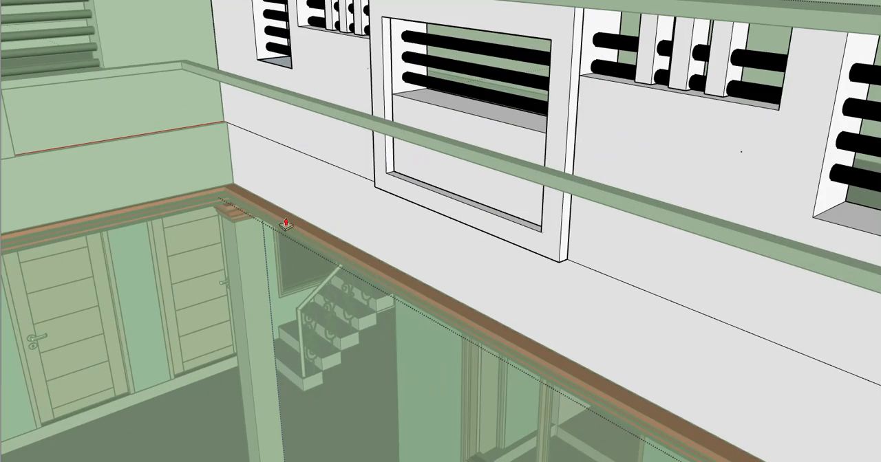
{"action": "scroll", "coordinate": [560, 281], "scroll_direction": "up", "scroll_amount": 1}
{"action": "left_click", "coordinate": [560, 281]}
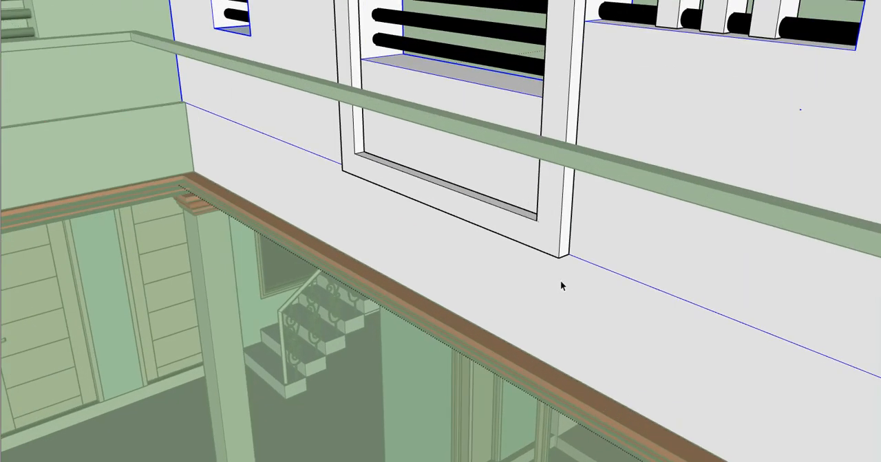
{"action": "triple_click", "coordinate": [563, 283]}
{"action": "key", "text": "p"}
{"action": "left_click", "coordinate": [563, 287]}
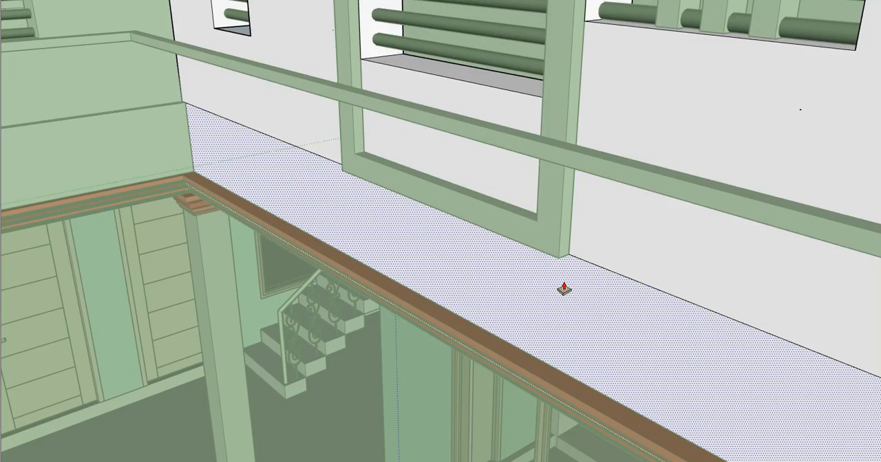
{"action": "left_click", "coordinate": [549, 272]}
{"action": "left_click", "coordinate": [558, 259]}
{"action": "scroll", "coordinate": [370, 208], "scroll_direction": "down", "scroll_amount": 6}
{"action": "key", "text": "space"}
{"action": "key", "text": "Escape"}
{"action": "key", "text": "Escape"}
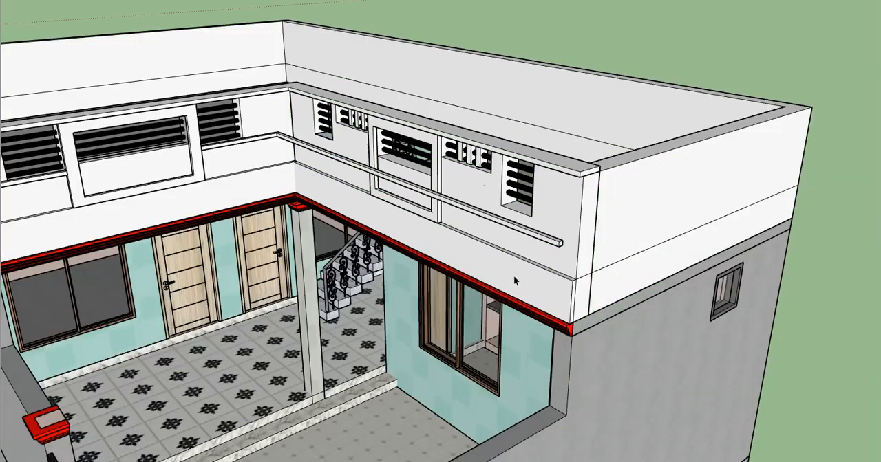
- Examine the parapets, thickened bands and railings from all around the roof, ending at the far outer corner
{"action": "scroll", "coordinate": [513, 275], "scroll_direction": "down", "scroll_amount": 3}
{"action": "middle_click_drag", "start_coordinate": [309, 245], "coordinate": [521, 202]}
{"action": "scroll", "coordinate": [521, 202], "scroll_direction": "down", "scroll_amount": 2}
{"action": "middle_click_drag", "start_coordinate": [460, 222], "coordinate": [344, 164]}
{"action": "middle_click_drag", "start_coordinate": [344, 163], "coordinate": [418, 206], "text": "shift"}
{"action": "scroll", "coordinate": [382, 253], "scroll_direction": "up", "scroll_amount": 2}
{"action": "scroll", "coordinate": [442, 257], "scroll_direction": "down", "scroll_amount": 2}
{"action": "middle_click_drag", "start_coordinate": [419, 255], "coordinate": [413, 318]}
{"action": "scroll", "coordinate": [416, 271], "scroll_direction": "up", "scroll_amount": 3}
{"action": "middle_click_drag", "start_coordinate": [416, 271], "coordinate": [544, 203]}
{"action": "scroll", "coordinate": [414, 289], "scroll_direction": "down", "scroll_amount": 1}
{"action": "scroll", "coordinate": [416, 273], "scroll_direction": "up", "scroll_amount": 1}
{"action": "scroll", "coordinate": [165, 234], "scroll_direction": "up", "scroll_amount": 3}
{"action": "middle_click_drag", "start_coordinate": [165, 234], "coordinate": [279, 261]}
{"action": "scroll", "coordinate": [209, 227], "scroll_direction": "up", "scroll_amount": 3}
{"action": "mouse_move", "coordinate": [209, 227]}
{"action": "middle_mouse_down"}
{"action": "mouse_move", "coordinate": [103, 296]}
{"action": "mouse_move", "coordinate": [21, 172]}
{"action": "mouse_move", "coordinate": [216, 197]}
{"action": "mouse_move", "coordinate": [181, 137]}
{"action": "mouse_move", "coordinate": [202, 98]}
{"action": "mouse_move", "coordinate": [148, 103]}
{"action": "mouse_move", "coordinate": [196, 138]}
{"action": "mouse_move", "coordinate": [482, 148]}
{"action": "mouse_move", "coordinate": [356, 200]}
{"action": "middle_mouse_up"}
{"action": "scroll", "coordinate": [377, 213], "scroll_direction": "up", "scroll_amount": 3}
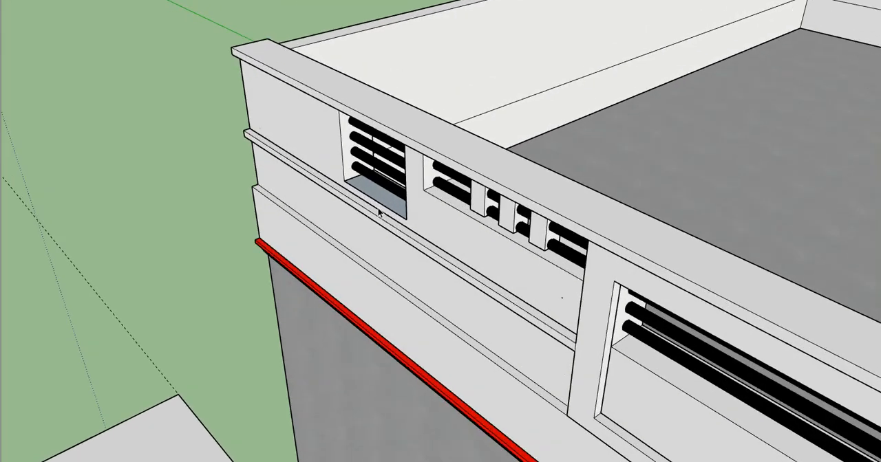
{"action": "double_click", "coordinate": [378, 200]}
{"action": "double_click", "coordinate": [379, 199]}
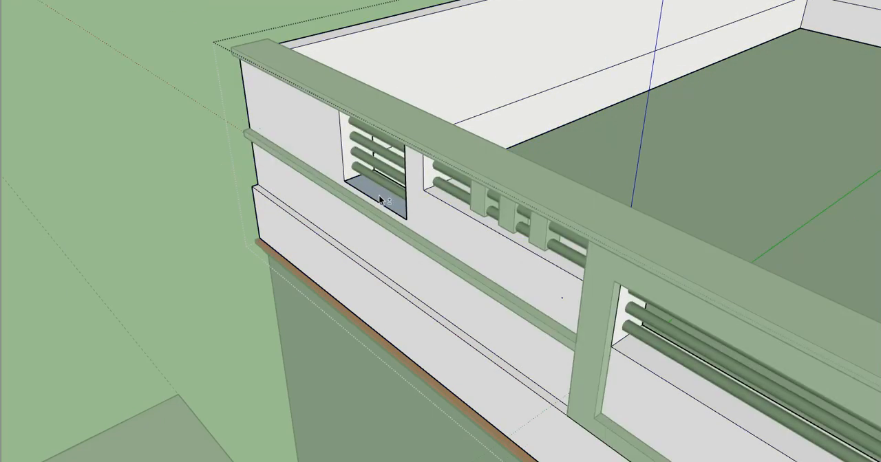
{"action": "key", "text": "i"}
{"action": "scroll", "coordinate": [379, 195], "scroll_direction": "up", "scroll_amount": 2}
{"action": "middle_click_drag", "start_coordinate": [378, 195], "coordinate": [456, 319]}
{"action": "right_click", "coordinate": [384, 216]}
{"action": "key", "text": "r"}
{"action": "key", "text": "Escape"}
{"action": "key", "text": "Escape"}
{"action": "scroll", "coordinate": [426, 288], "scroll_direction": "down", "scroll_amount": 5}
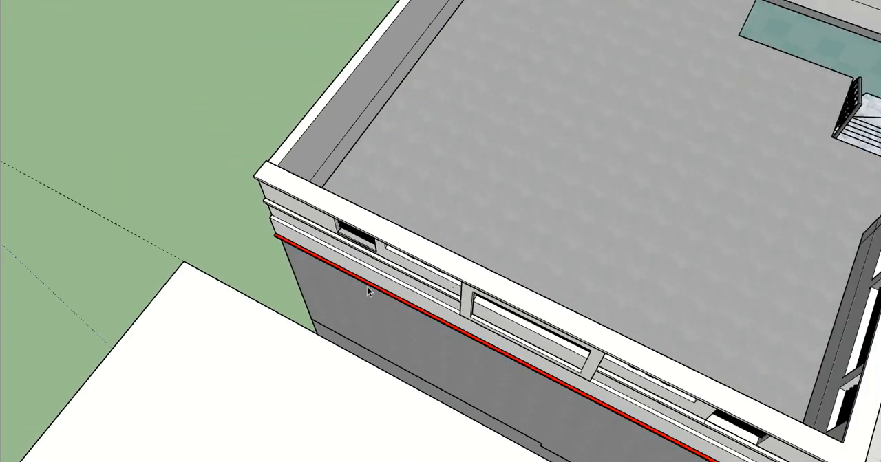
- Open the end railing's nested components down to a single horizontal bar, select its geometry, and accept the V-Ray component upgrade
{"action": "scroll", "coordinate": [367, 290], "scroll_direction": "down", "scroll_amount": 4}
{"action": "middle_click_drag", "start_coordinate": [290, 238], "coordinate": [324, 169]}
{"action": "scroll", "coordinate": [472, 277], "scroll_direction": "up", "scroll_amount": 3}
{"action": "middle_click_drag", "start_coordinate": [471, 278], "coordinate": [450, 245]}
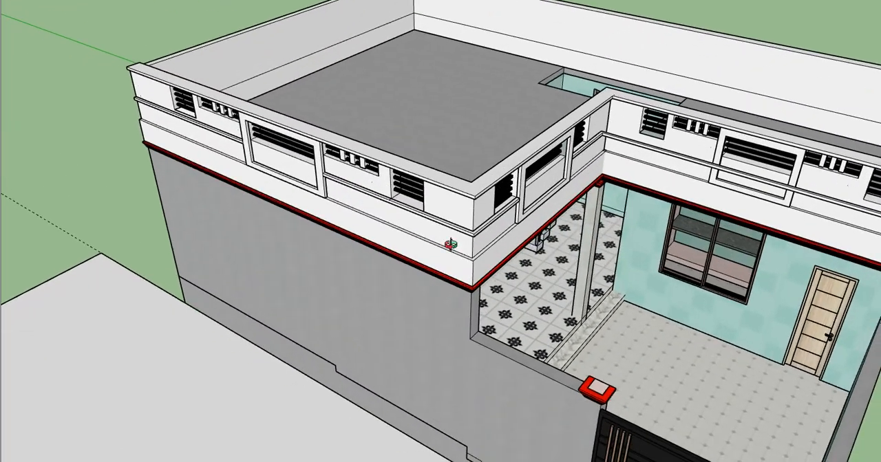
{"action": "scroll", "coordinate": [450, 244], "scroll_direction": "down", "scroll_amount": 3}
{"action": "scroll", "coordinate": [257, 154], "scroll_direction": "up", "scroll_amount": 4}
{"action": "double_click", "coordinate": [247, 138]}
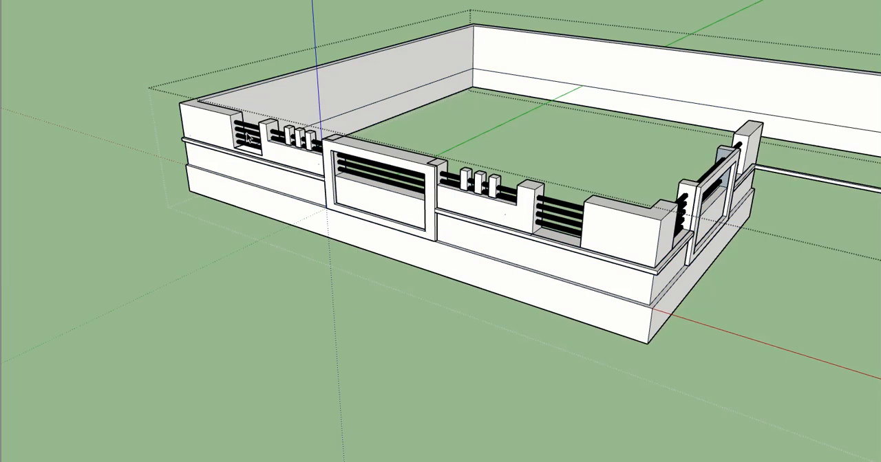
{"action": "double_click", "coordinate": [248, 137]}
{"action": "double_click", "coordinate": [251, 130]}
{"action": "double_click", "coordinate": [252, 129]}
{"action": "double_click", "coordinate": [252, 129]}
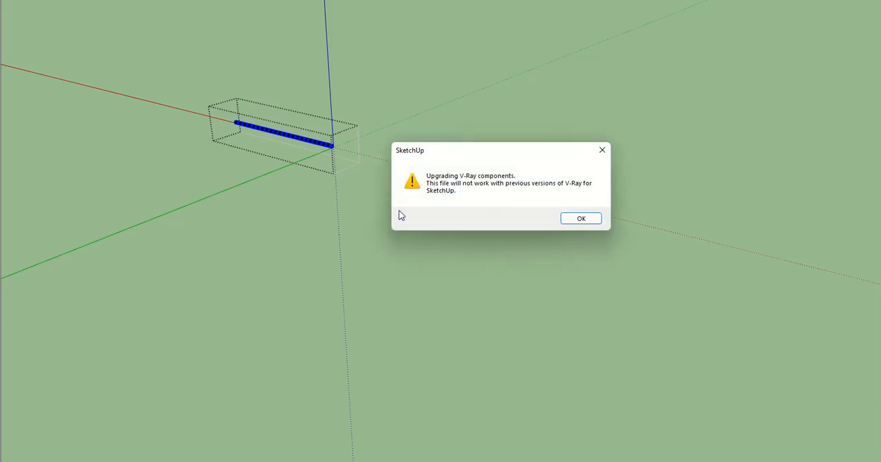
{"action": "key", "text": "Return"}
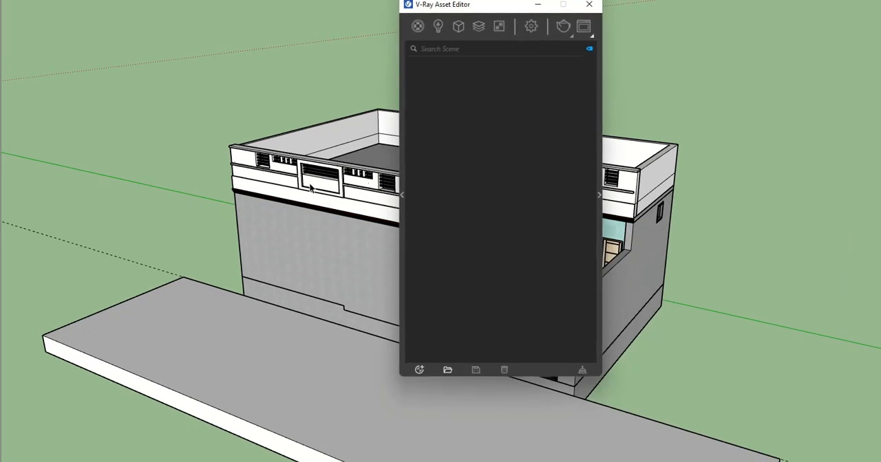
- Place the V-Ray Asset Editor beside the model and frame the courtyard side of the building
{"action": "left_click_drag", "start_coordinate": [497, 14], "coordinate": [238, 63]}
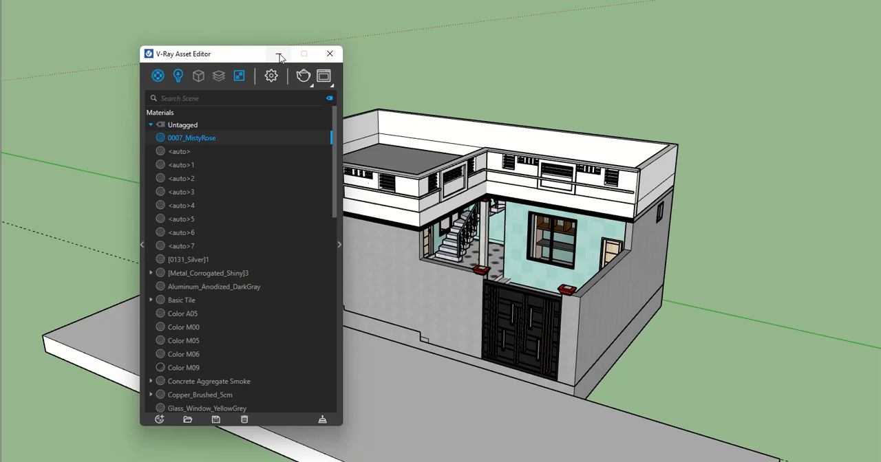
{"action": "middle_click_drag", "start_coordinate": [570, 169], "coordinate": [521, 223]}
{"action": "scroll", "coordinate": [521, 223], "scroll_direction": "up", "scroll_amount": 3}
{"action": "middle_click_drag", "start_coordinate": [529, 155], "coordinate": [516, 202]}
- Review the V-Ray render settings and the scene's material, light and texture lists
{"action": "left_click", "coordinate": [271, 76]}
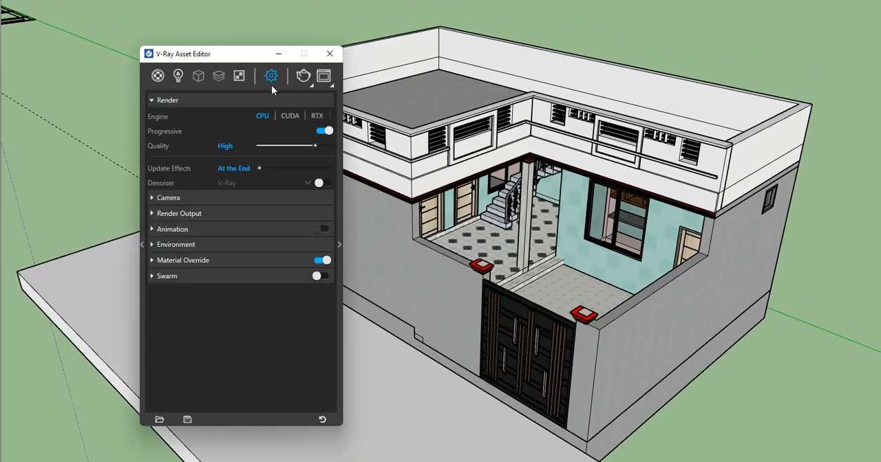
{"action": "left_click", "coordinate": [157, 76]}
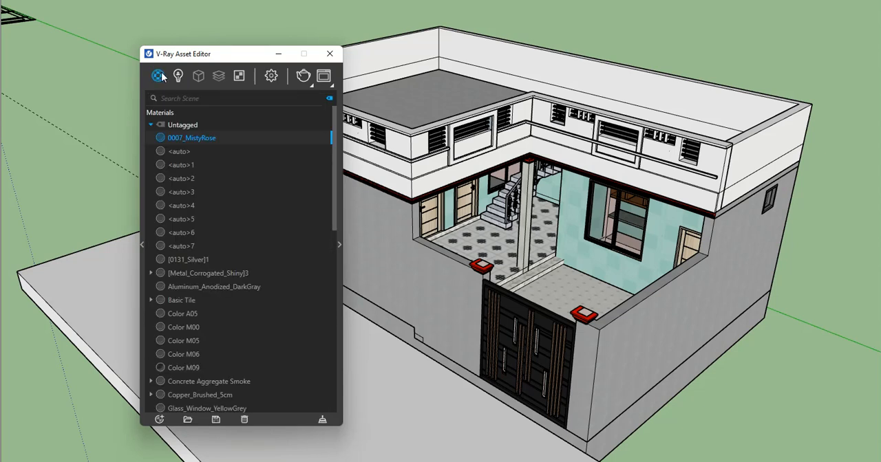
{"action": "scroll", "coordinate": [227, 252], "scroll_direction": "down", "scroll_amount": 10}
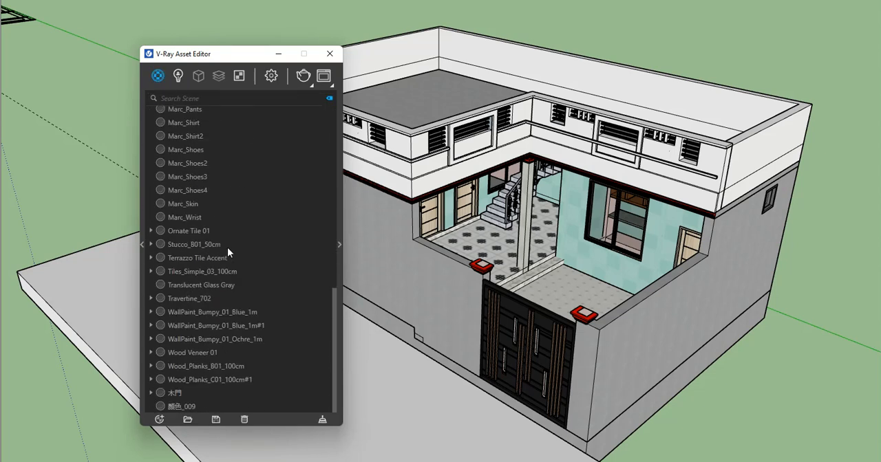
{"action": "scroll", "coordinate": [228, 252], "scroll_direction": "up", "scroll_amount": 5}
{"action": "scroll", "coordinate": [229, 253], "scroll_direction": "up", "scroll_amount": 5}
{"action": "left_click", "coordinate": [177, 75]}
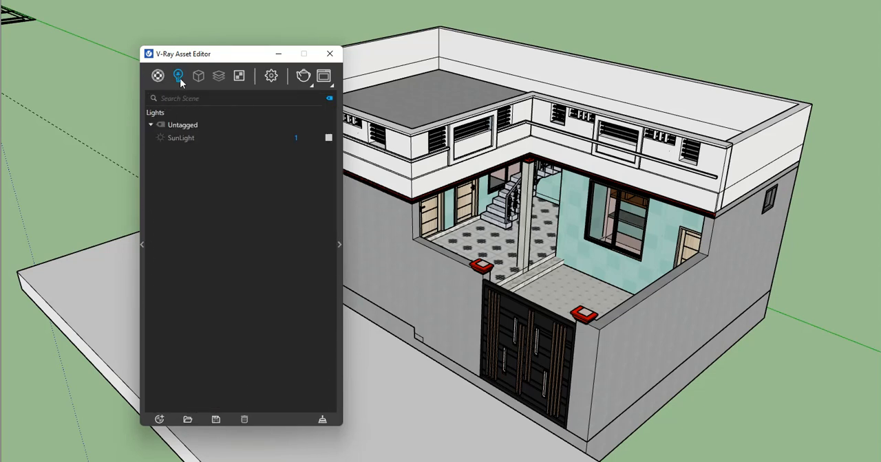
{"action": "mouse_move", "coordinate": [199, 78]}
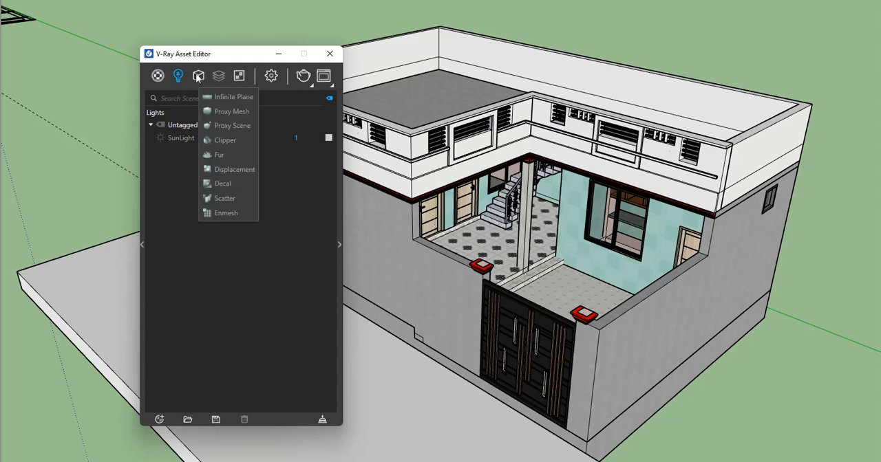
{"action": "left_click", "coordinate": [237, 76]}
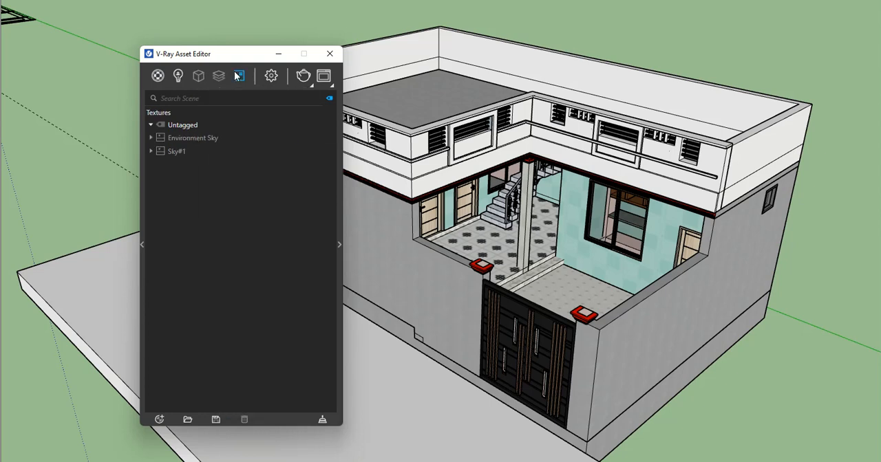
{"action": "left_click", "coordinate": [159, 77]}
- Frame the whole house from above its gate corner, check the scene lights, and render the view with V-Ray
{"action": "middle_click_drag", "start_coordinate": [530, 179], "coordinate": [524, 224]}
{"action": "scroll", "coordinate": [529, 203], "scroll_direction": "up", "scroll_amount": 3}
{"action": "scroll", "coordinate": [529, 205], "scroll_direction": "down", "scroll_amount": 3}
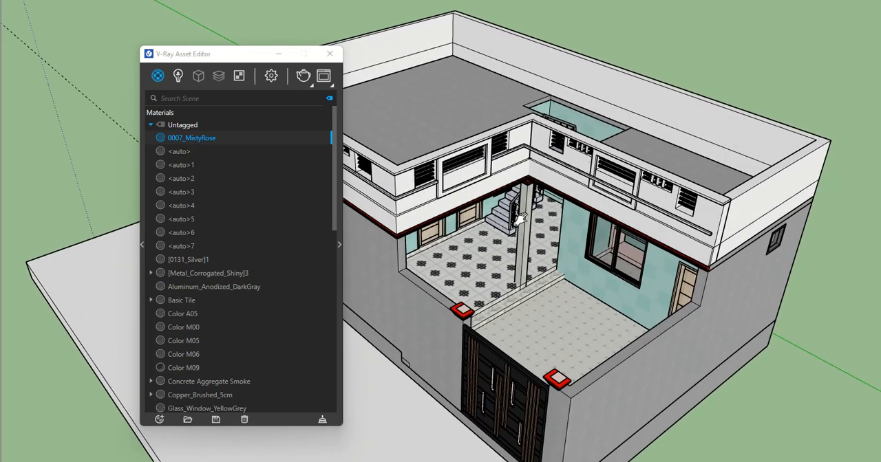
{"action": "left_click", "coordinate": [301, 76]}
{"action": "left_click", "coordinate": [272, 75]}
{"action": "left_click", "coordinate": [177, 76]}
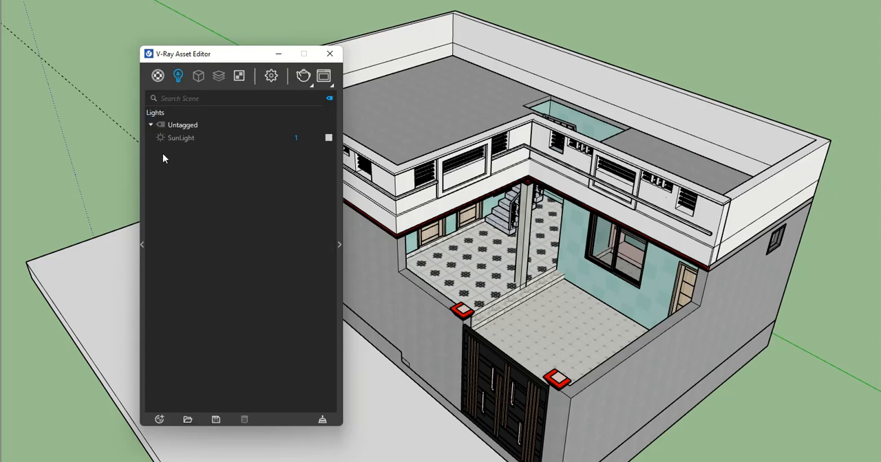
{"action": "left_click", "coordinate": [299, 79]}
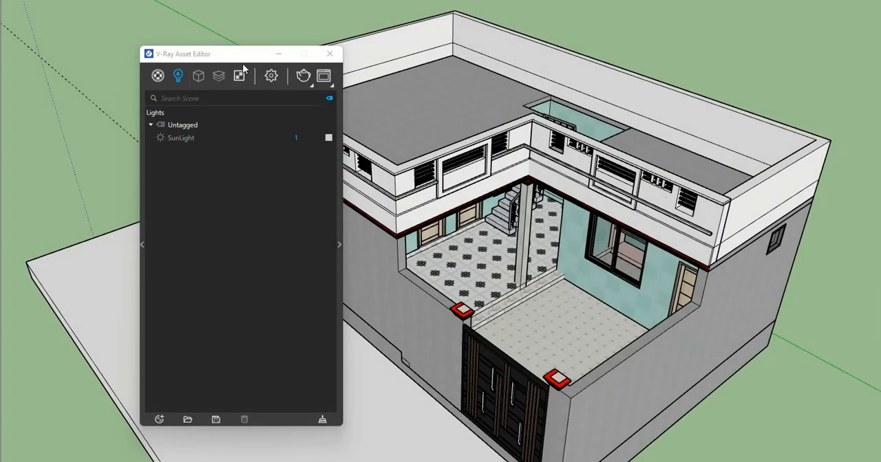
- Turn on the model's sun shadows, run the V-Ray render again and close the Asset Editor
{"action": "left_click_drag", "start_coordinate": [246, 54], "coordinate": [214, 46]}
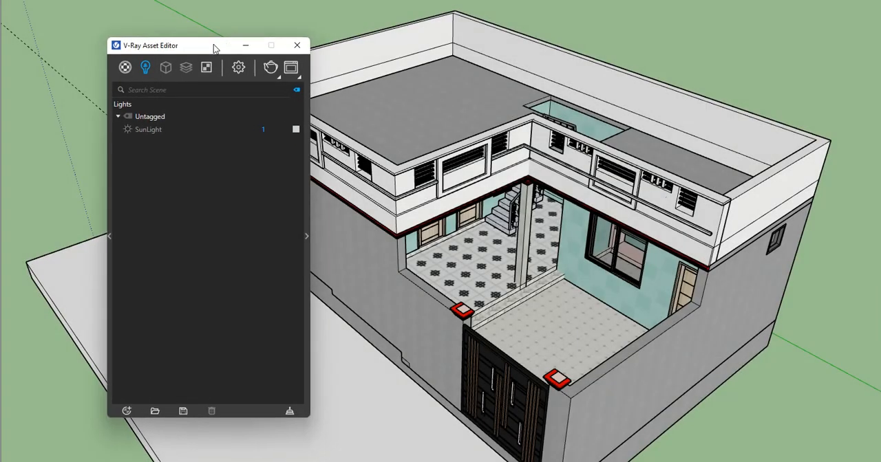
{"action": "left_click", "coordinate": [0, 34]}
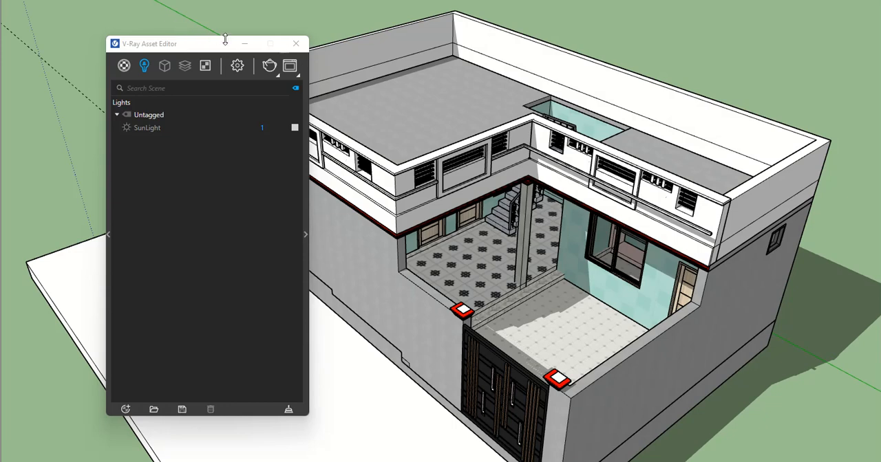
{"action": "left_click", "coordinate": [269, 66]}
{"action": "left_click", "coordinate": [300, 45]}
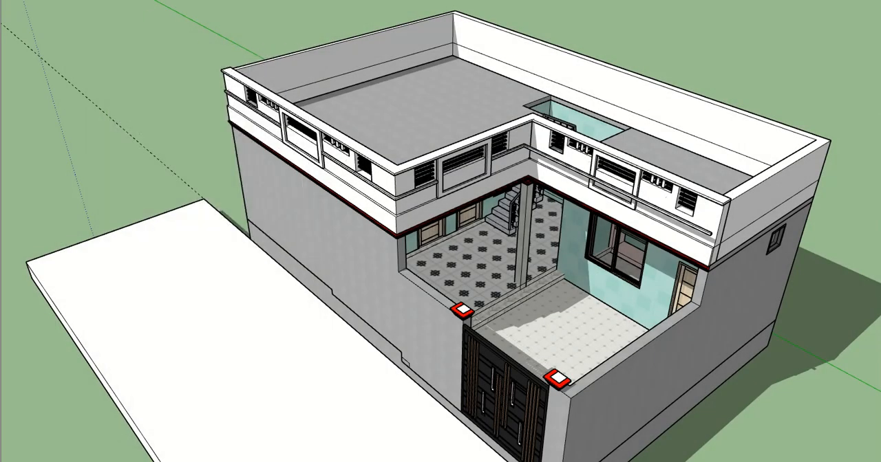